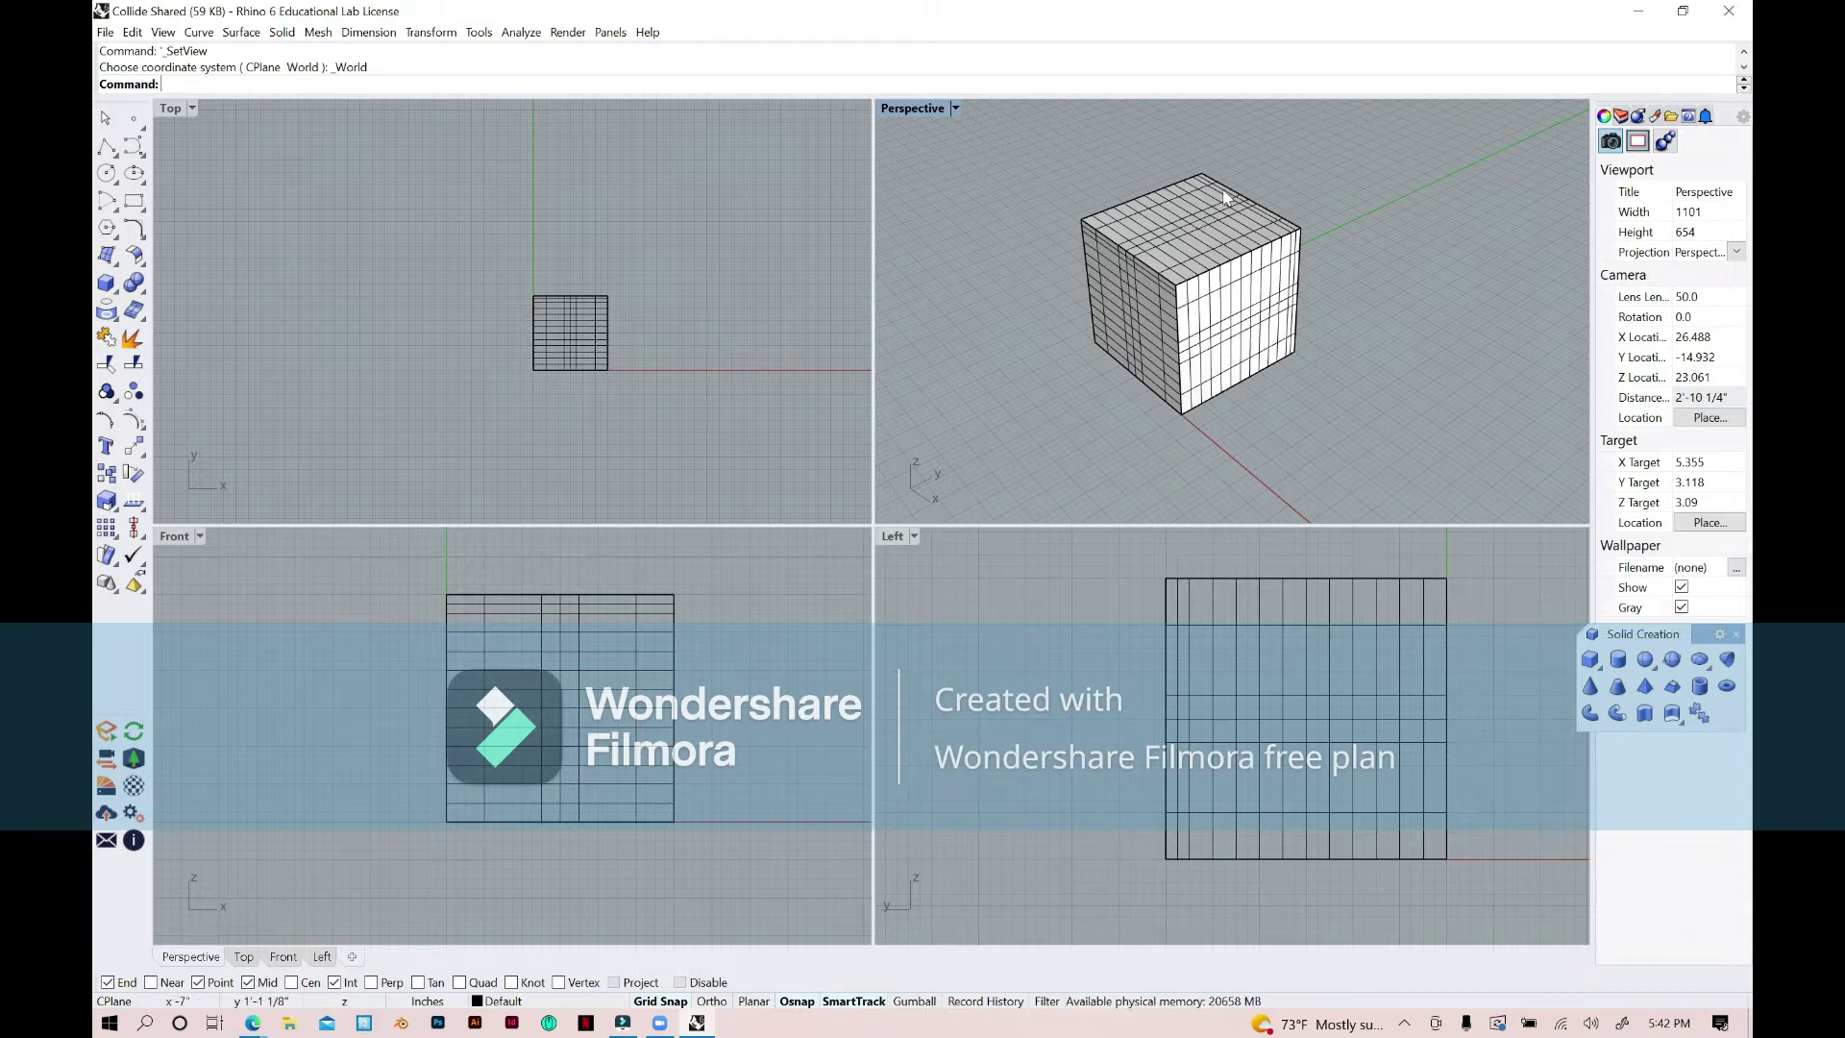
Examine the grid lines on the cube's faces in the perspective view.
scroll(1165, 273, up, 4)
scroll(1166, 274, up, 1)
scroll(1165, 274, down, 5)
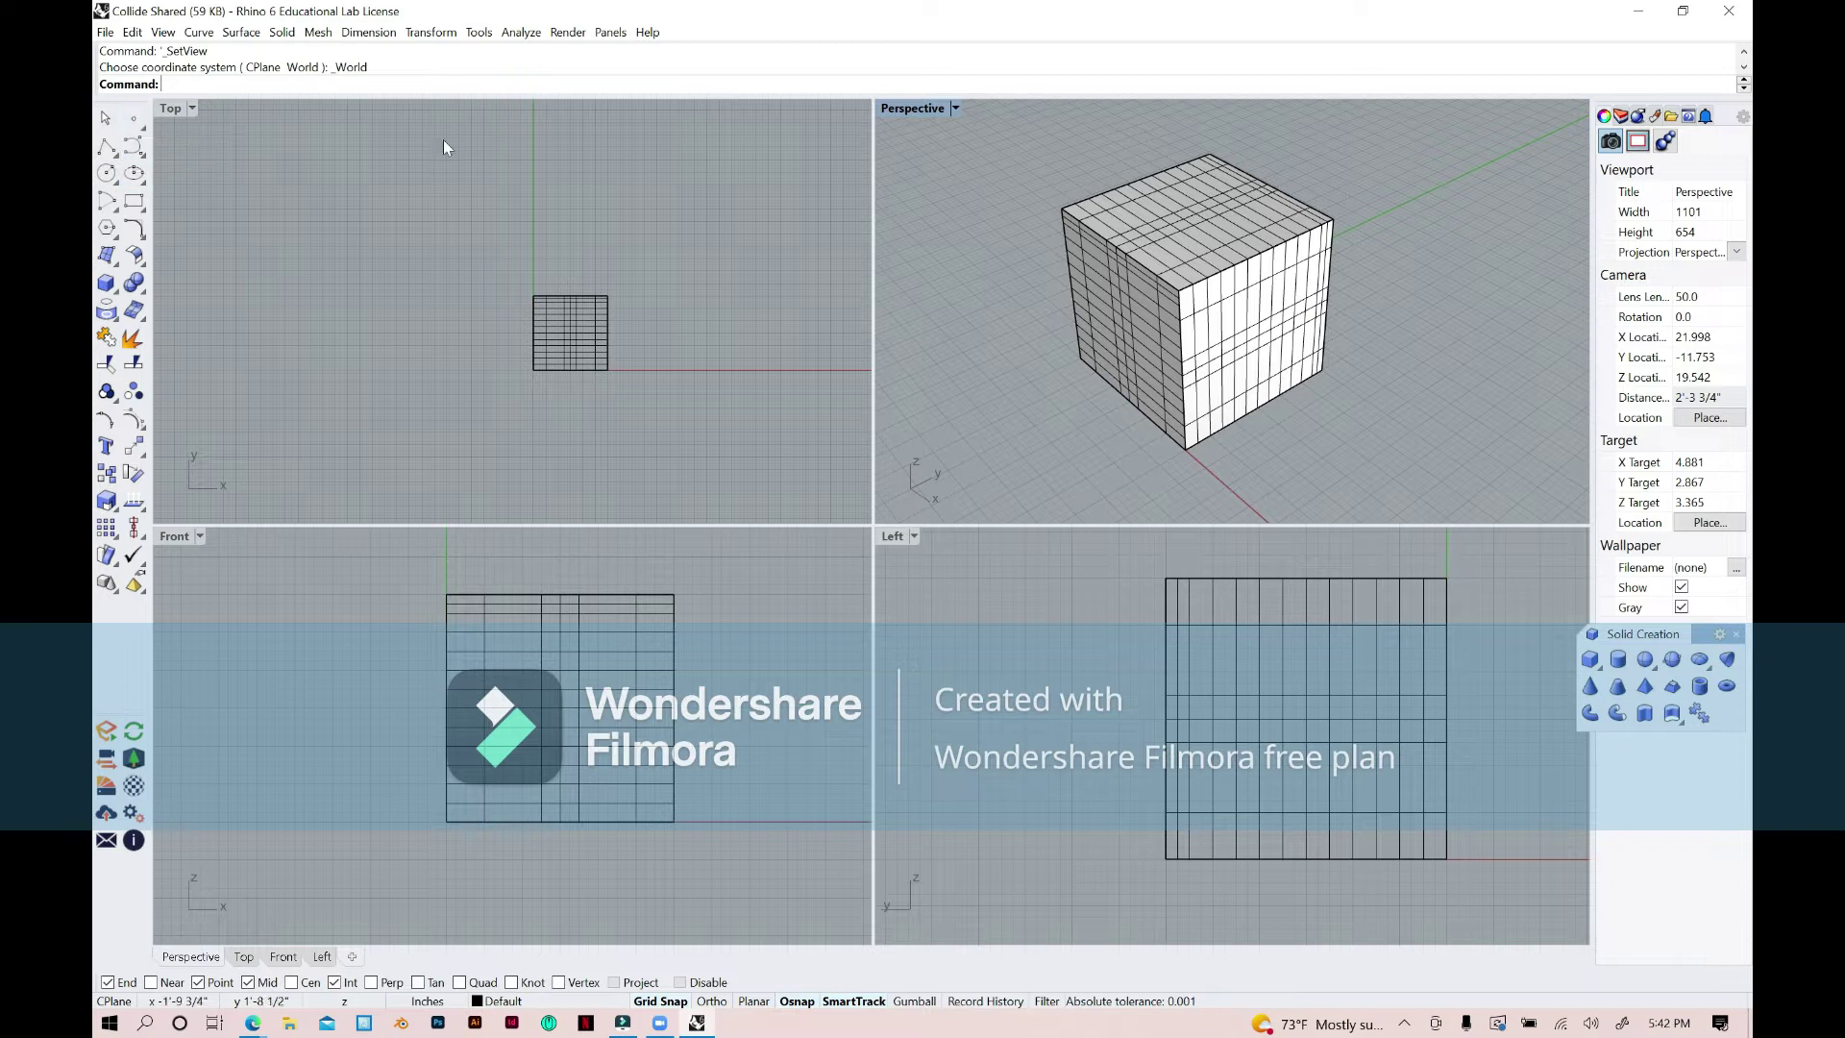
scroll(1221, 395, up, 3)
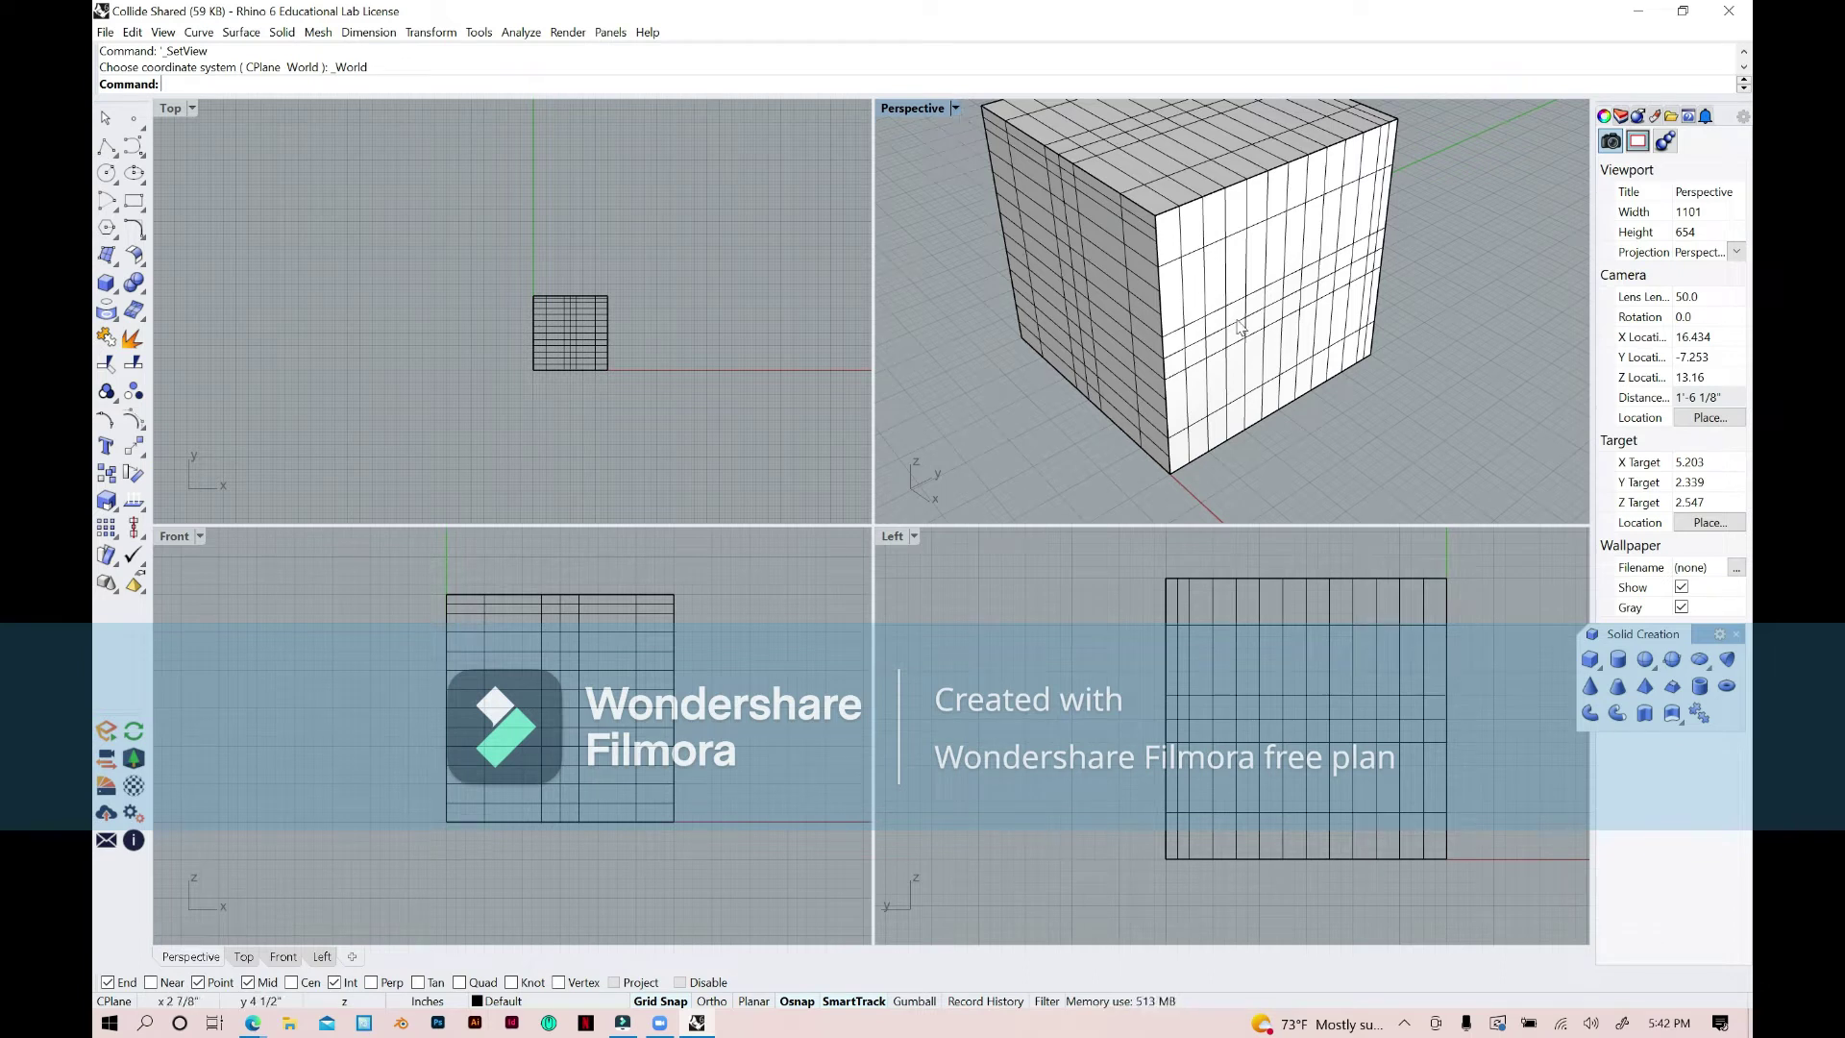
scroll(1261, 327, down, 2)
scroll(1261, 325, down, 2)
scroll(1268, 190, up, 4)
scroll(1268, 190, down, 2)
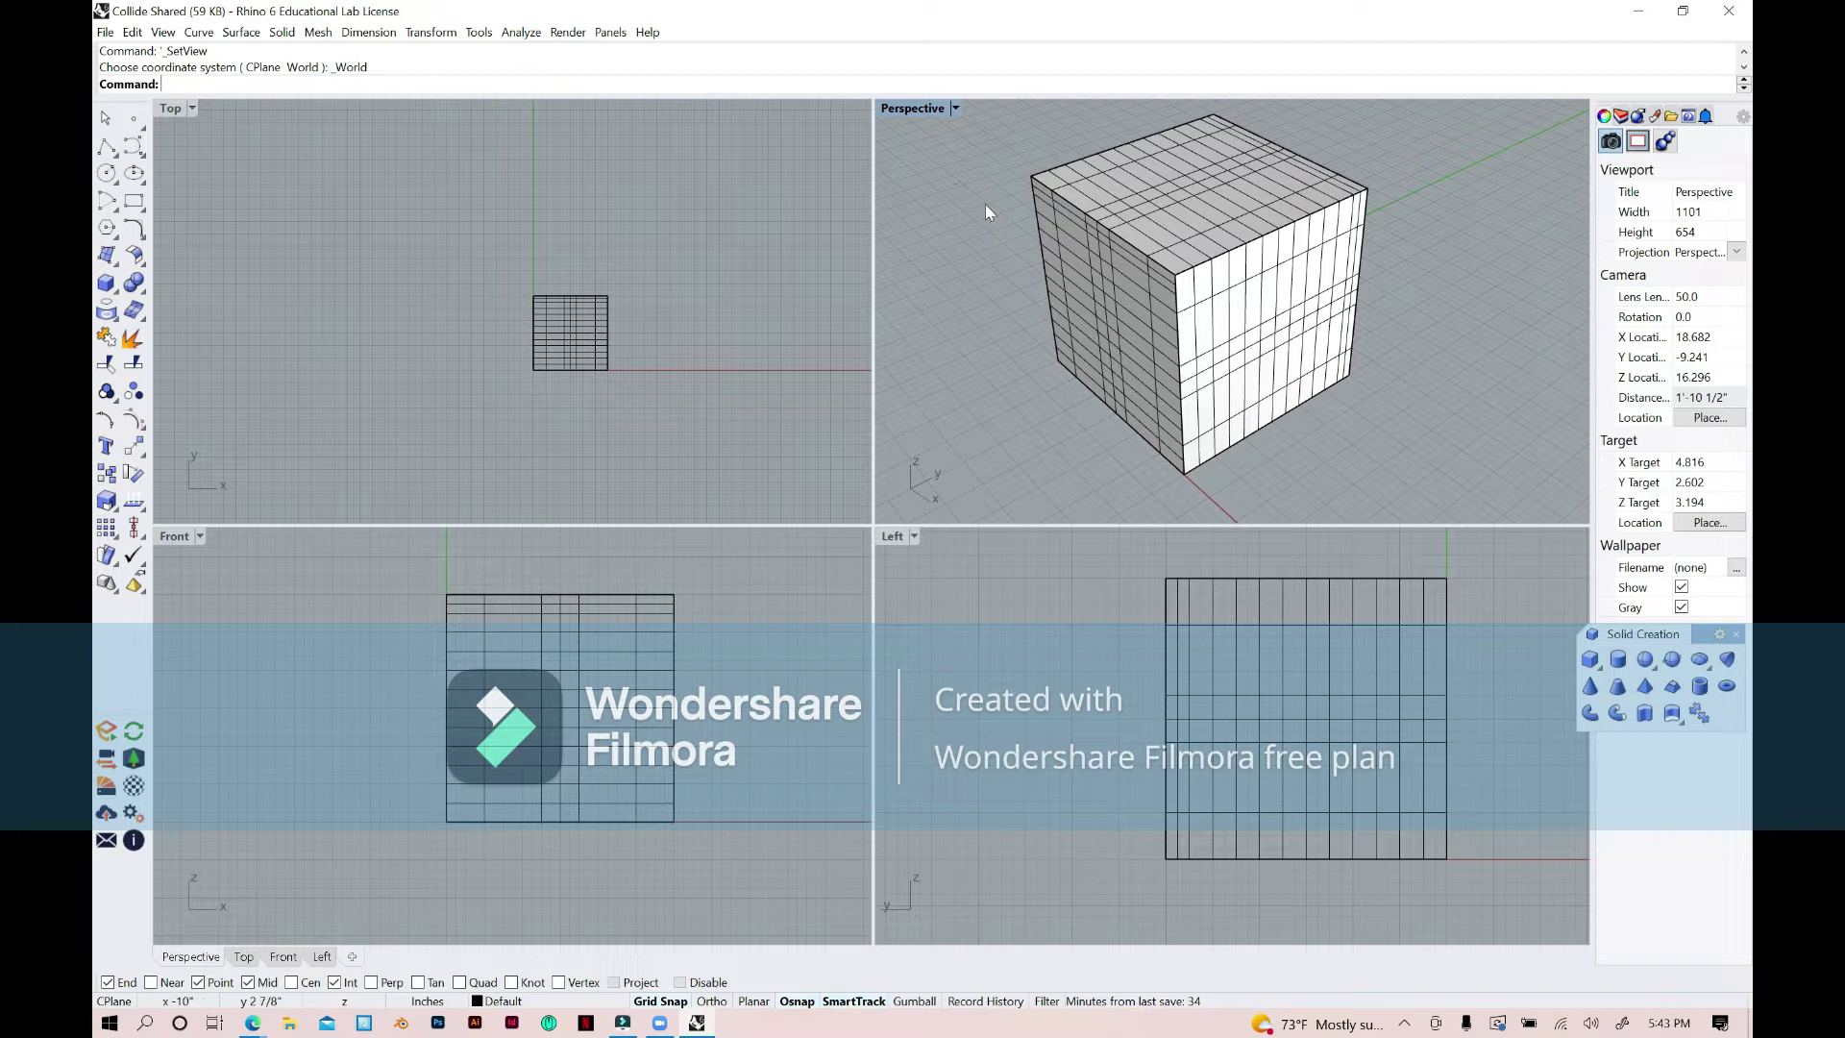
click(134, 117)
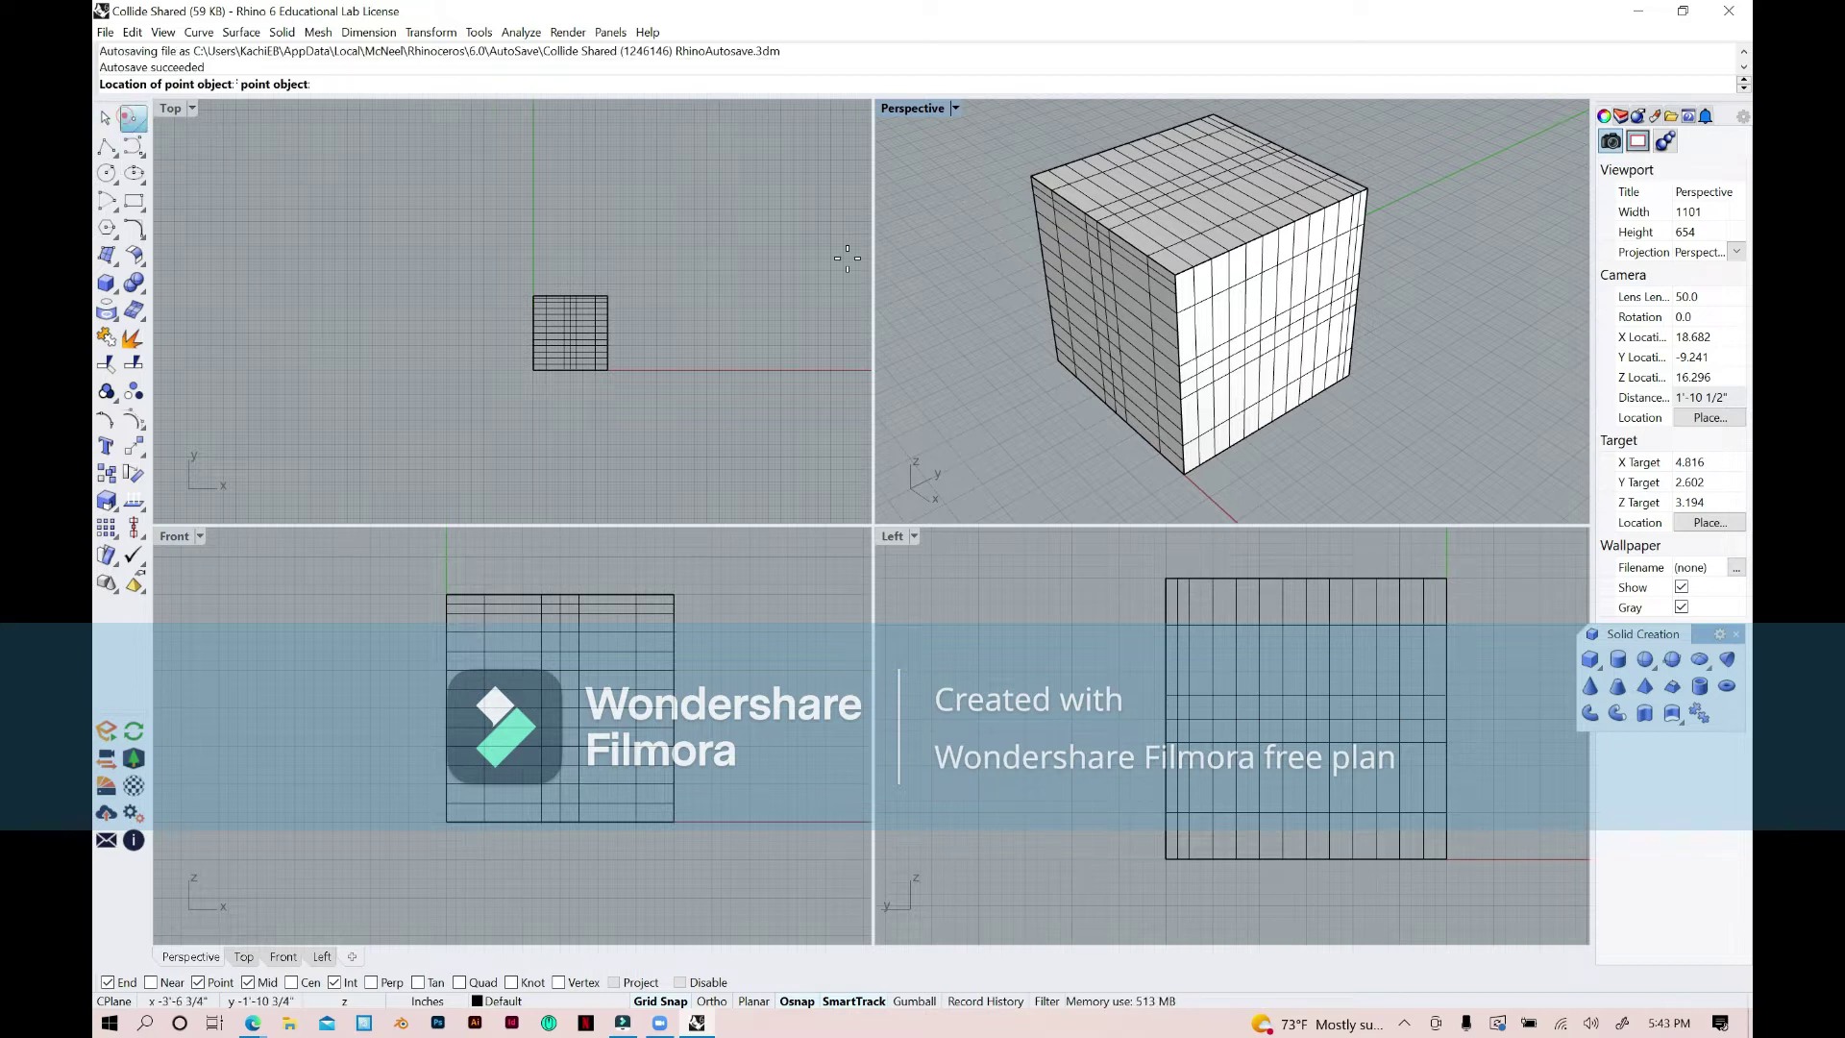
scroll(1124, 326, up, 4)
scroll(1147, 303, down, 2)
scroll(1147, 303, up, 3)
scroll(1201, 269, down, 3)
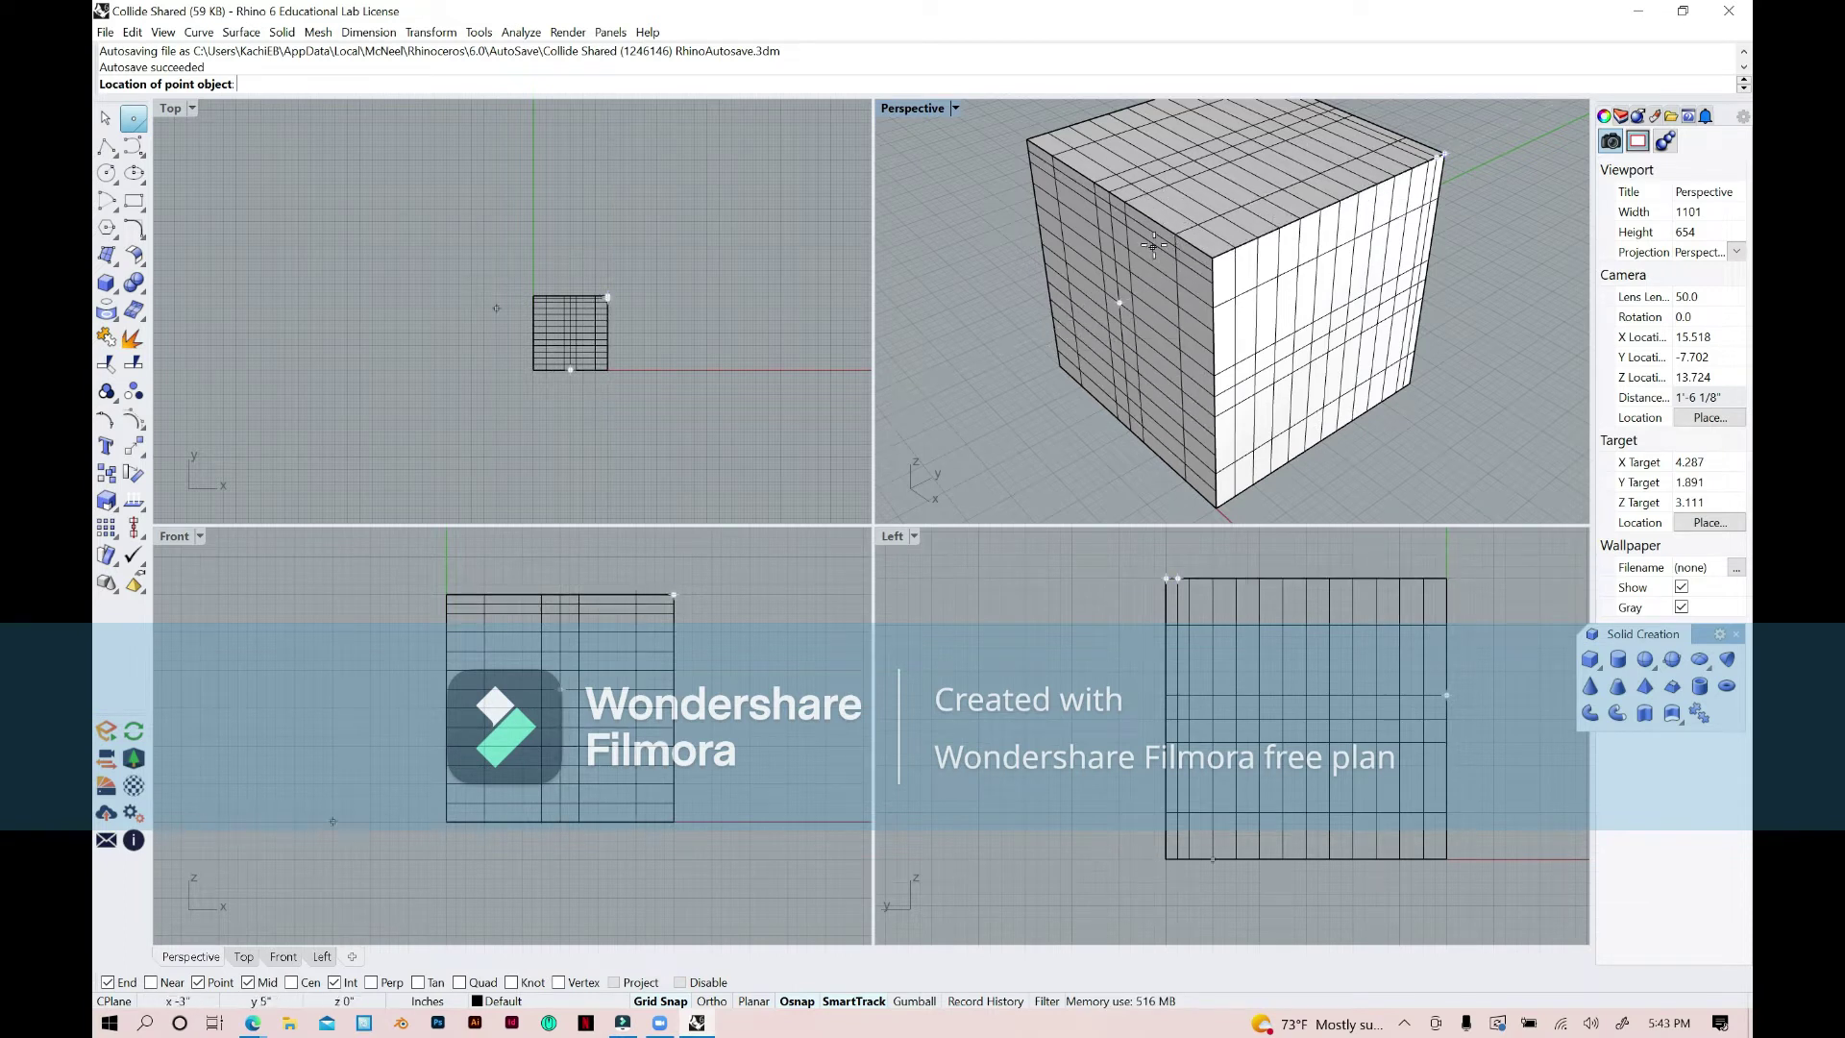
click(1087, 179)
Set the perspective view to wireframe and place a single point on the cube's front-face grid intersection at x 1", z 5".
click(133, 117)
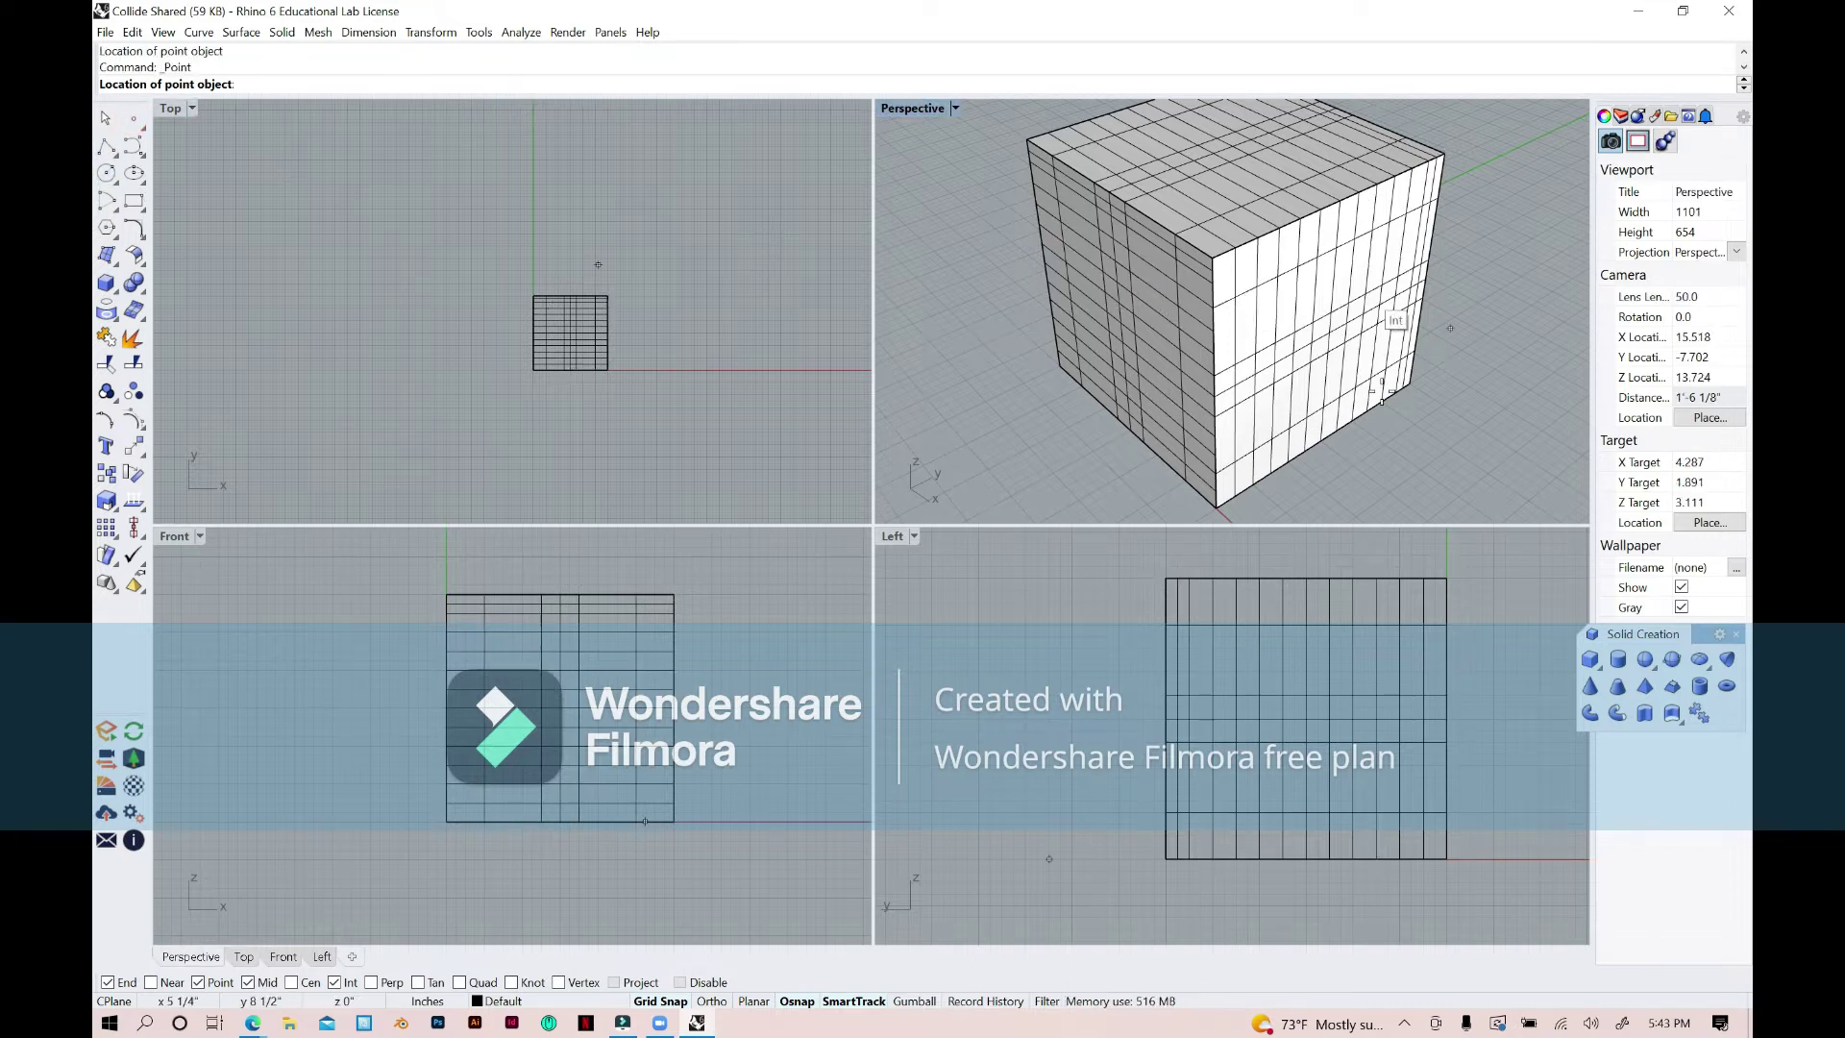
scroll(1148, 242, up, 4)
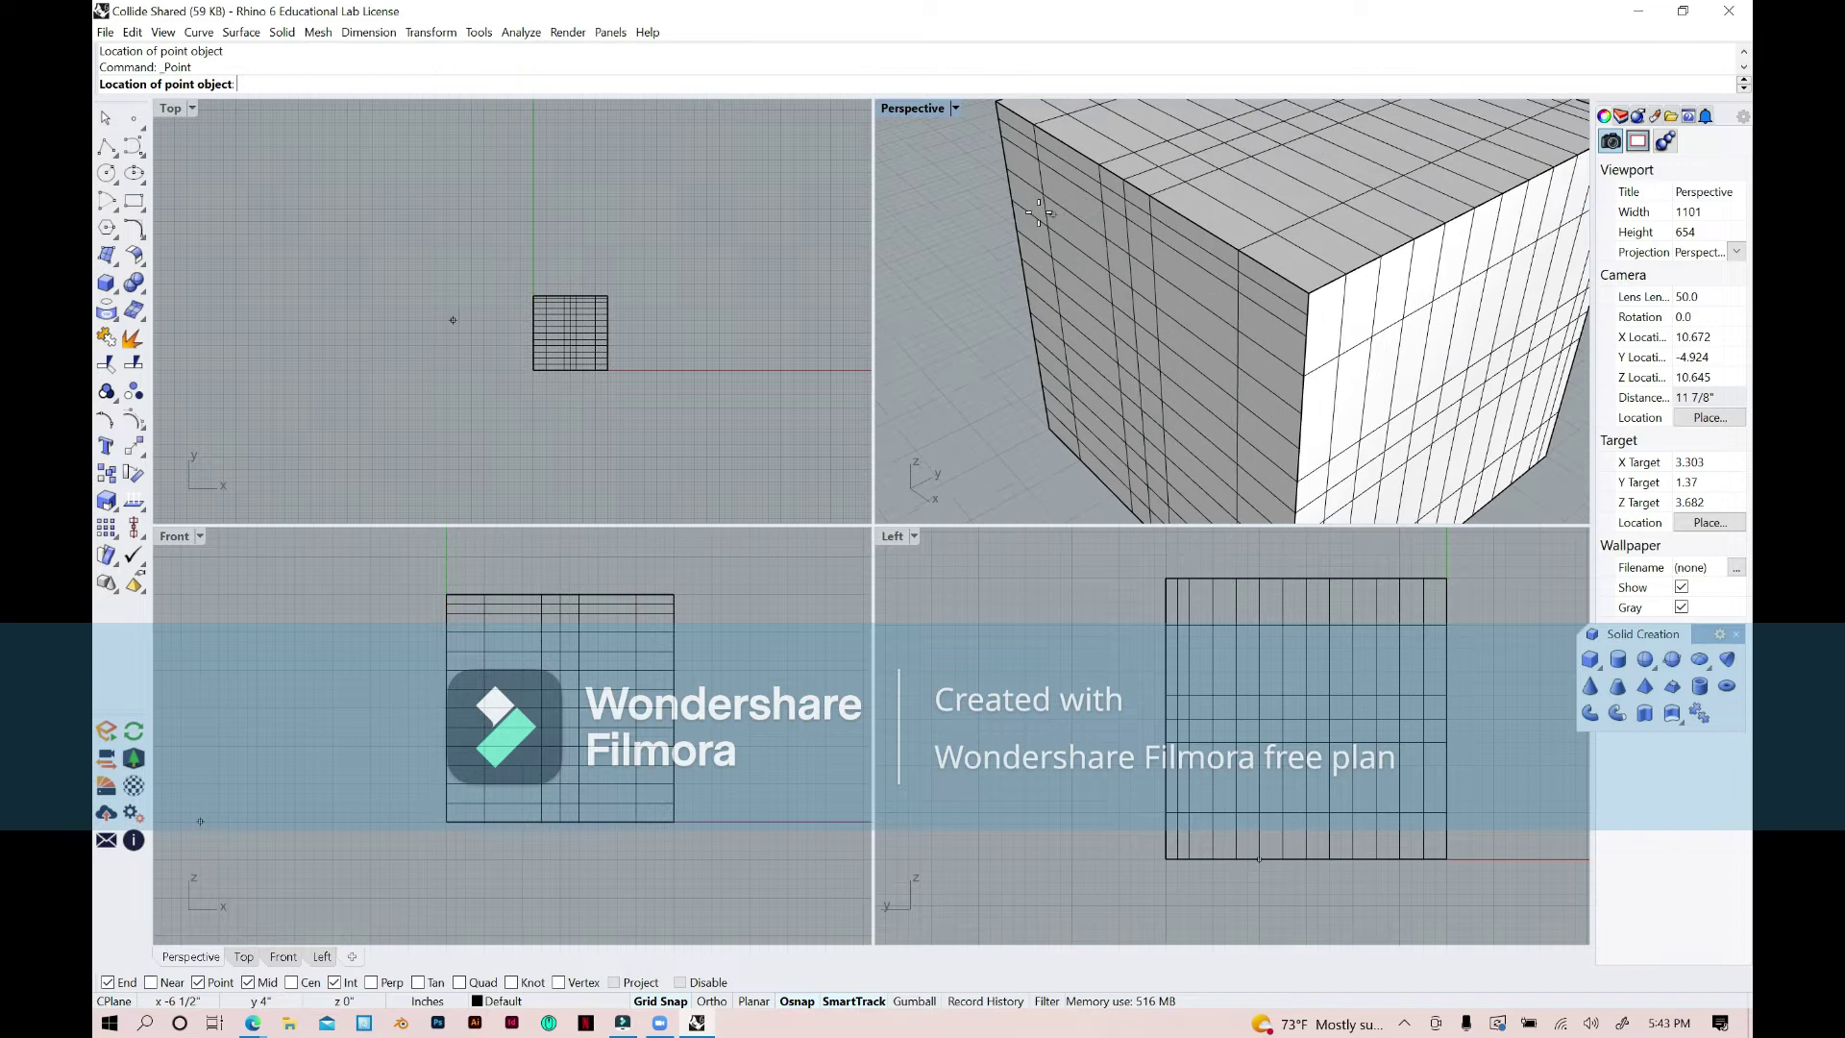
scroll(1421, 355, down, 5)
scroll(1441, 375, up, 3)
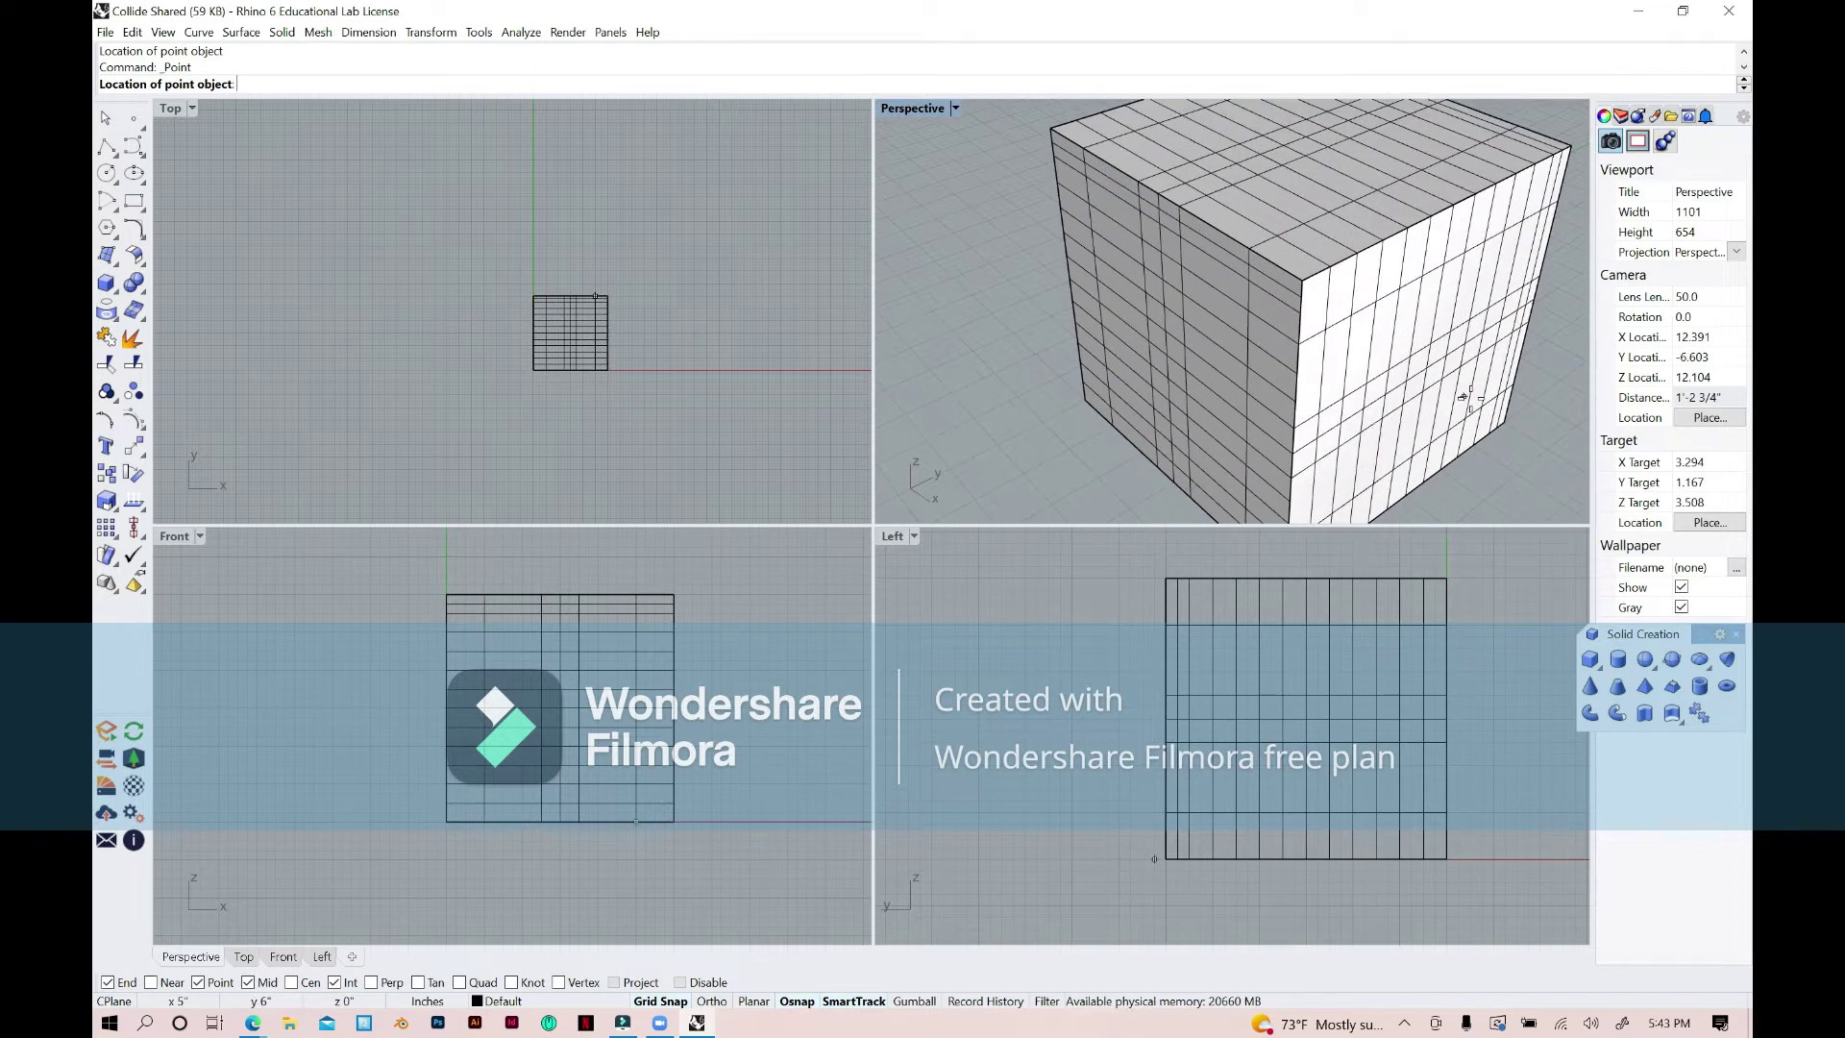
scroll(1463, 403, down, 4)
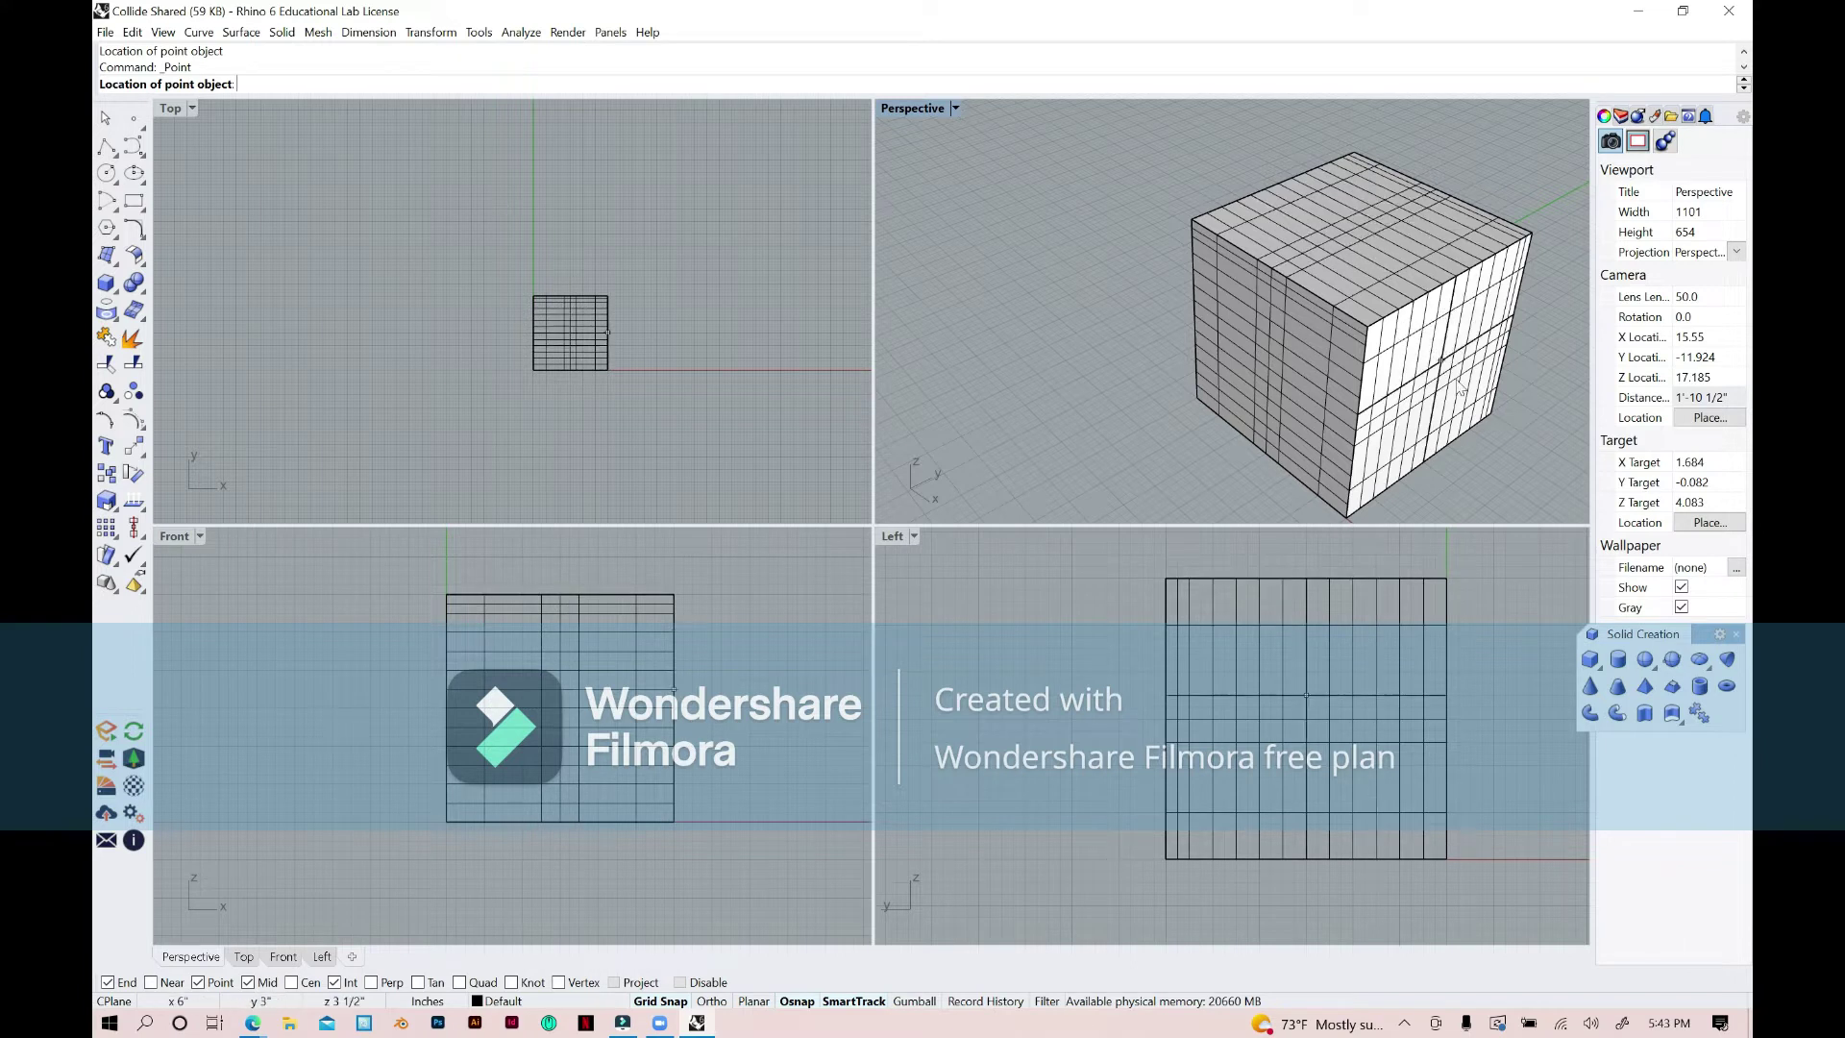
scroll(1494, 442, down, 1)
scroll(1496, 445, up, 4)
scroll(1497, 445, down, 2)
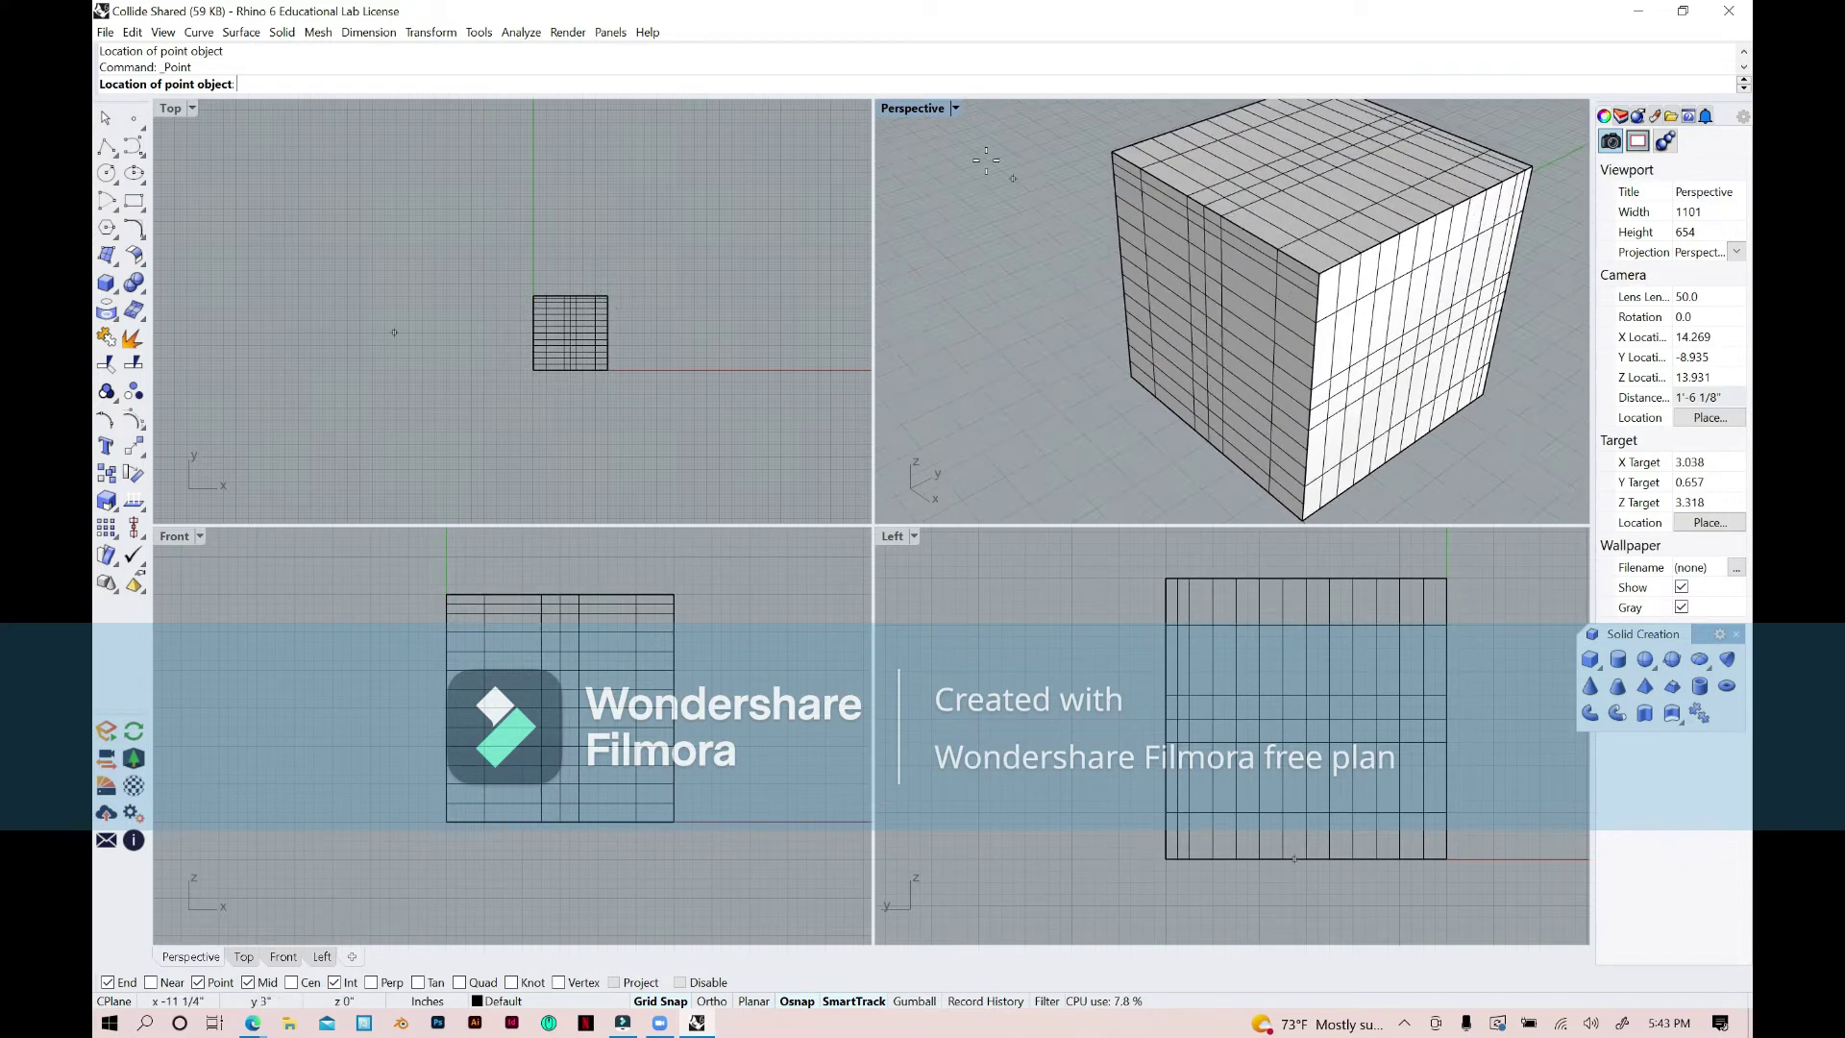
click(955, 108)
click(948, 155)
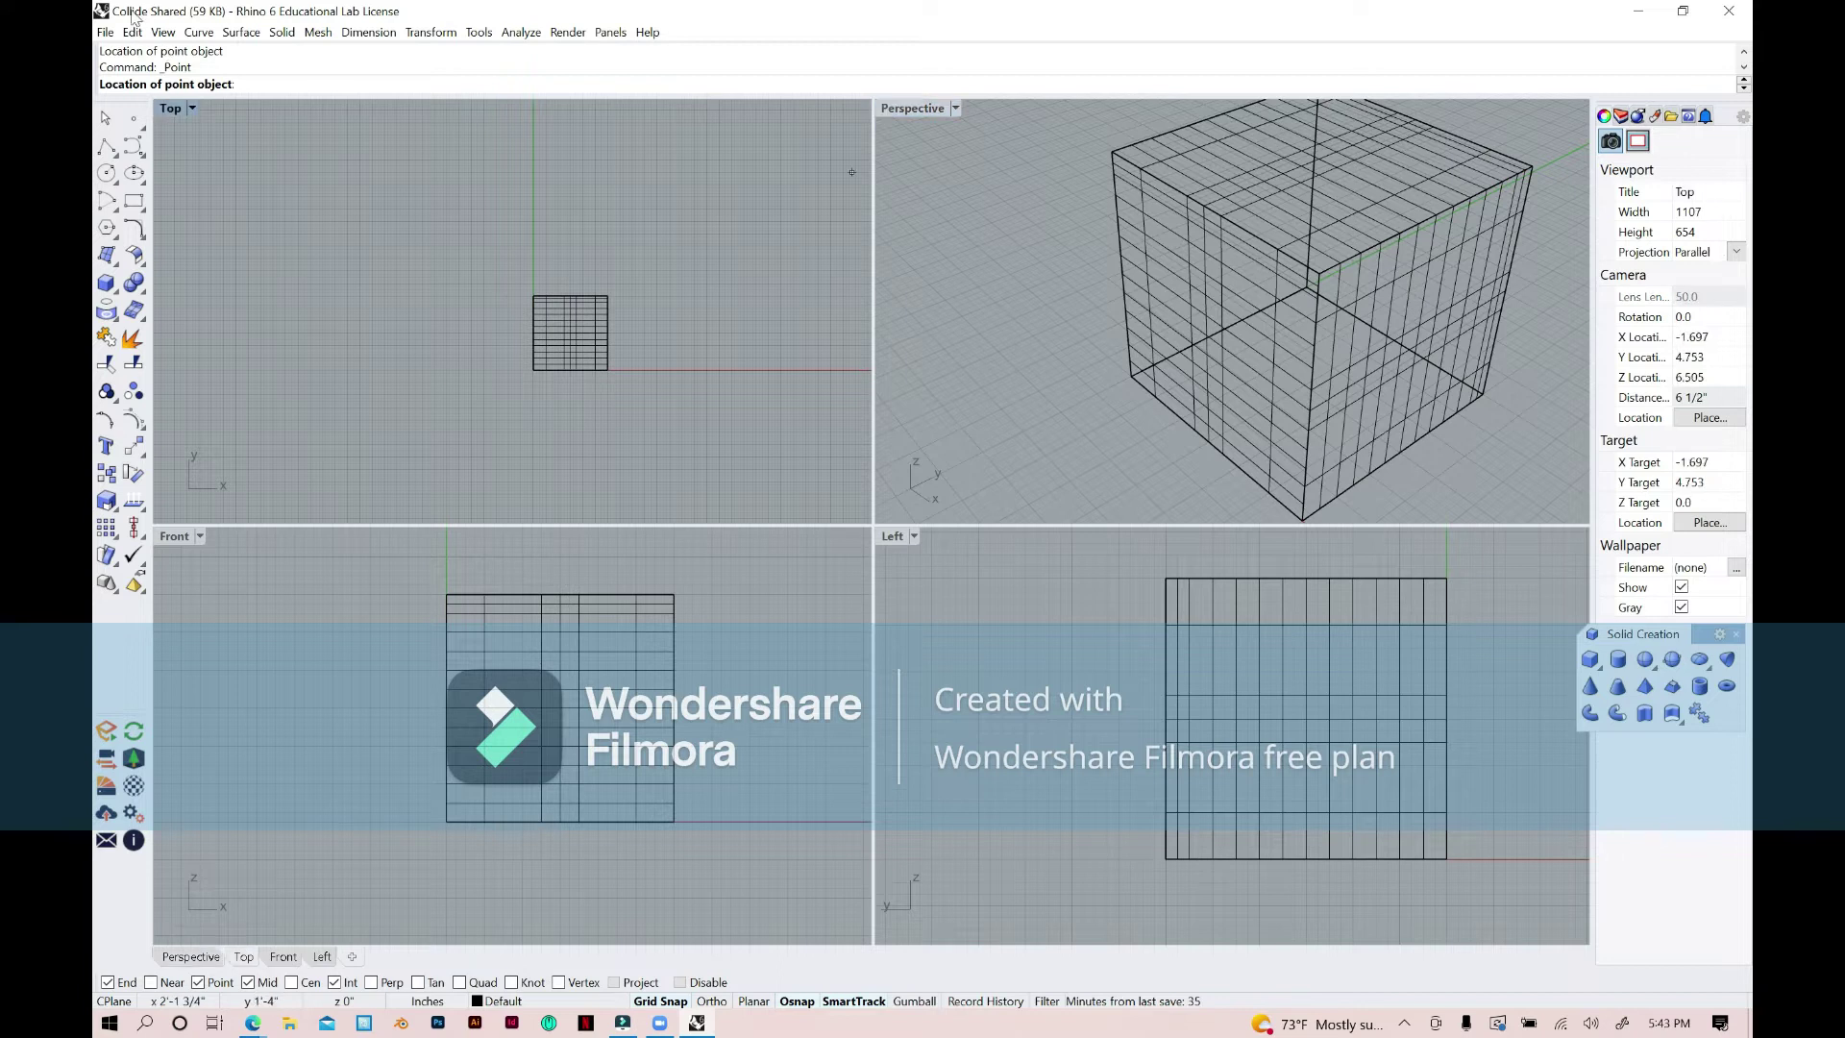
scroll(1210, 288, up, 2)
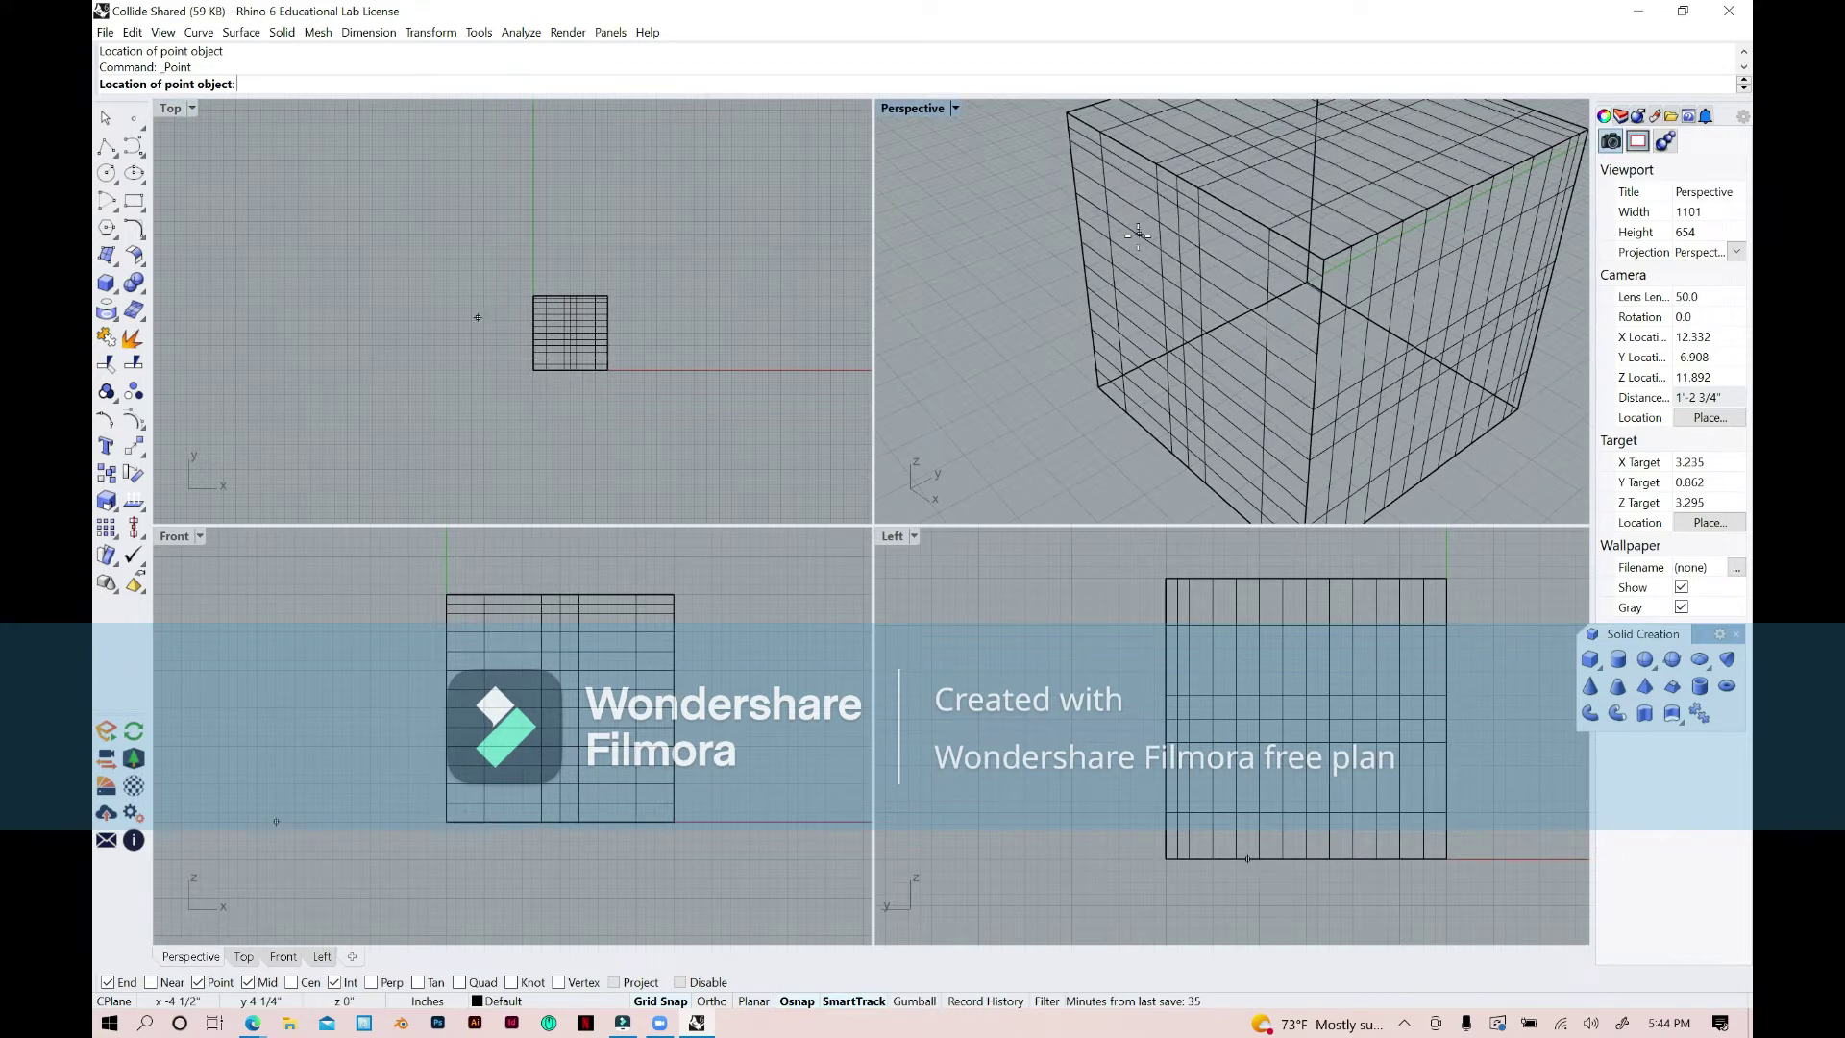
click(1105, 189)
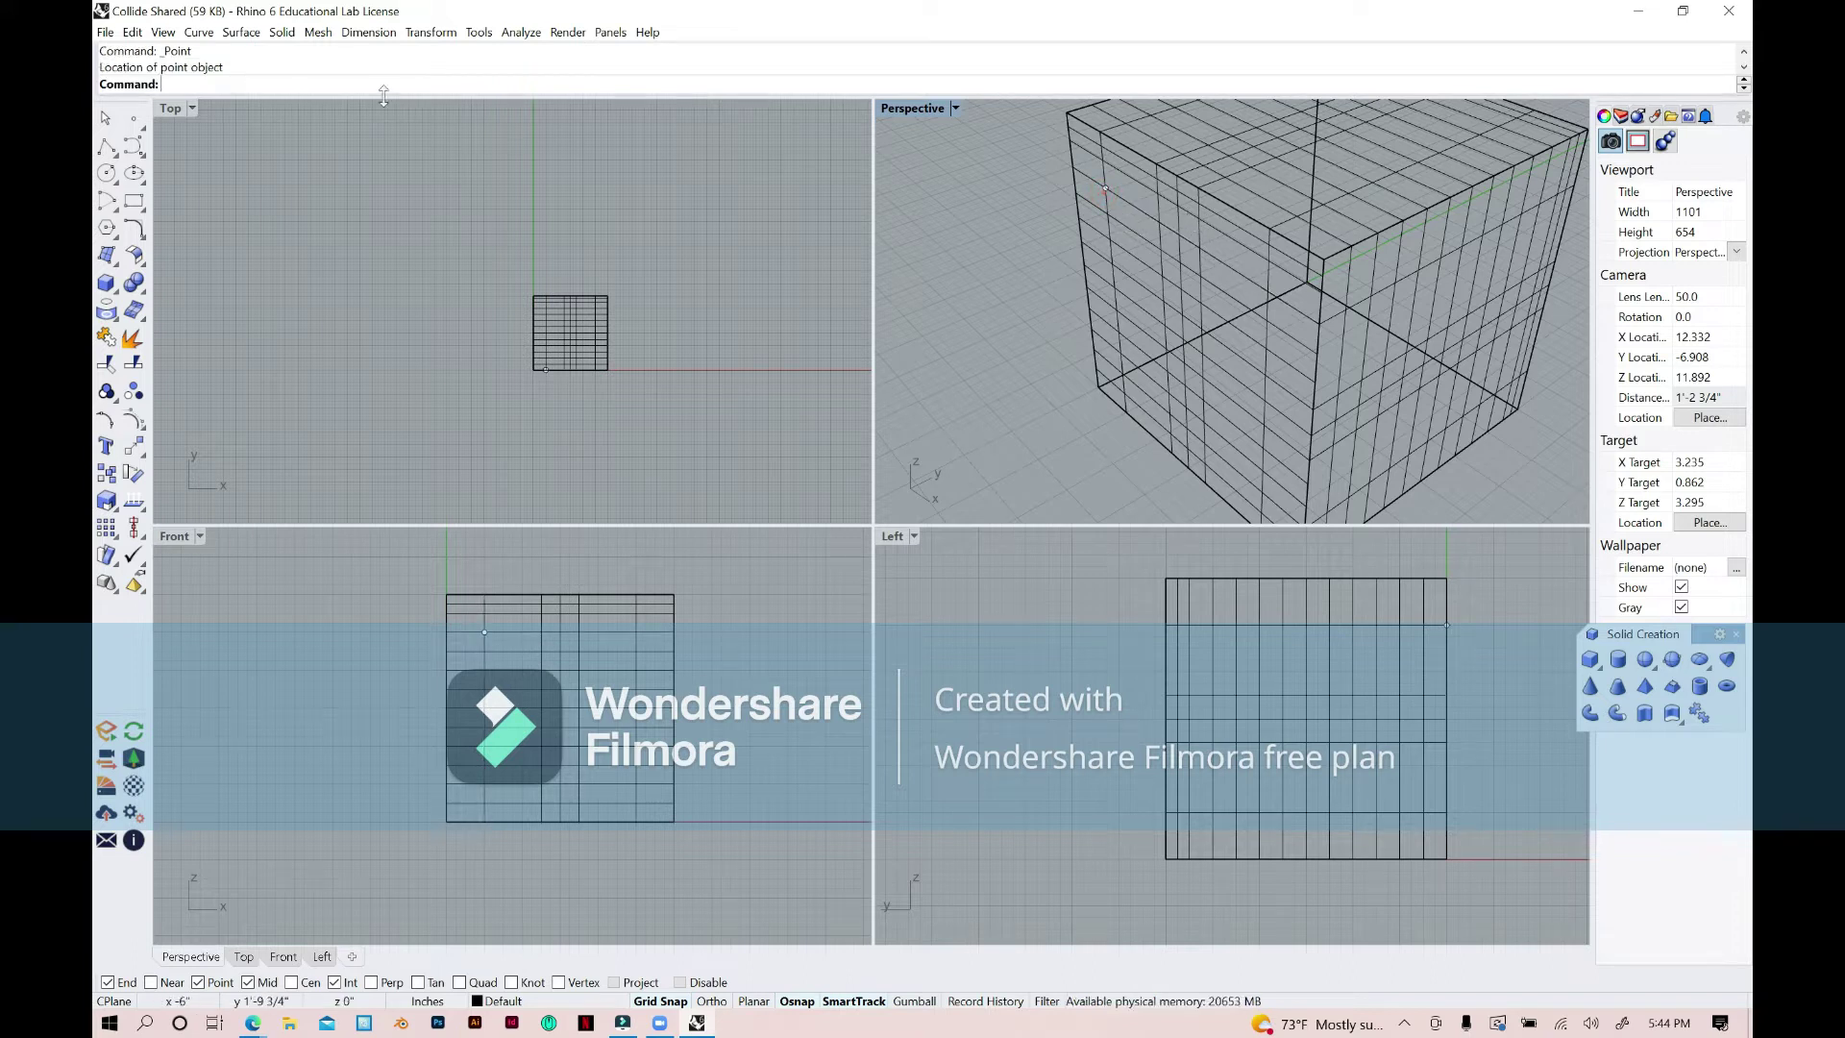
Place multiple points on the cube's front face (y 0") at the four corners of a rectangle spanning x 1" to 3 1/2", z 3 1/2" to 5".
click(143, 131)
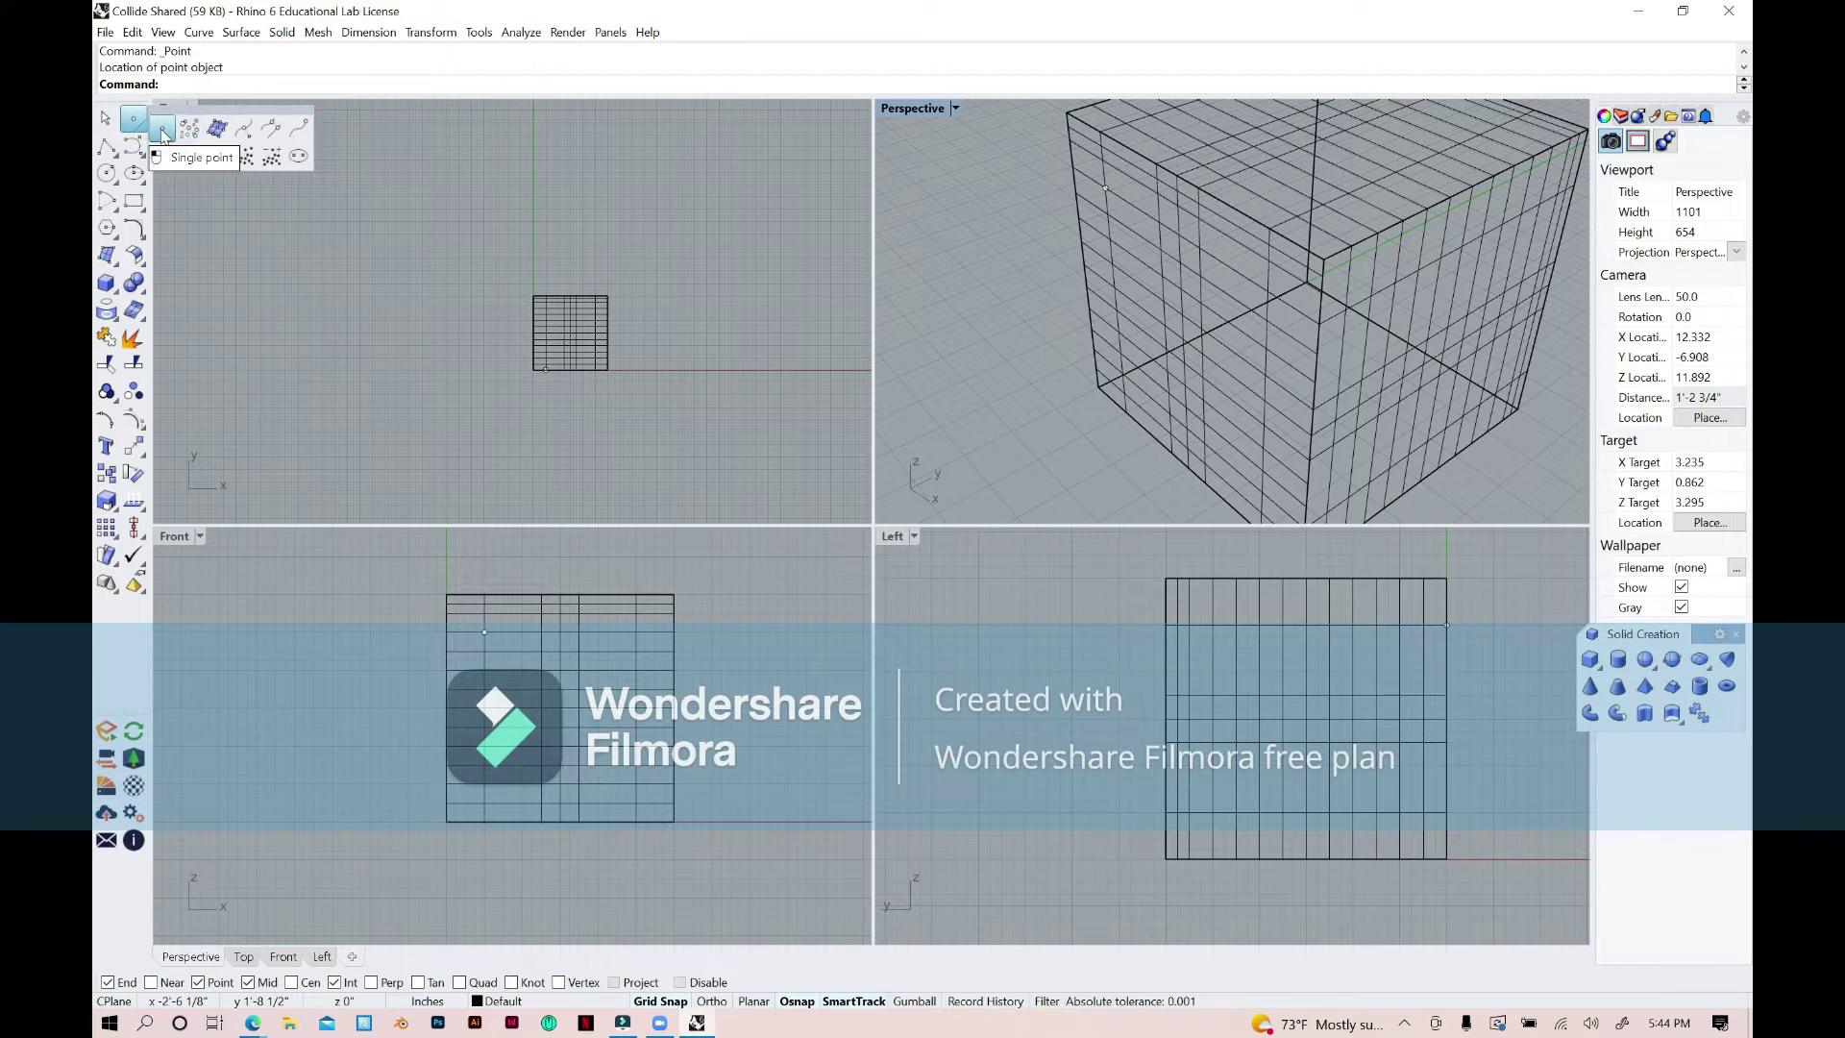
click(189, 130)
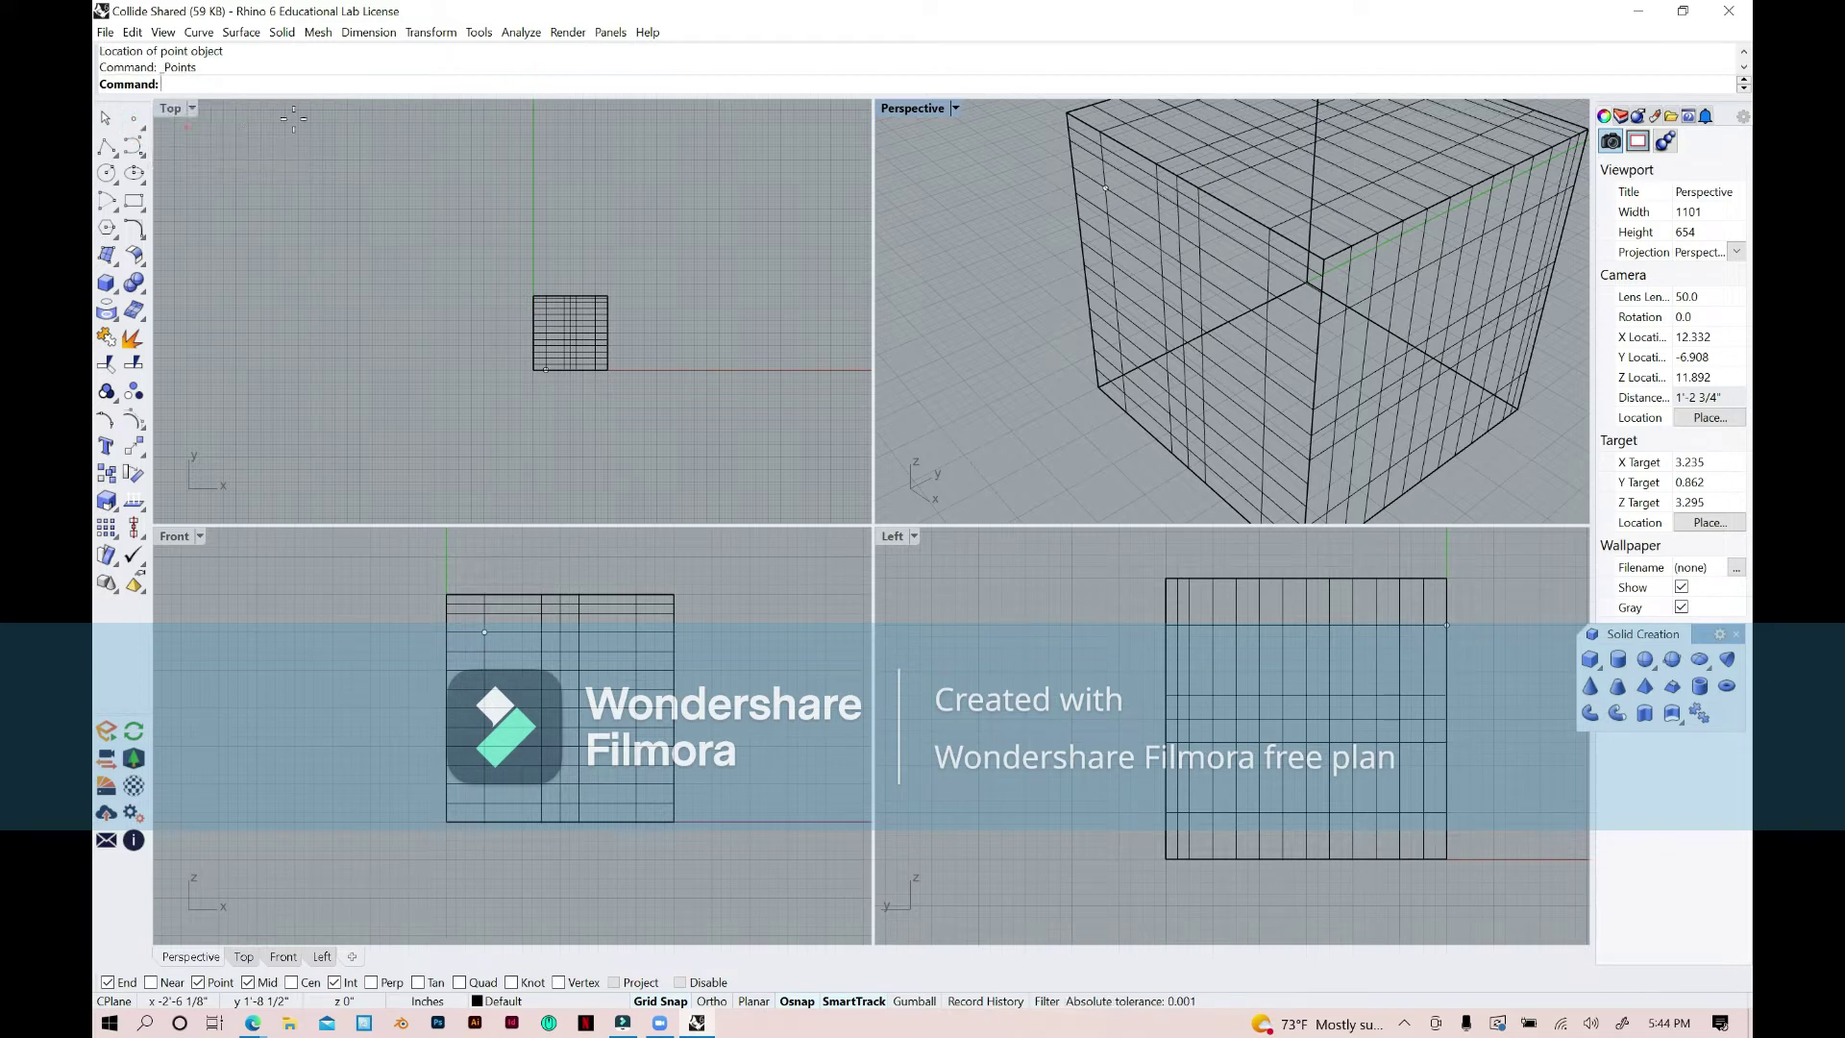
click(570, 370)
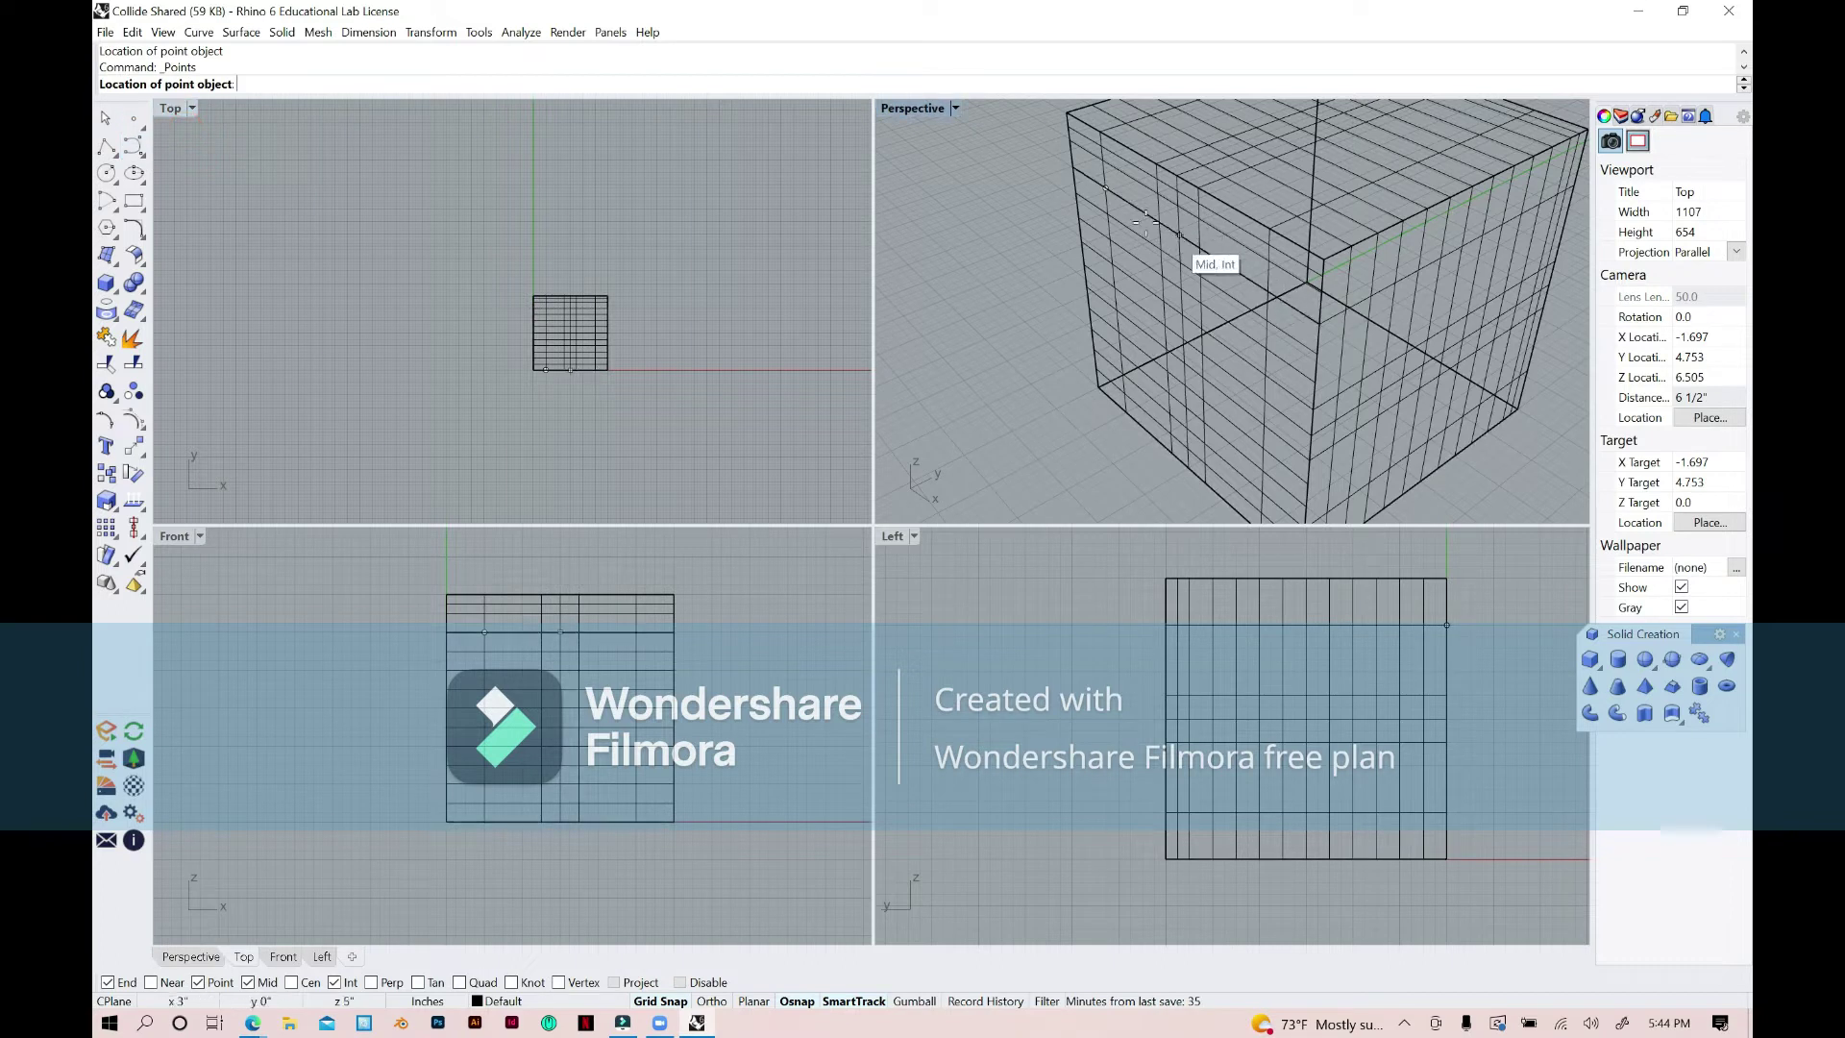
click(1105, 189)
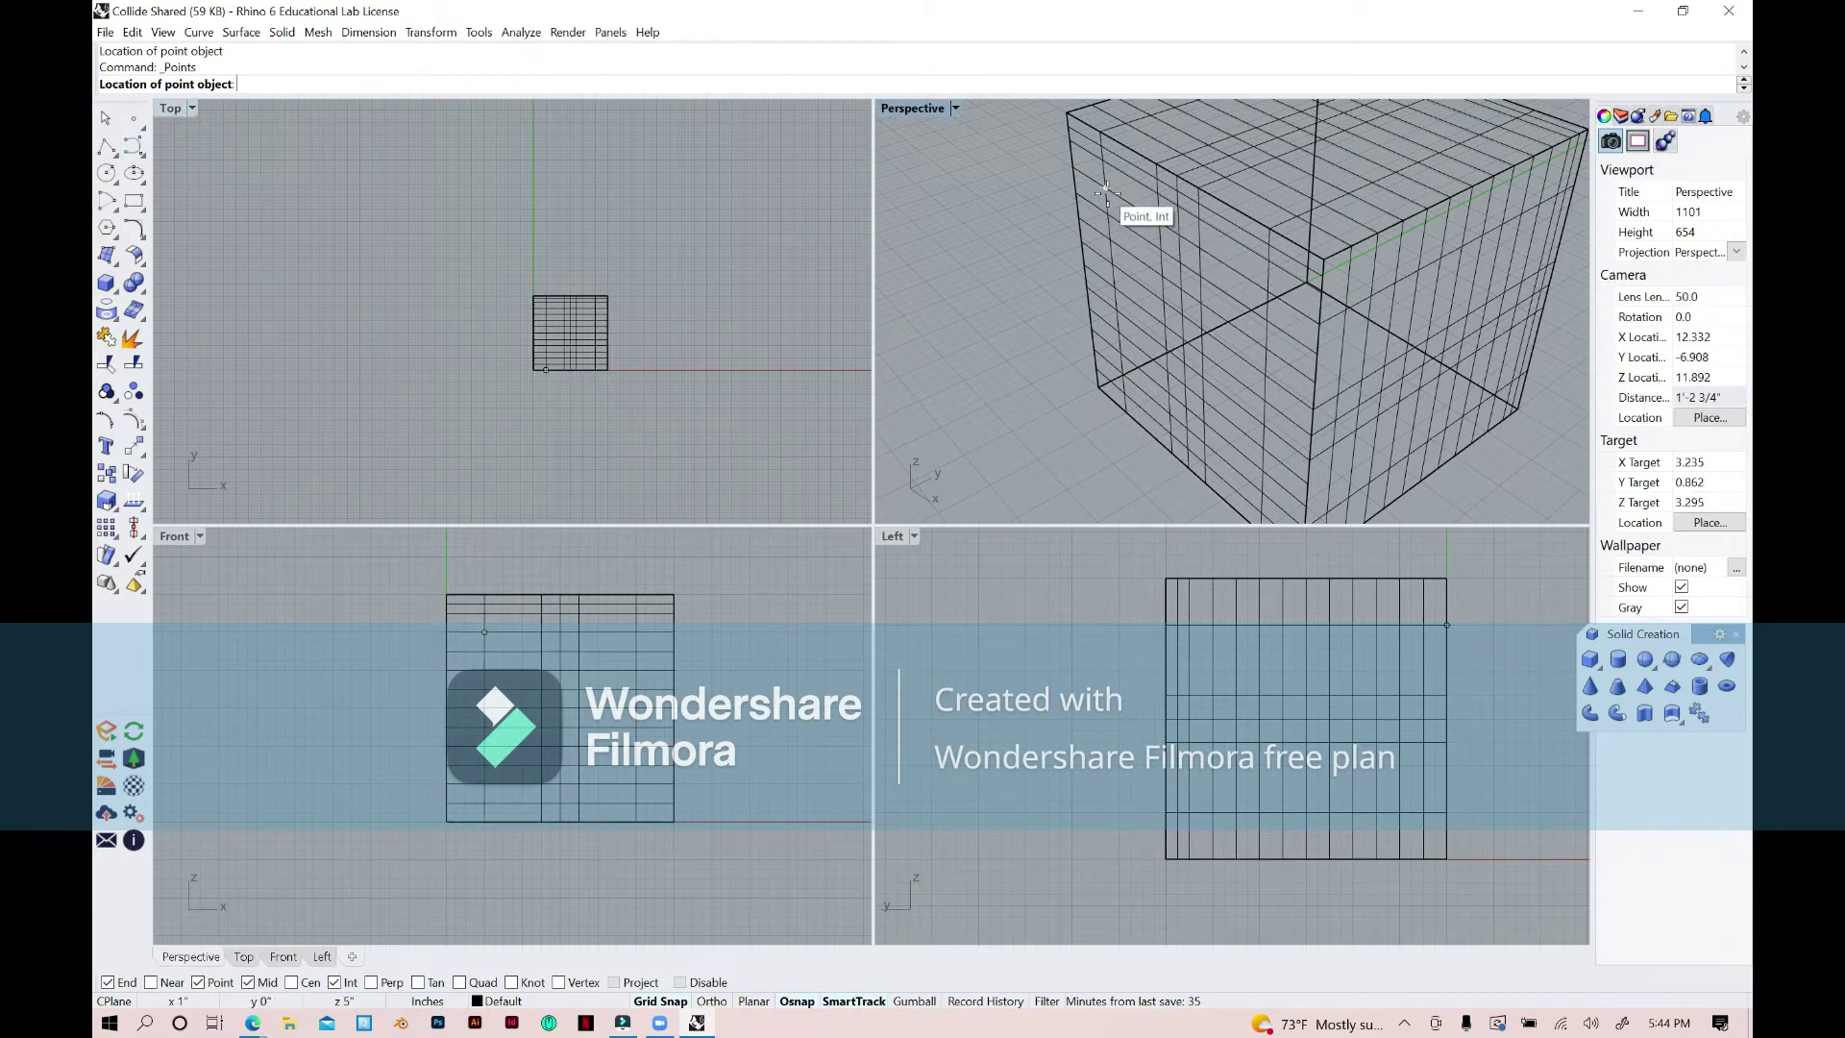
click(1202, 249)
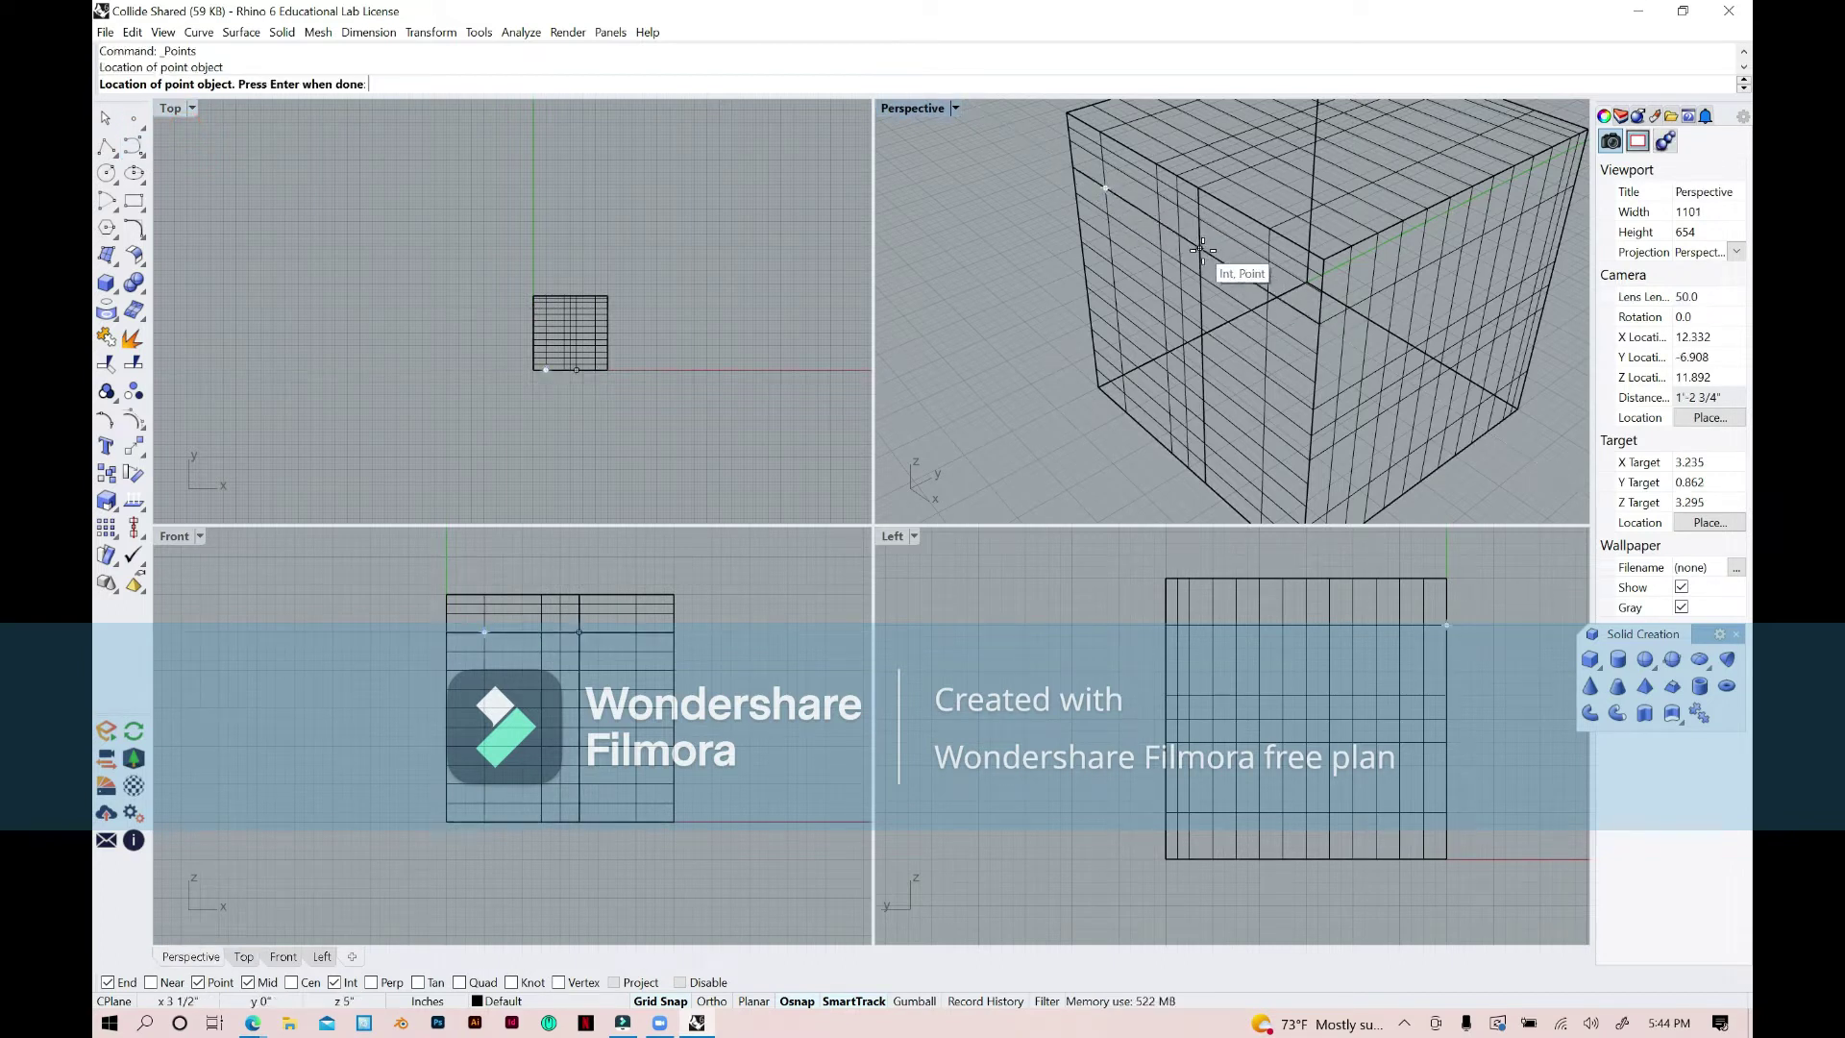
click(1203, 327)
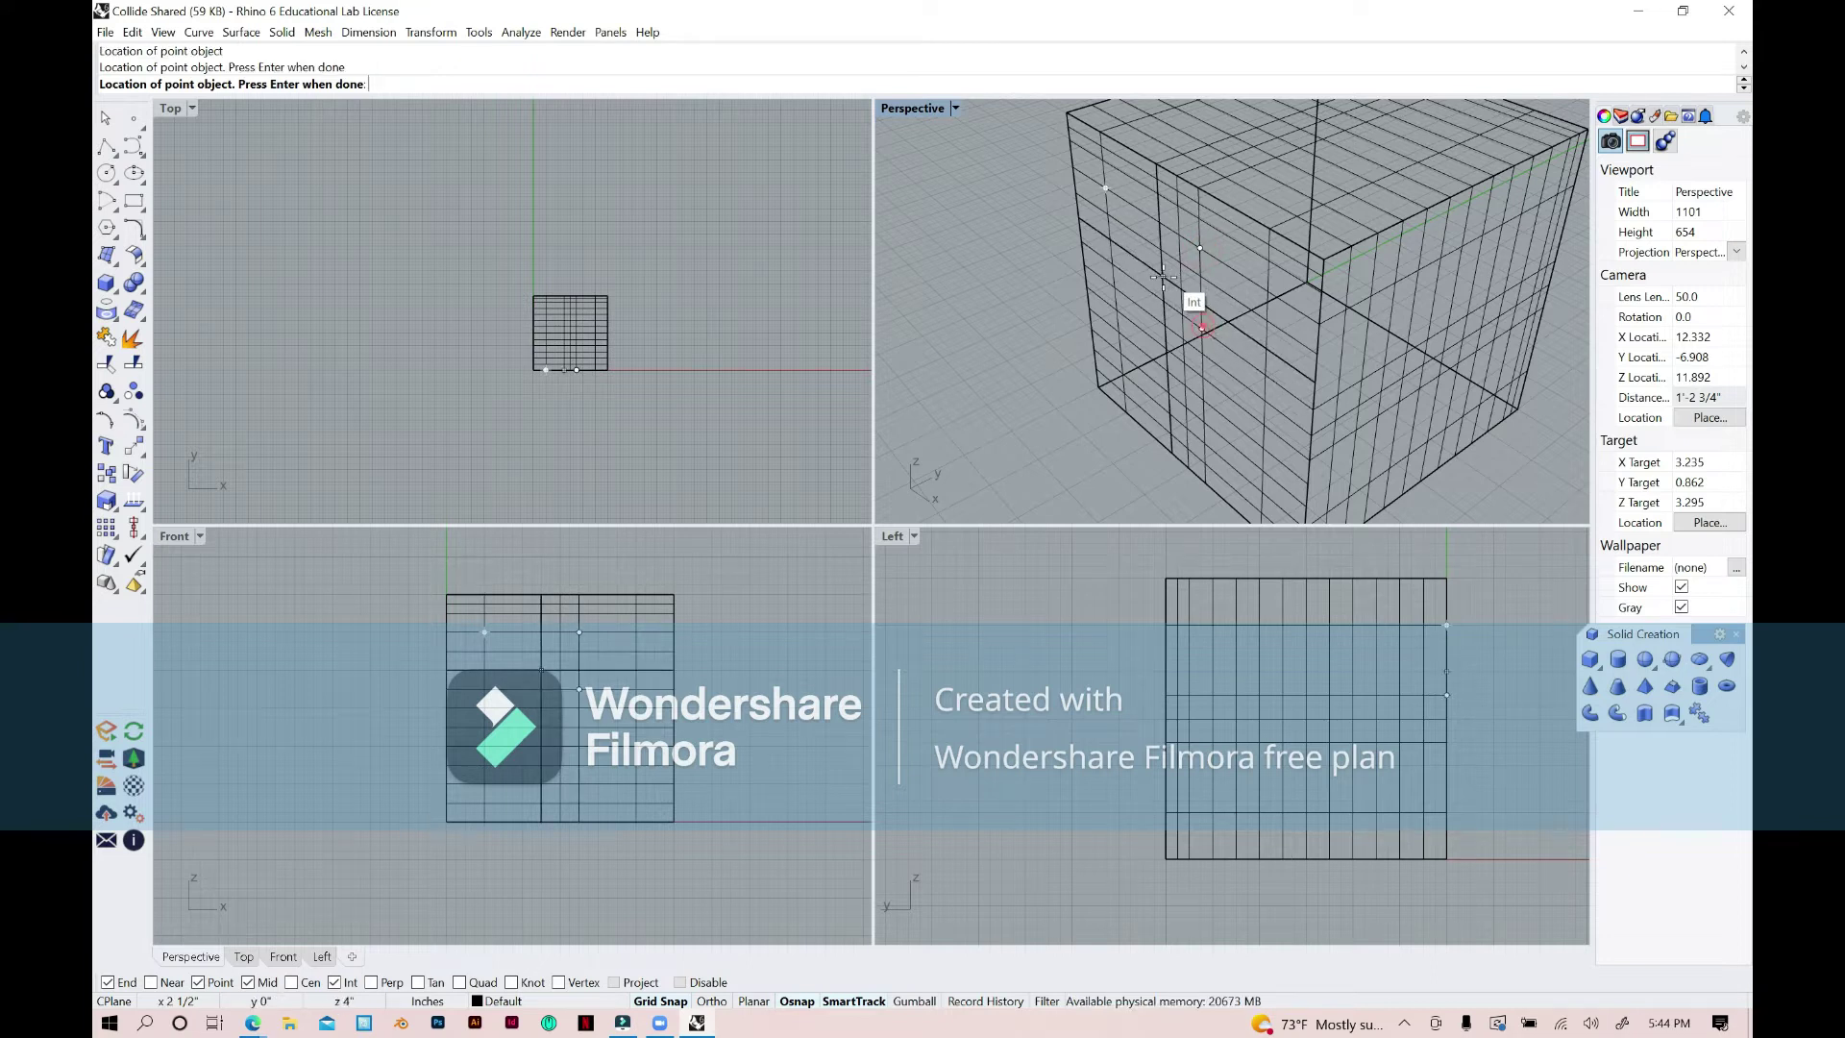
click(1113, 265)
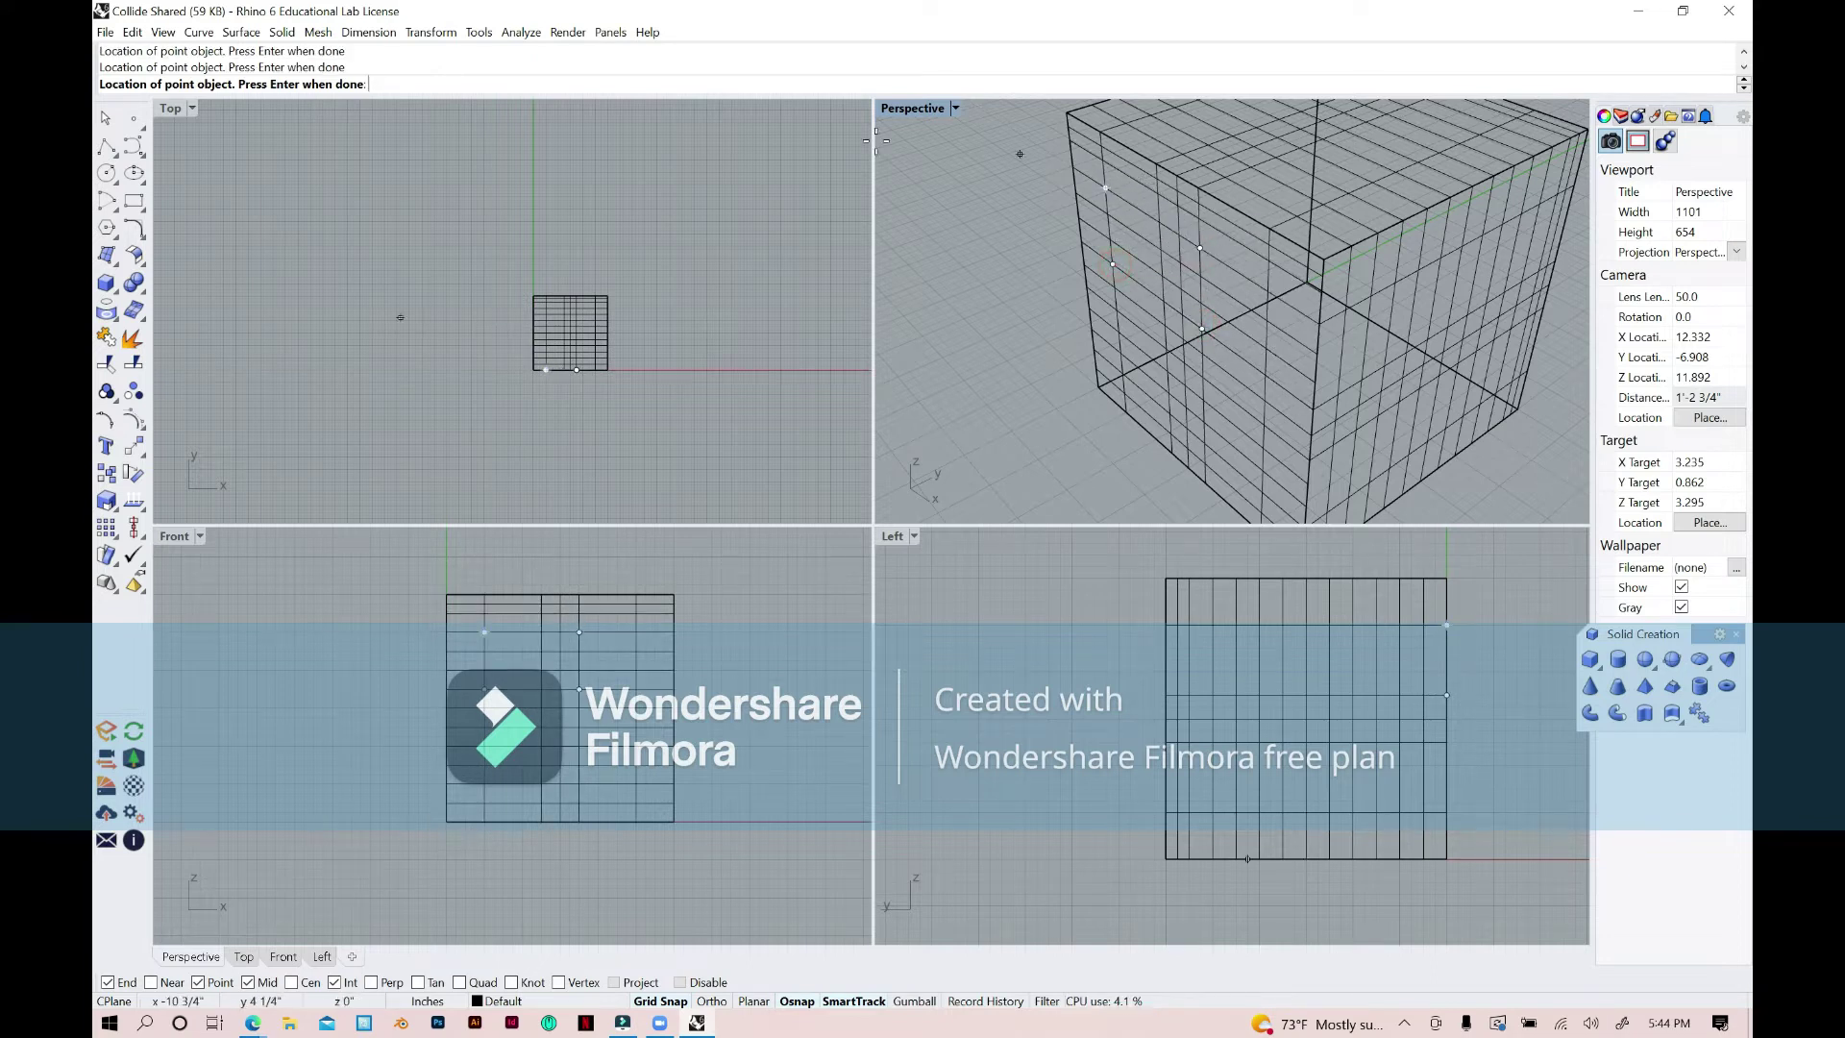
Draw a closed rectangular polyline through the four points on the cube's front face.
click(106, 146)
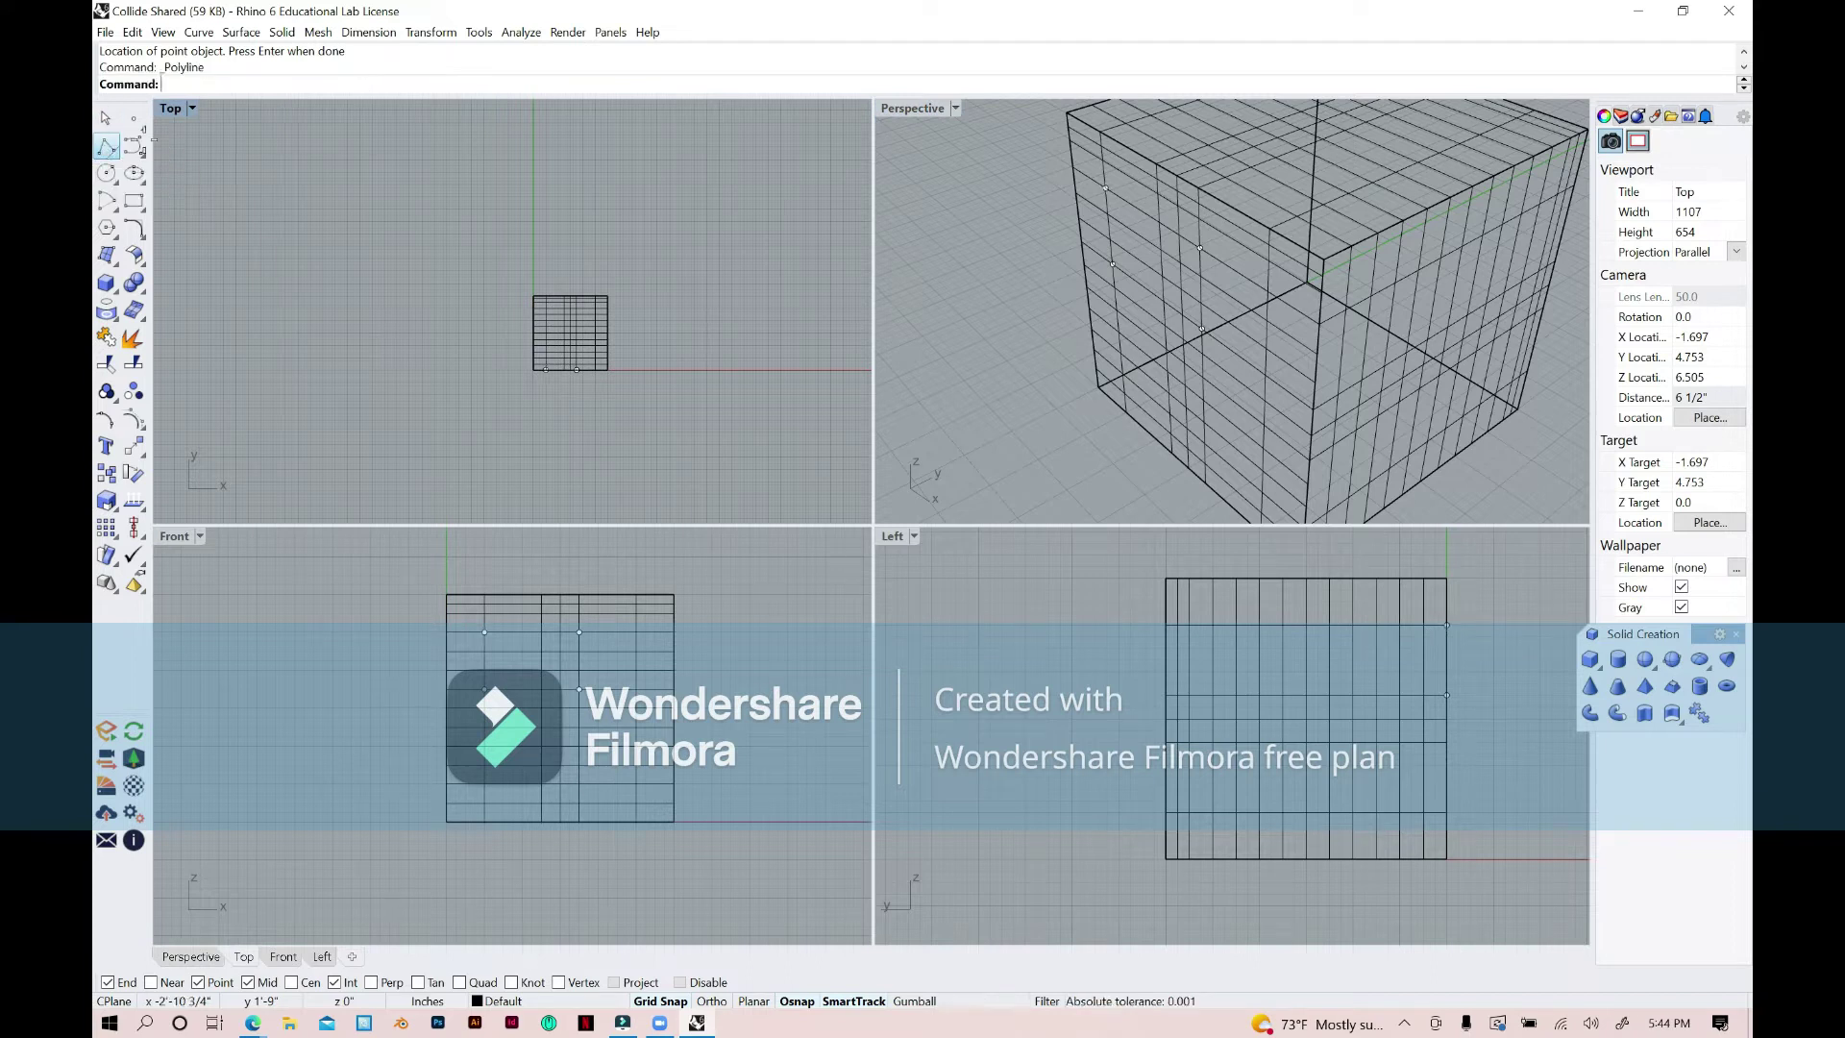
click(1105, 185)
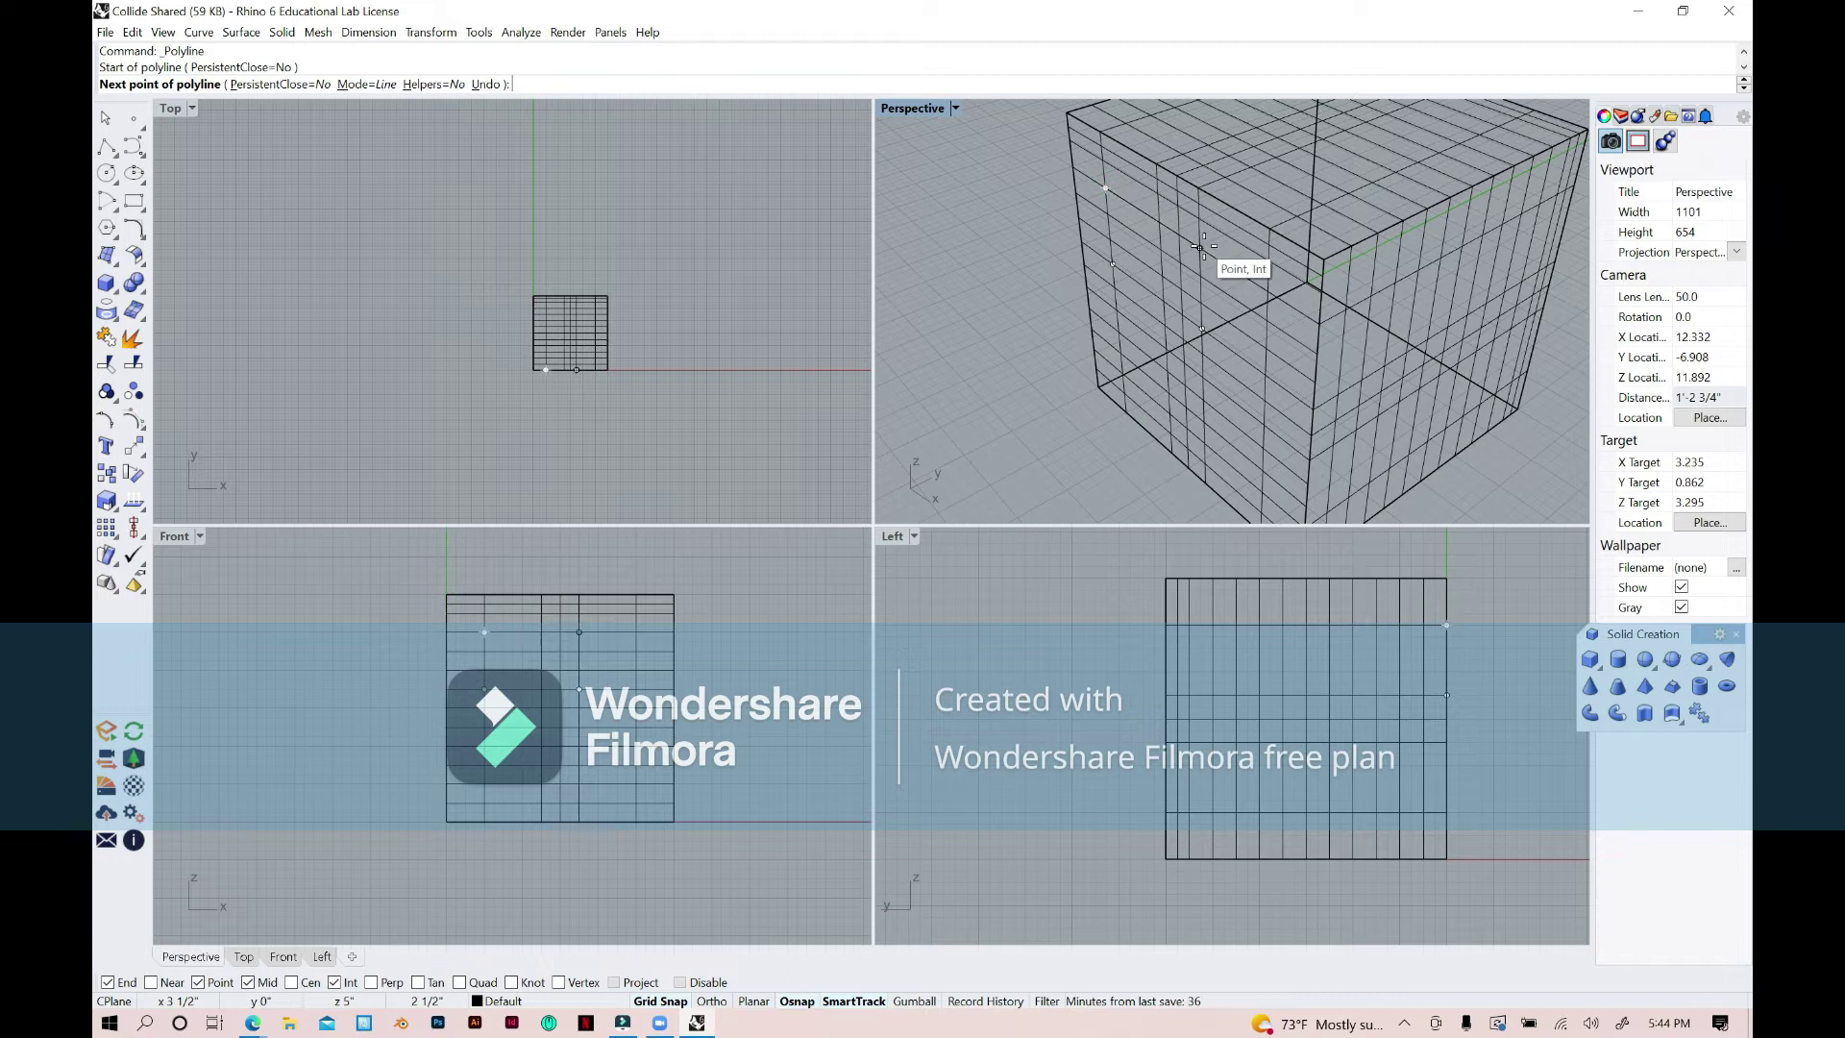
click(1202, 252)
click(1203, 330)
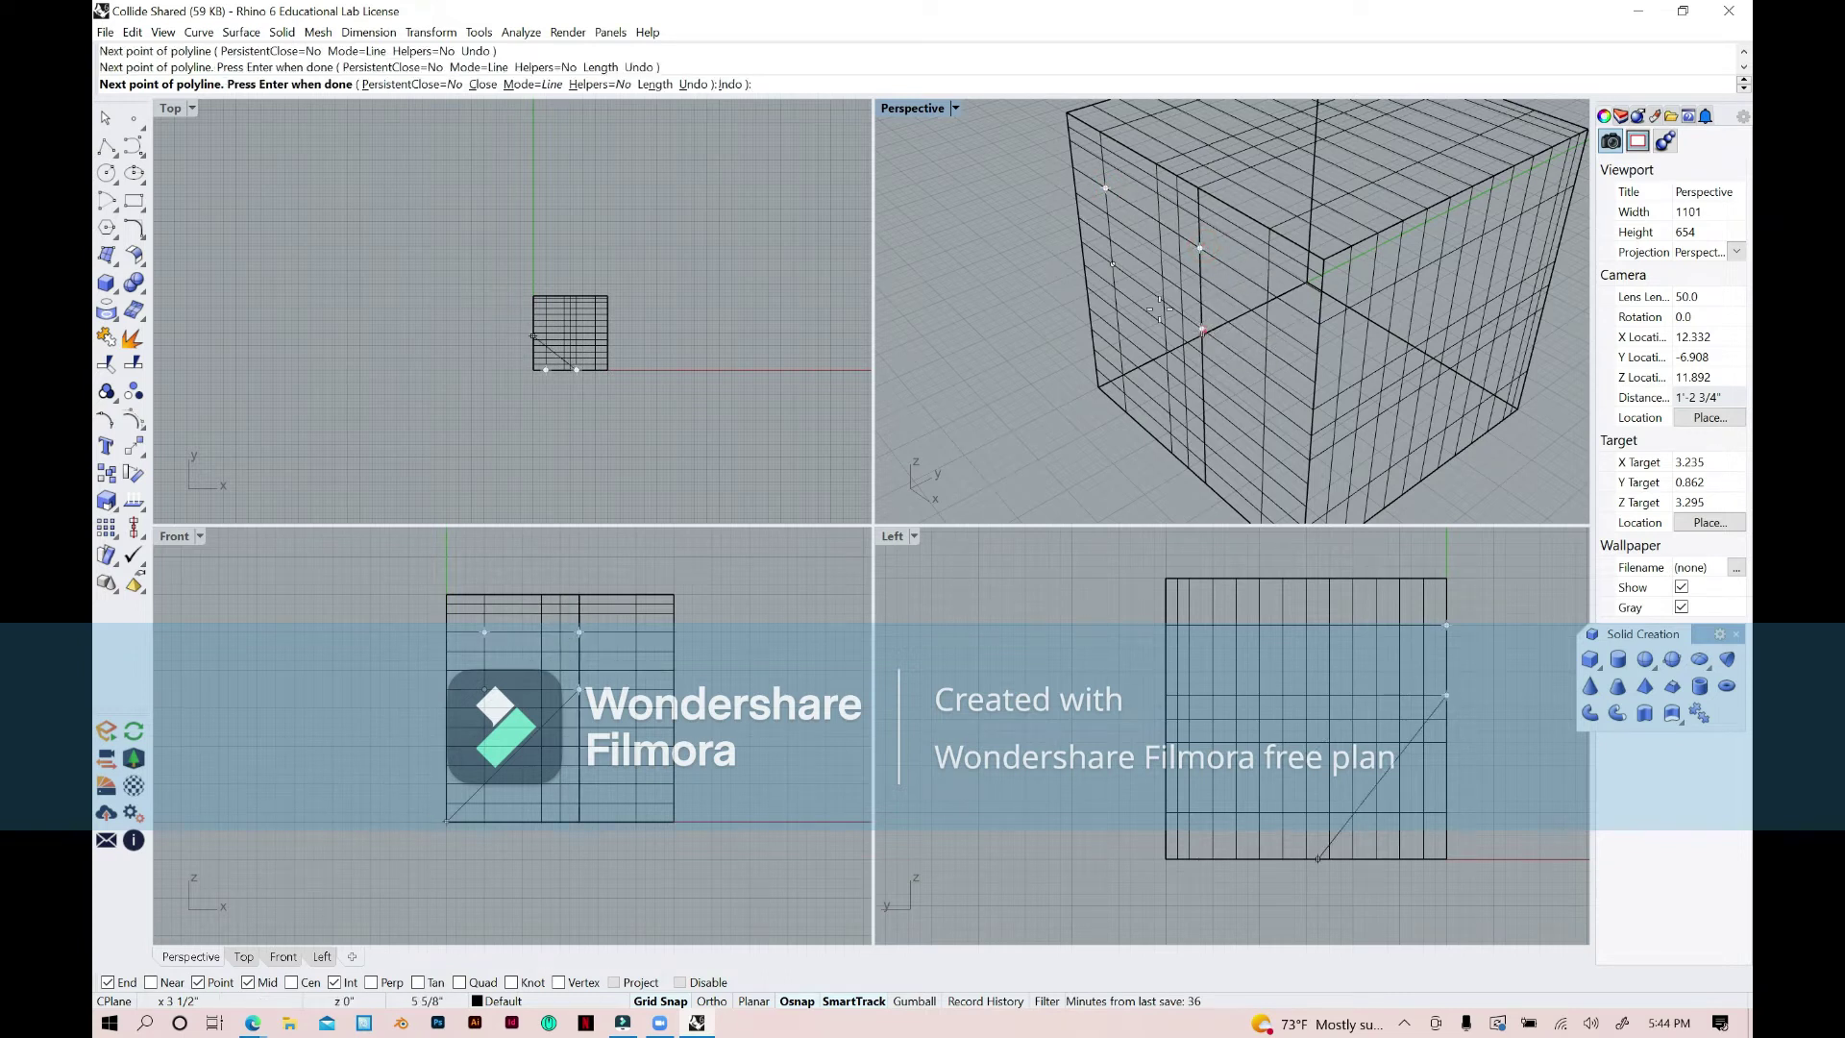
click(1112, 264)
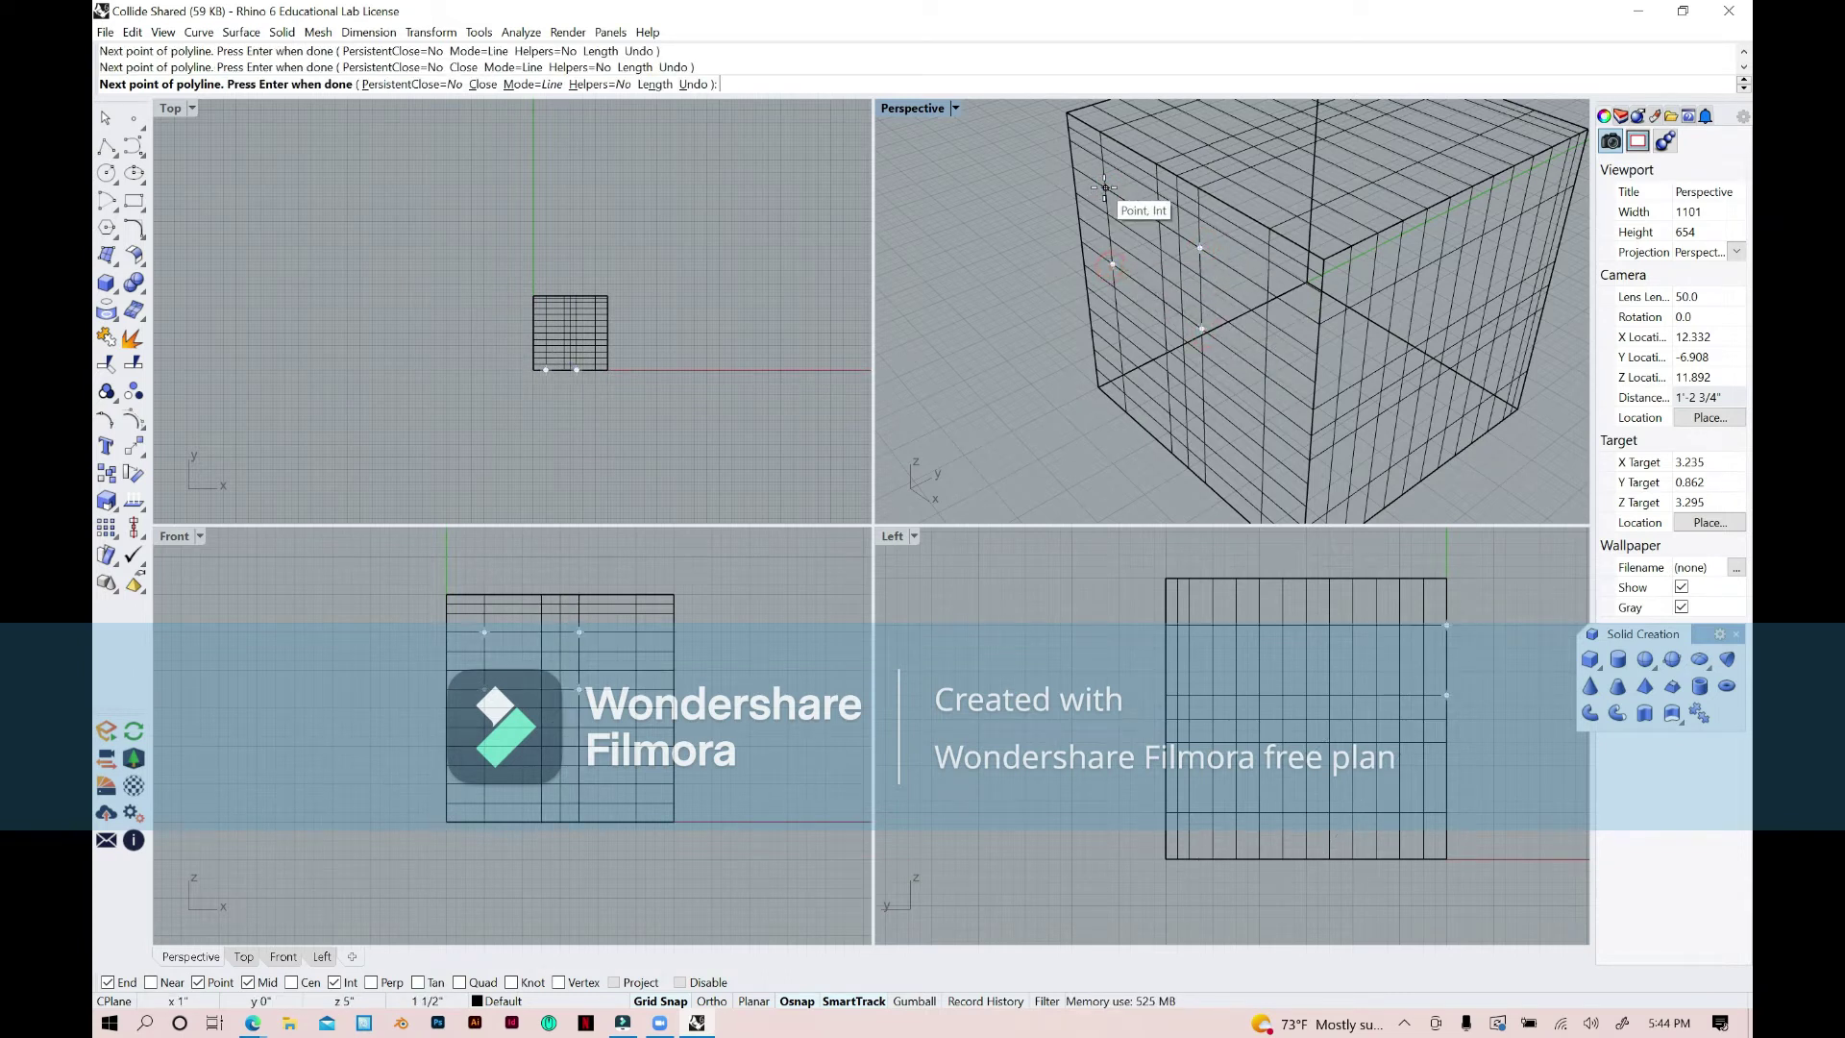
key(Return)
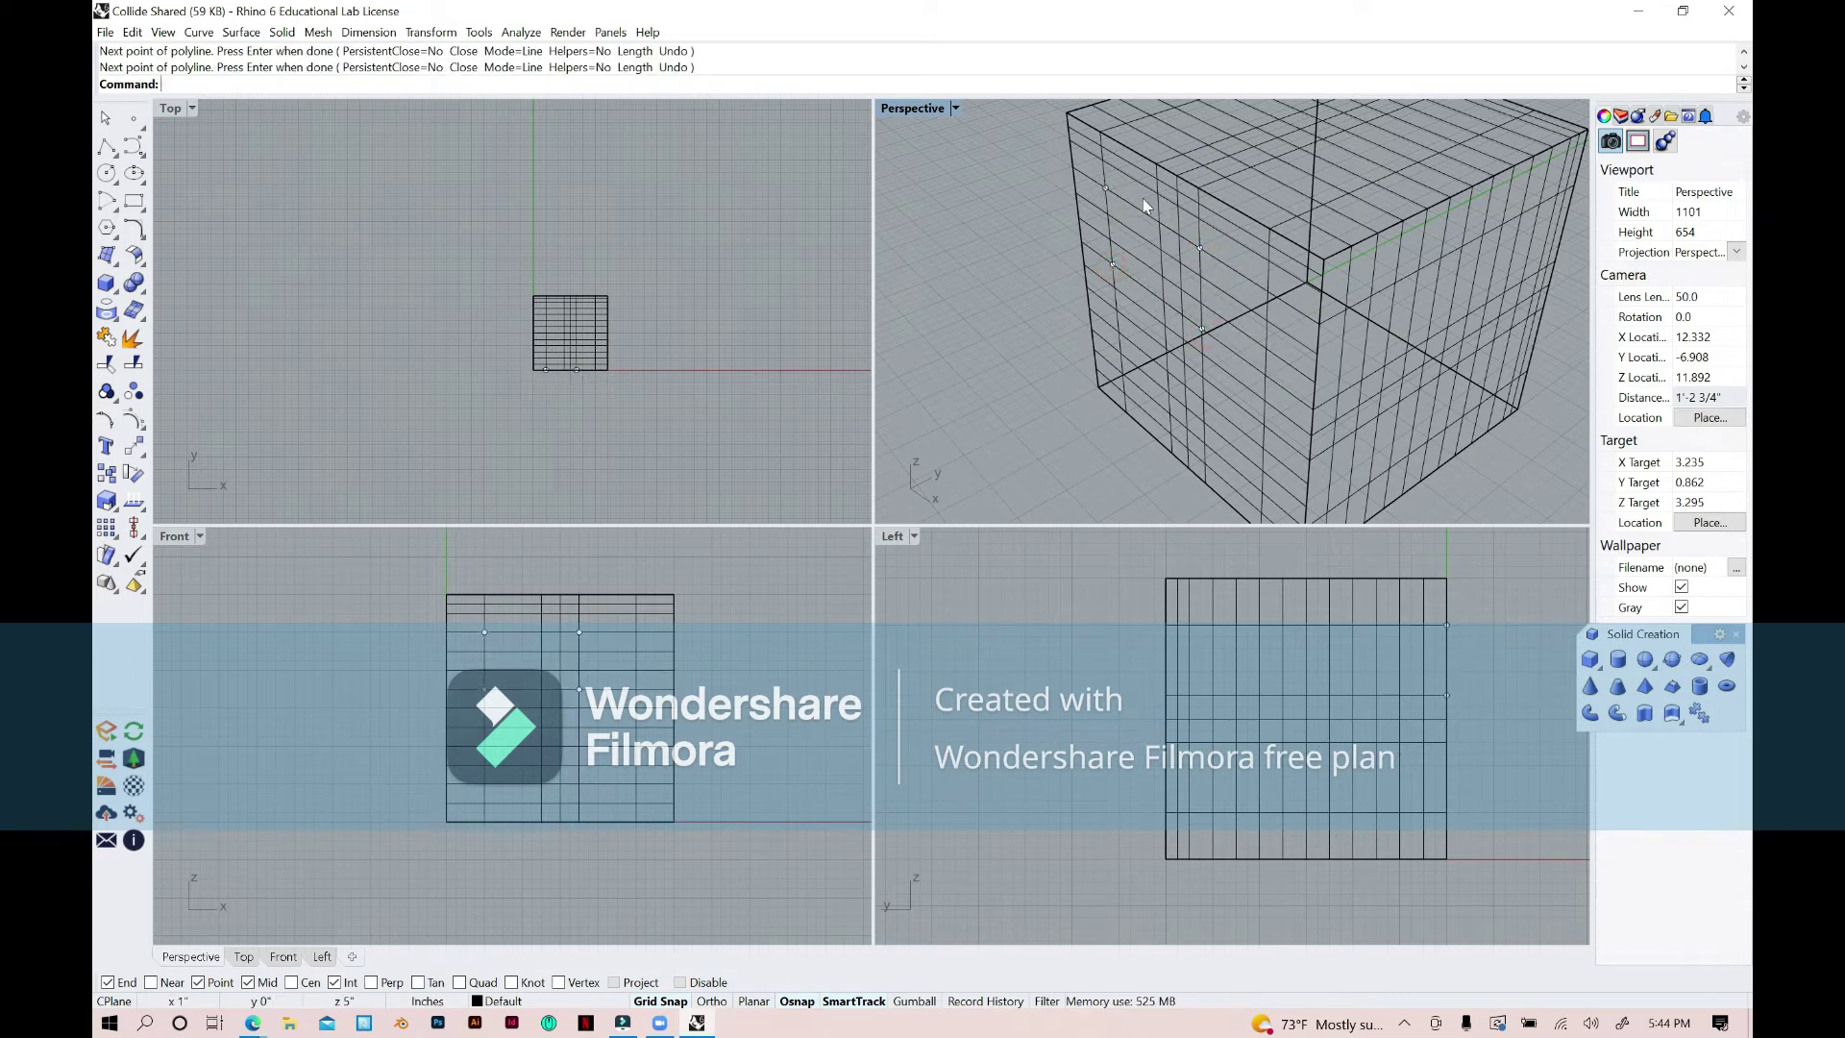
click(107, 148)
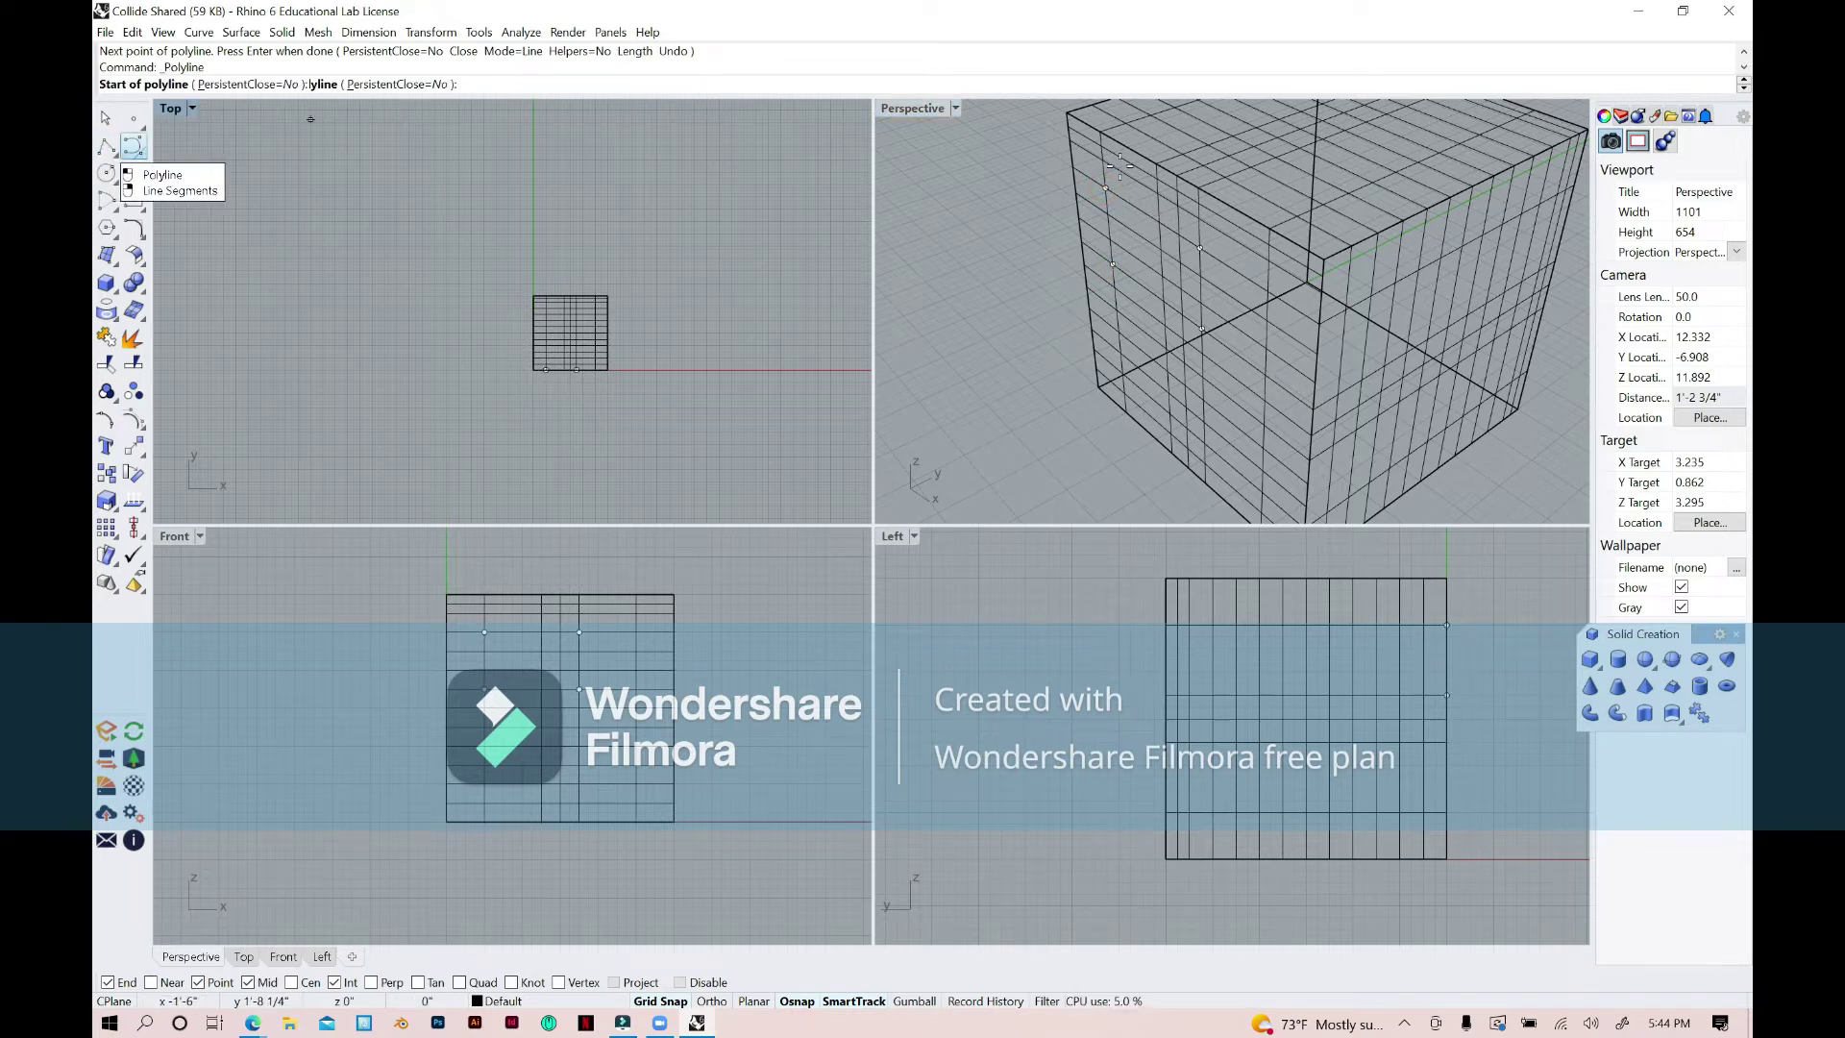
click(1395, 283)
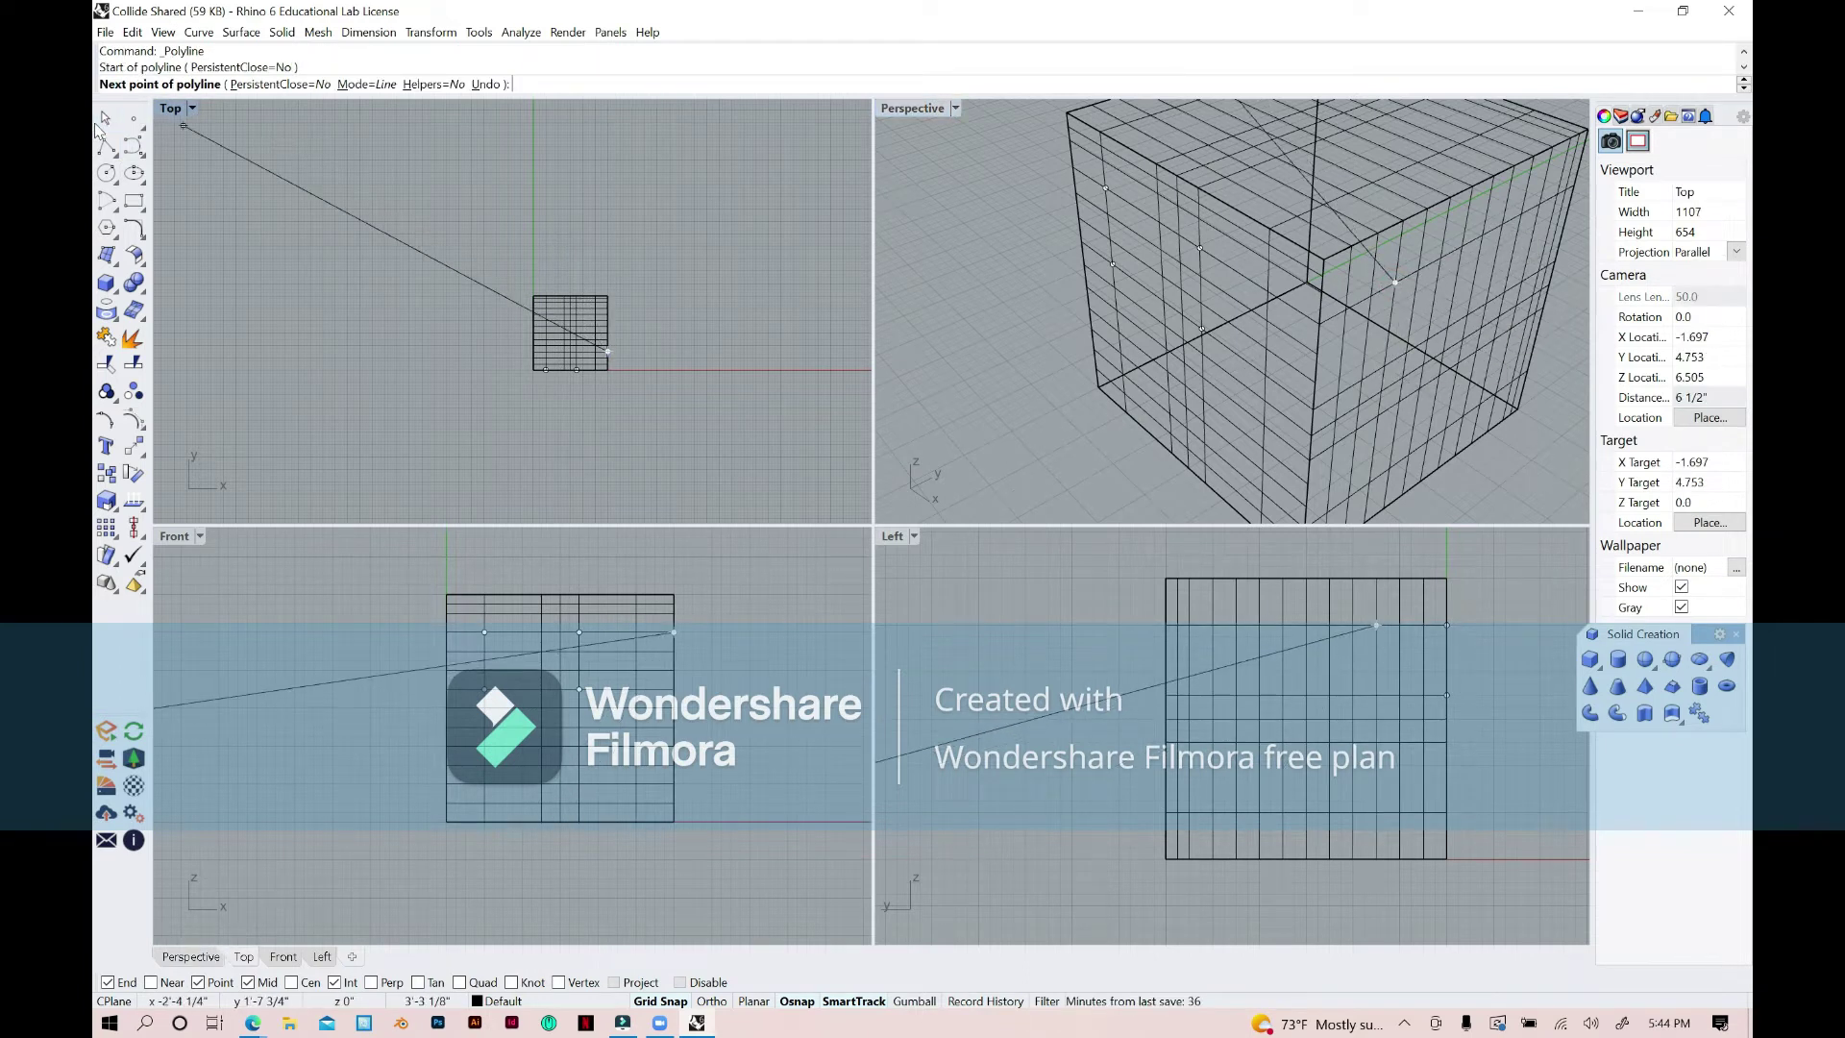
key(Escape)
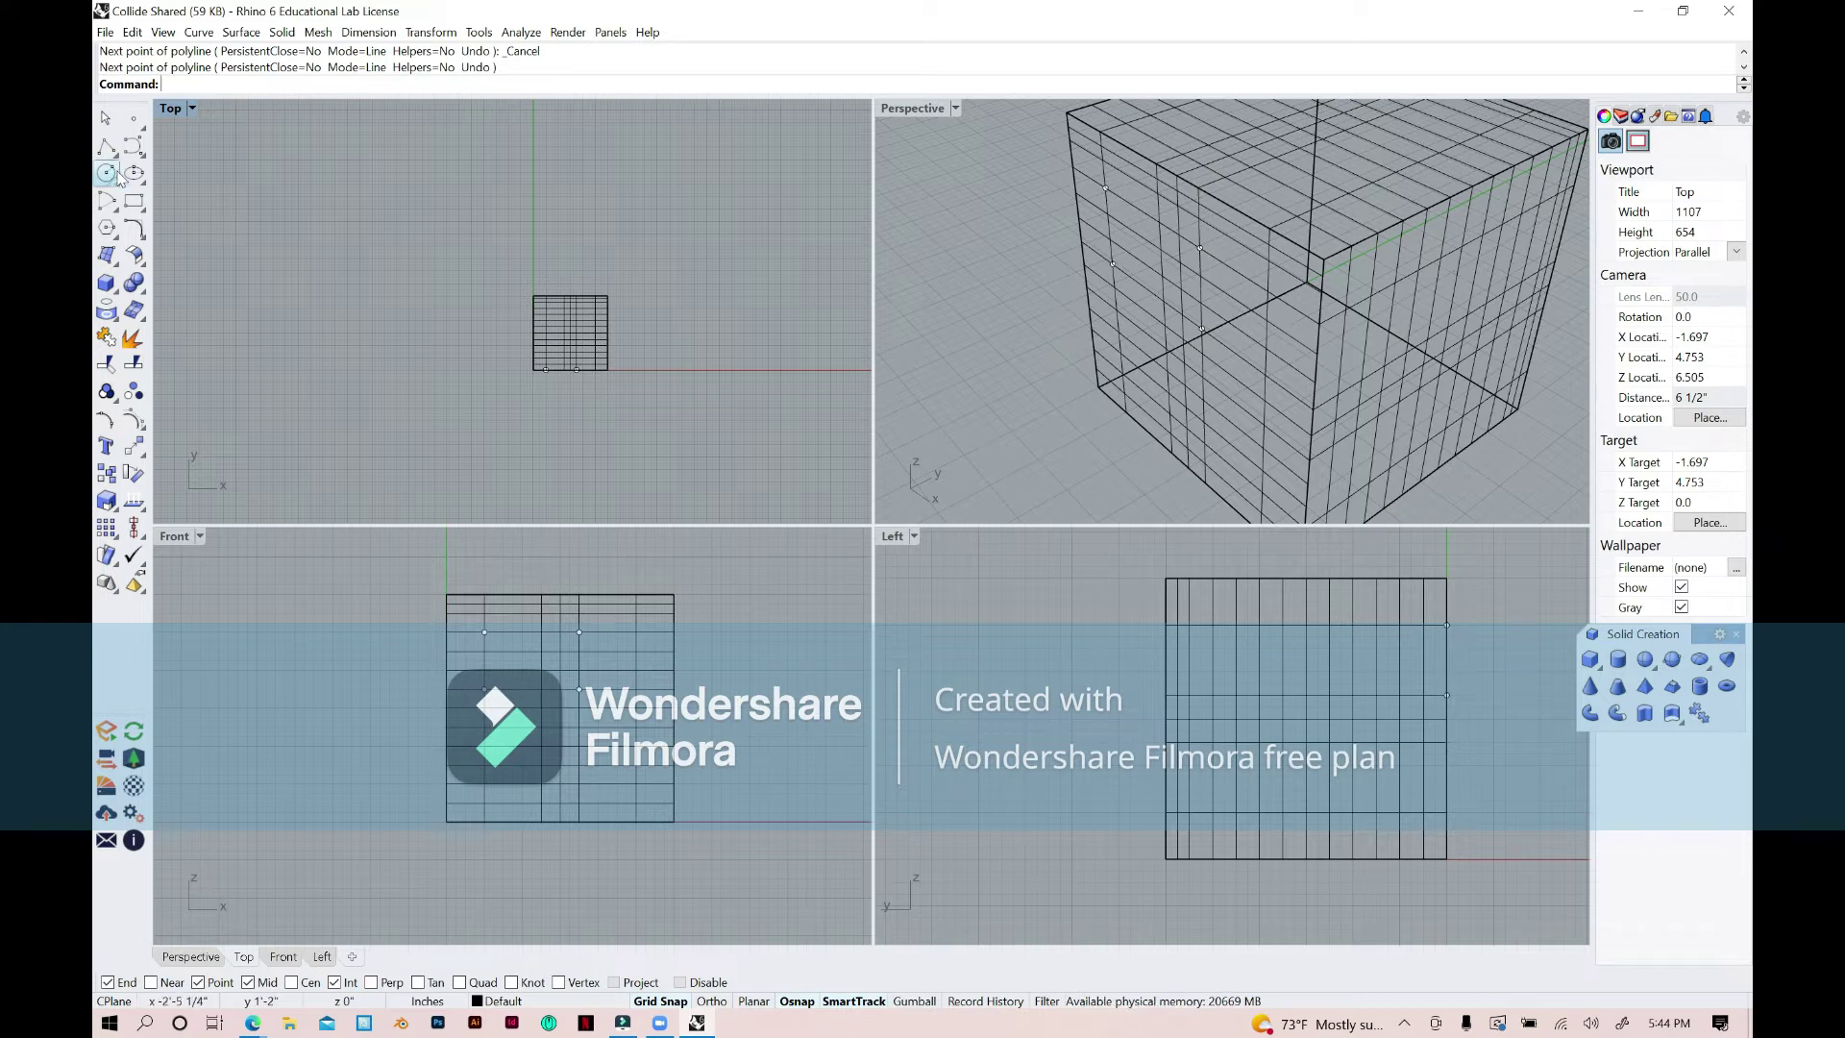
click(107, 119)
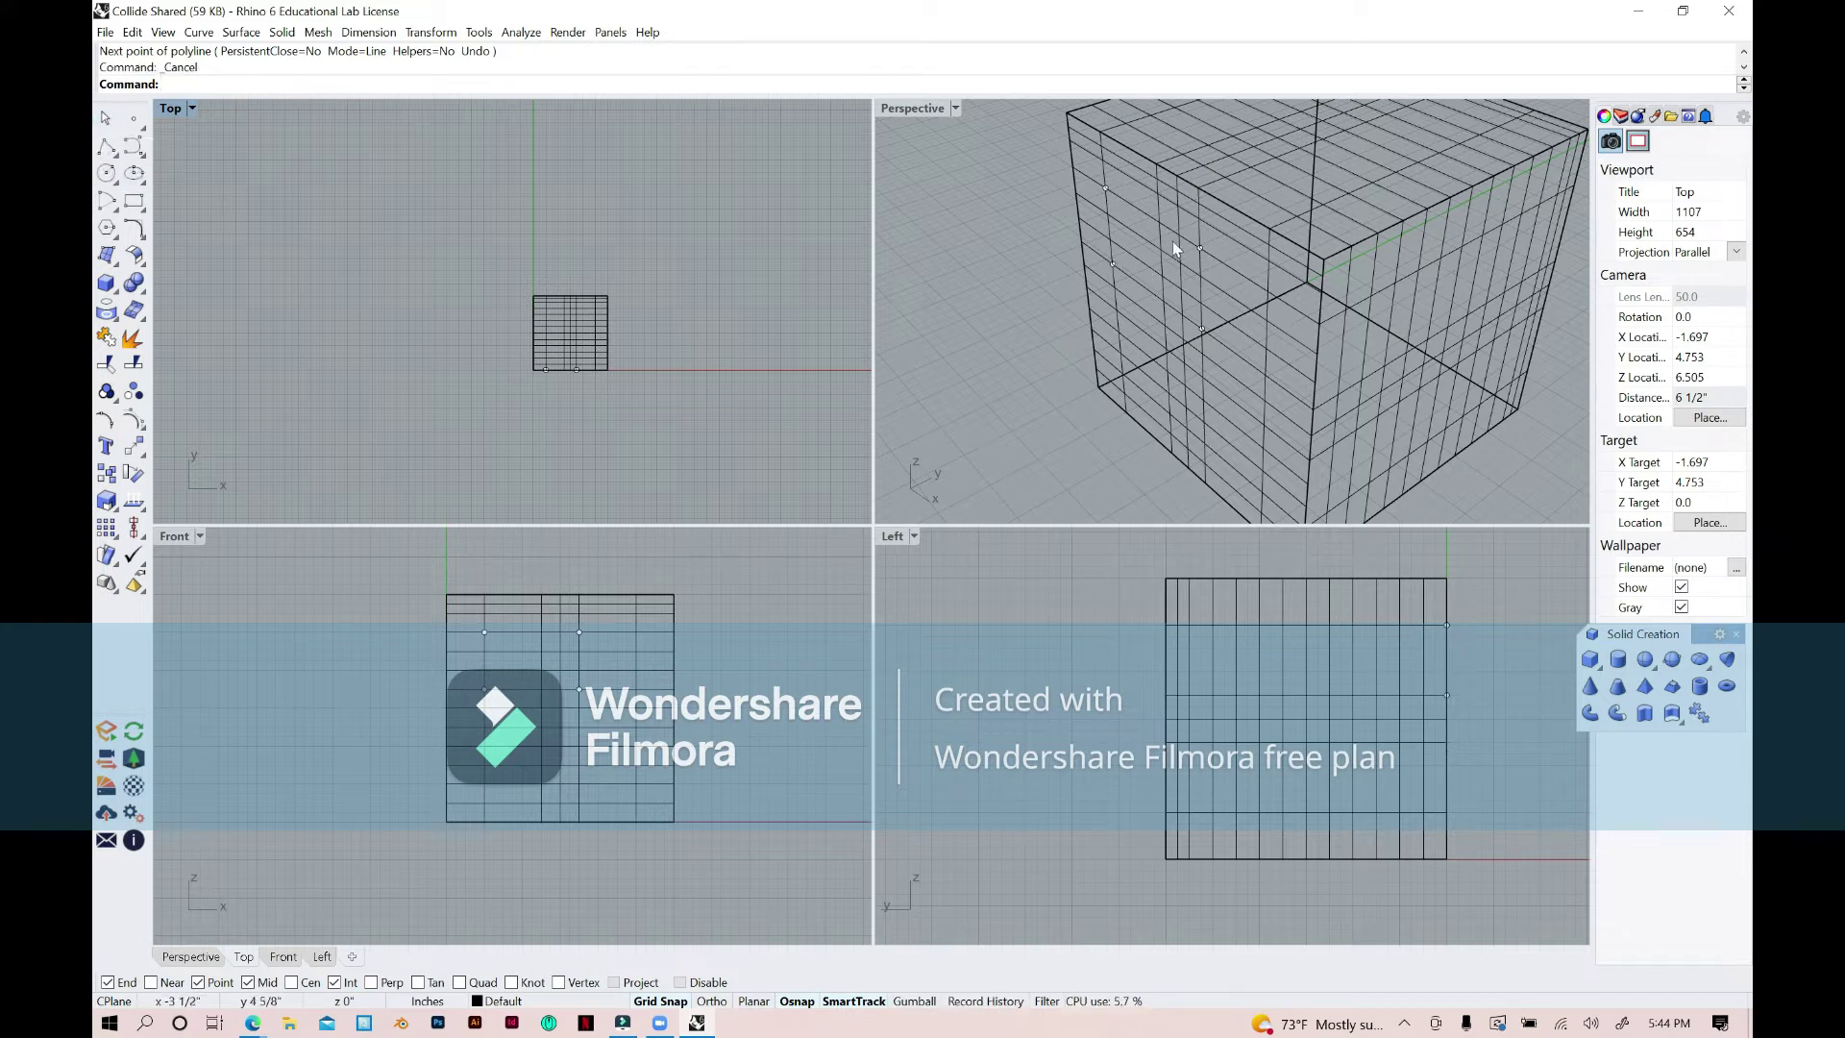
Extrude the closed rectangular curve on the front face as a solid, 3" into the cube.
click(1144, 216)
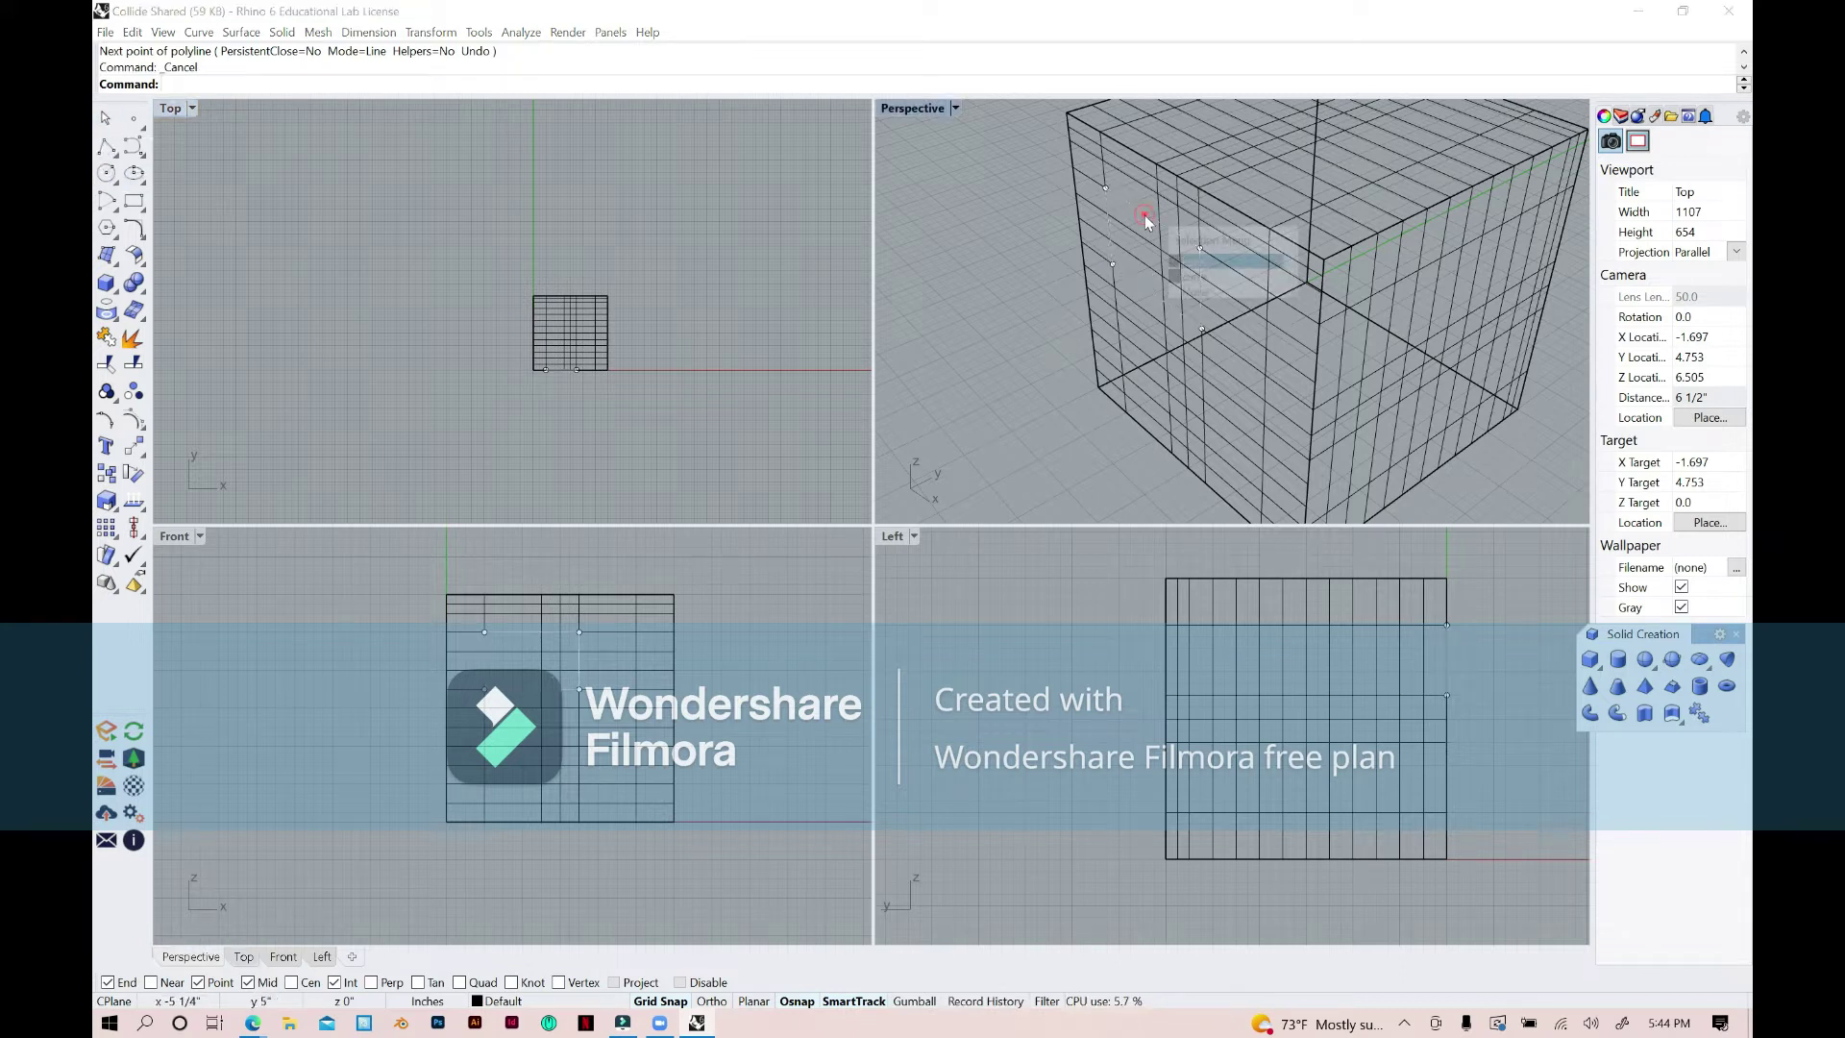
click(1192, 262)
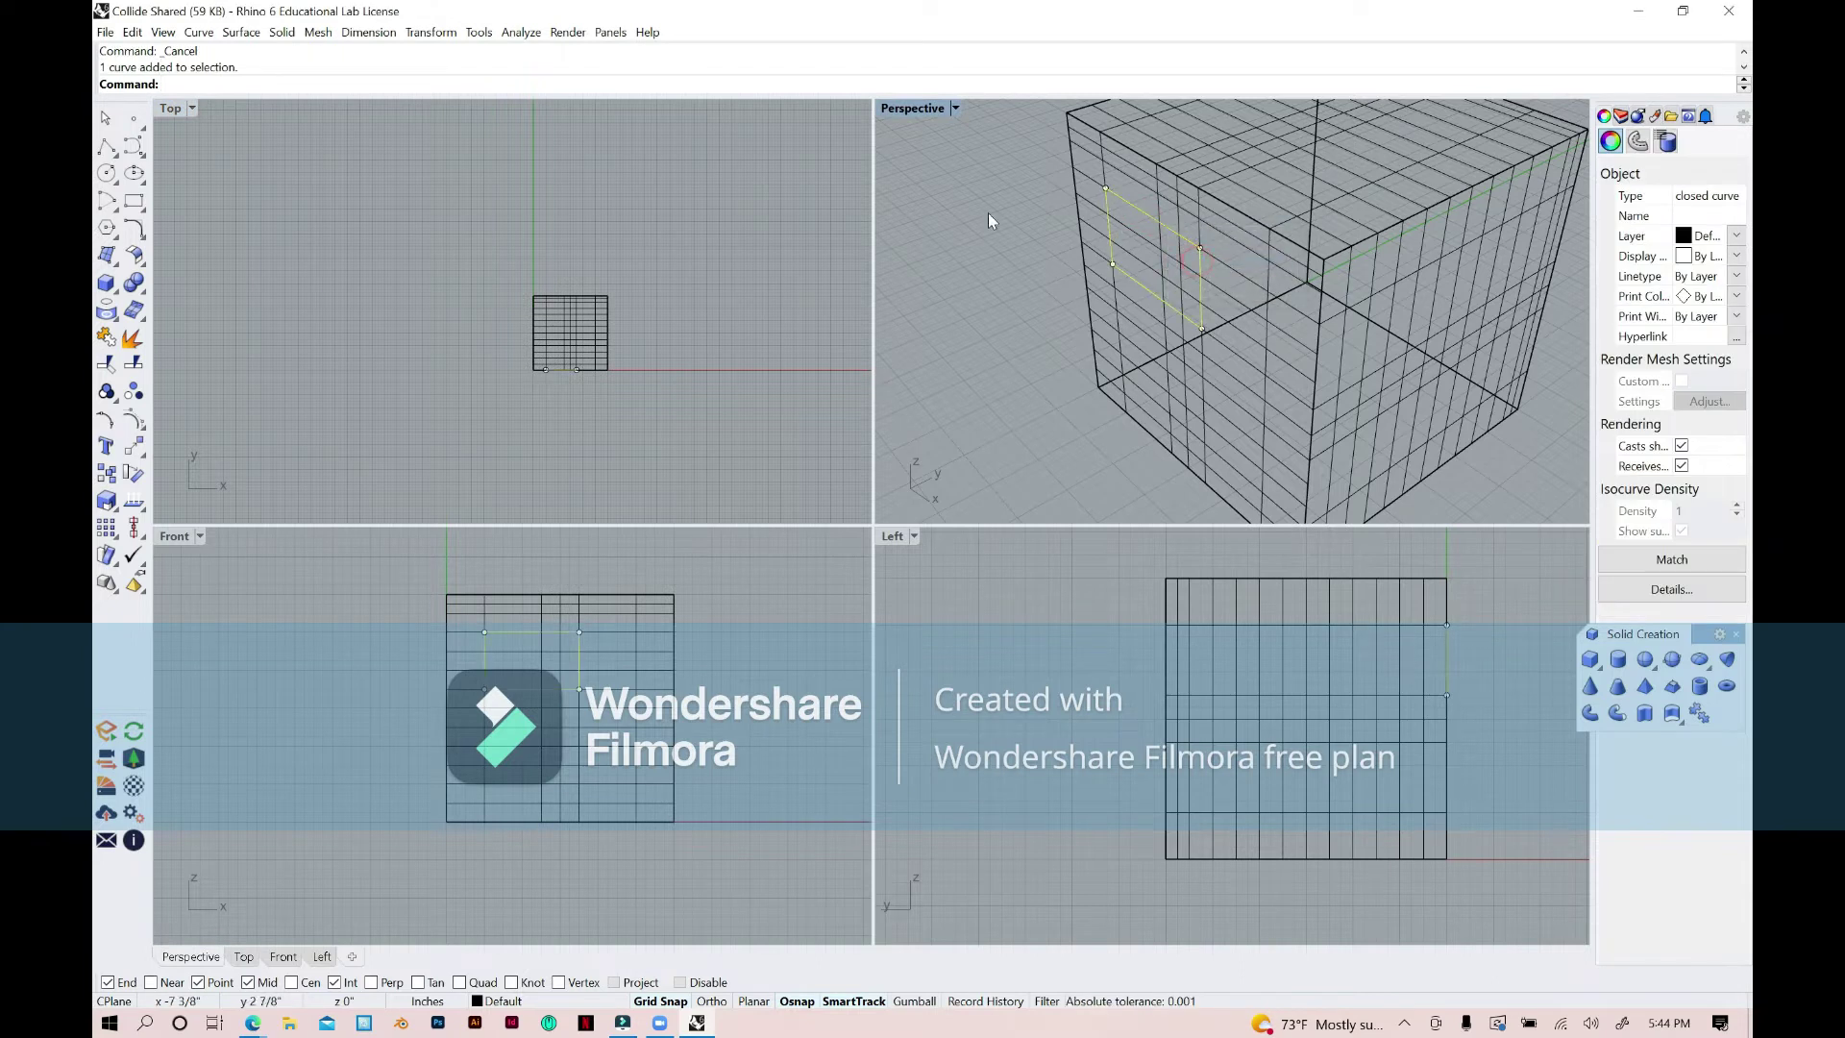
click(115, 293)
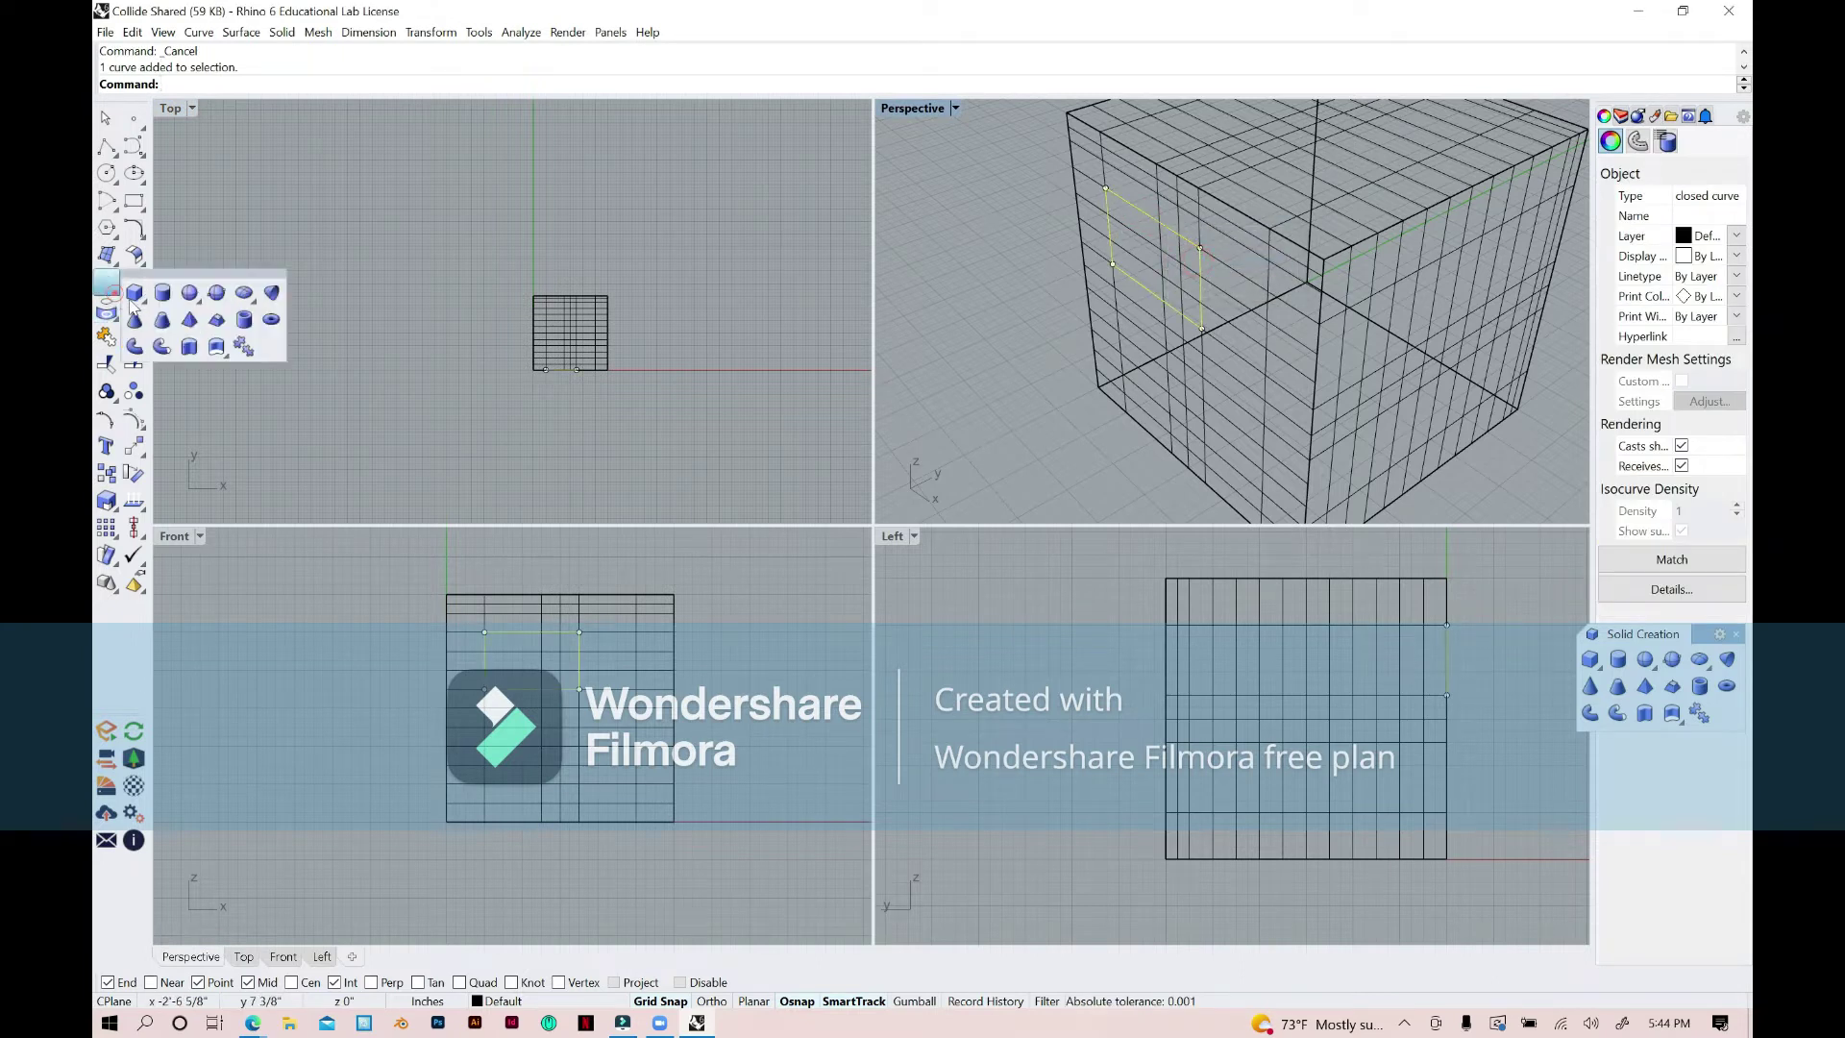
click(188, 348)
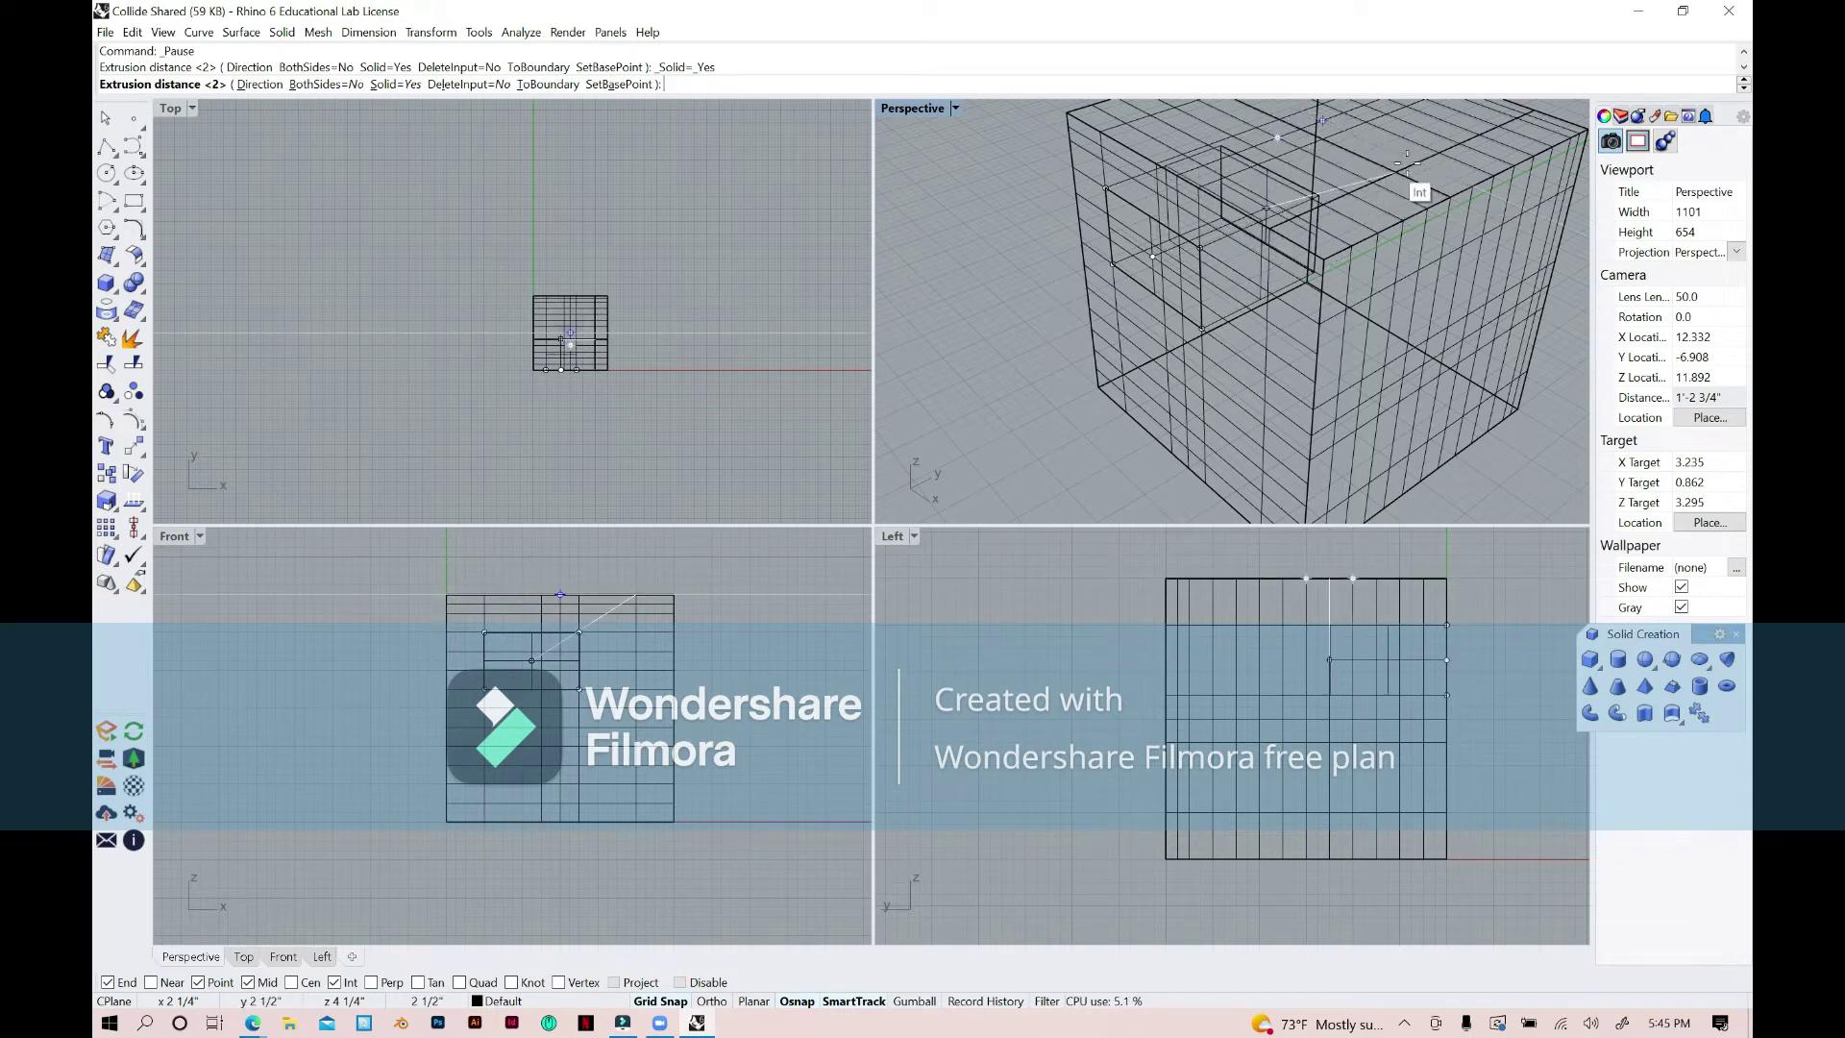
click(1322, 121)
middle_click(1344, 310)
scroll(1328, 348, down, 2)
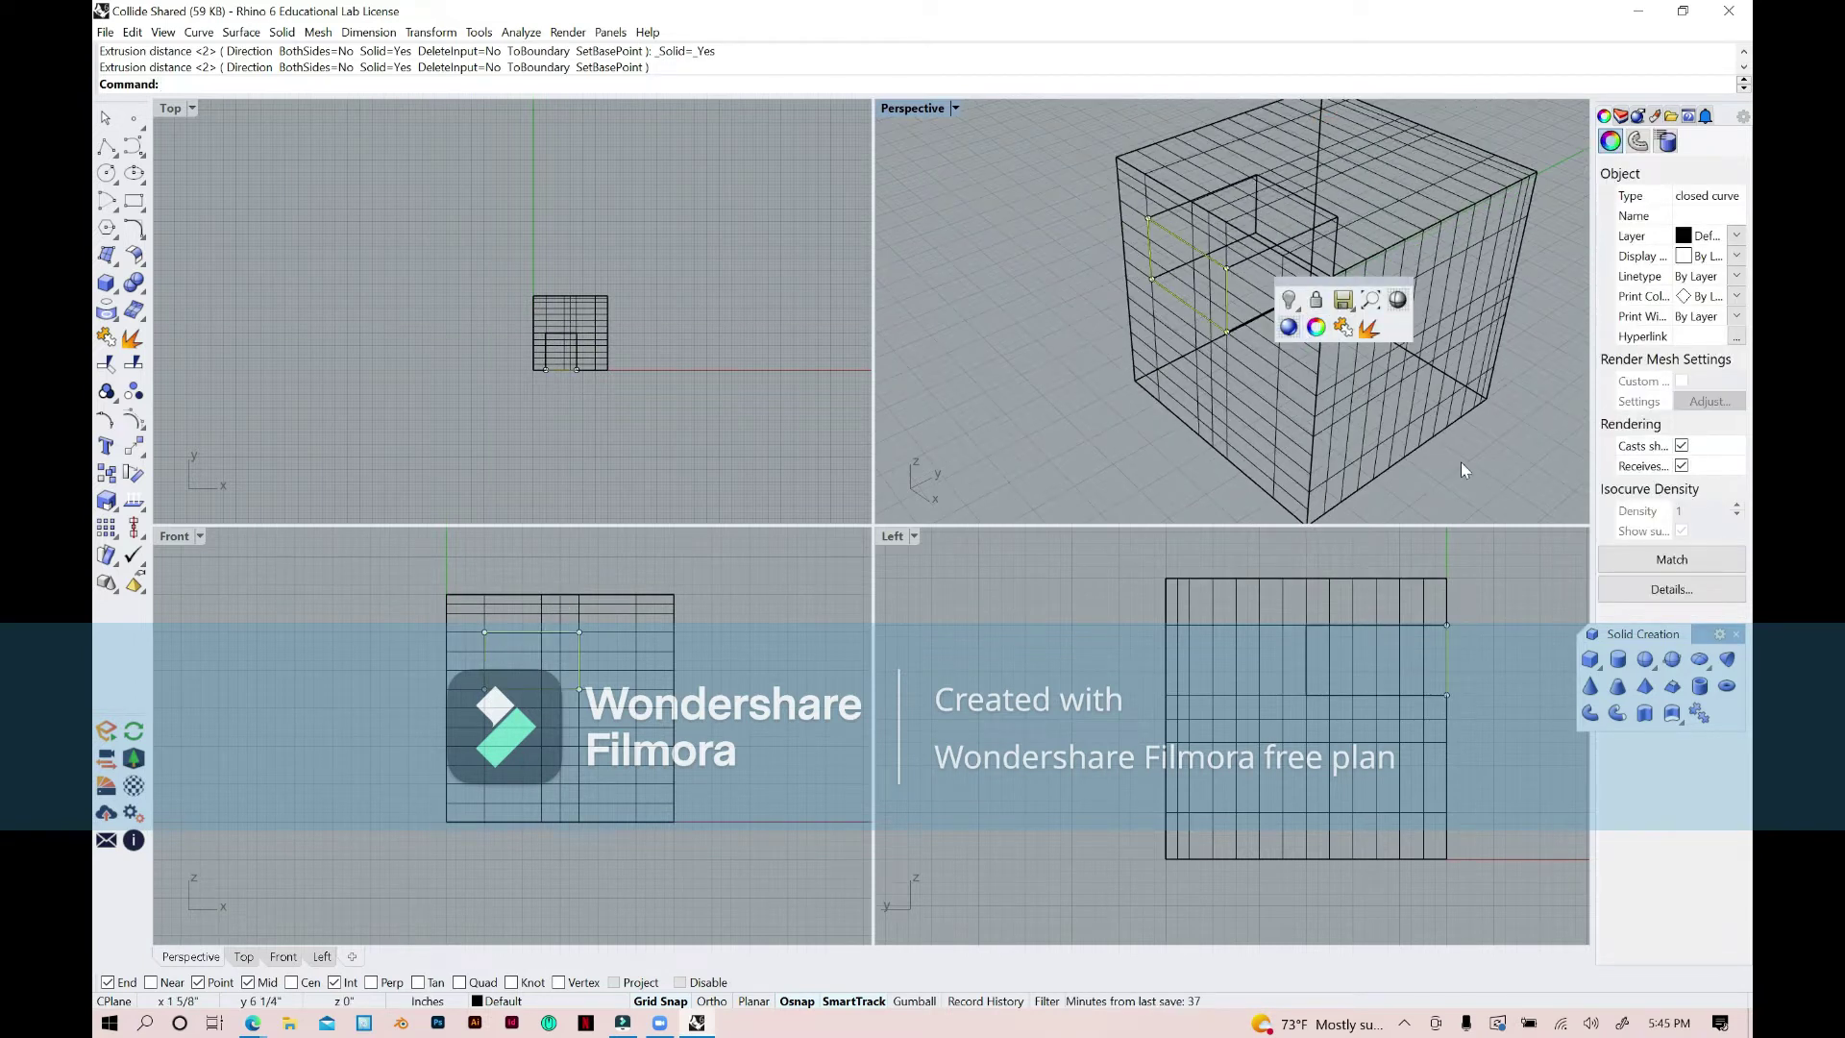
Copy the extruded box 6" straight out in front of the cube, using its lower front corner as the base point.
click(1482, 469)
right_drag(1482, 469, 1393, 377)
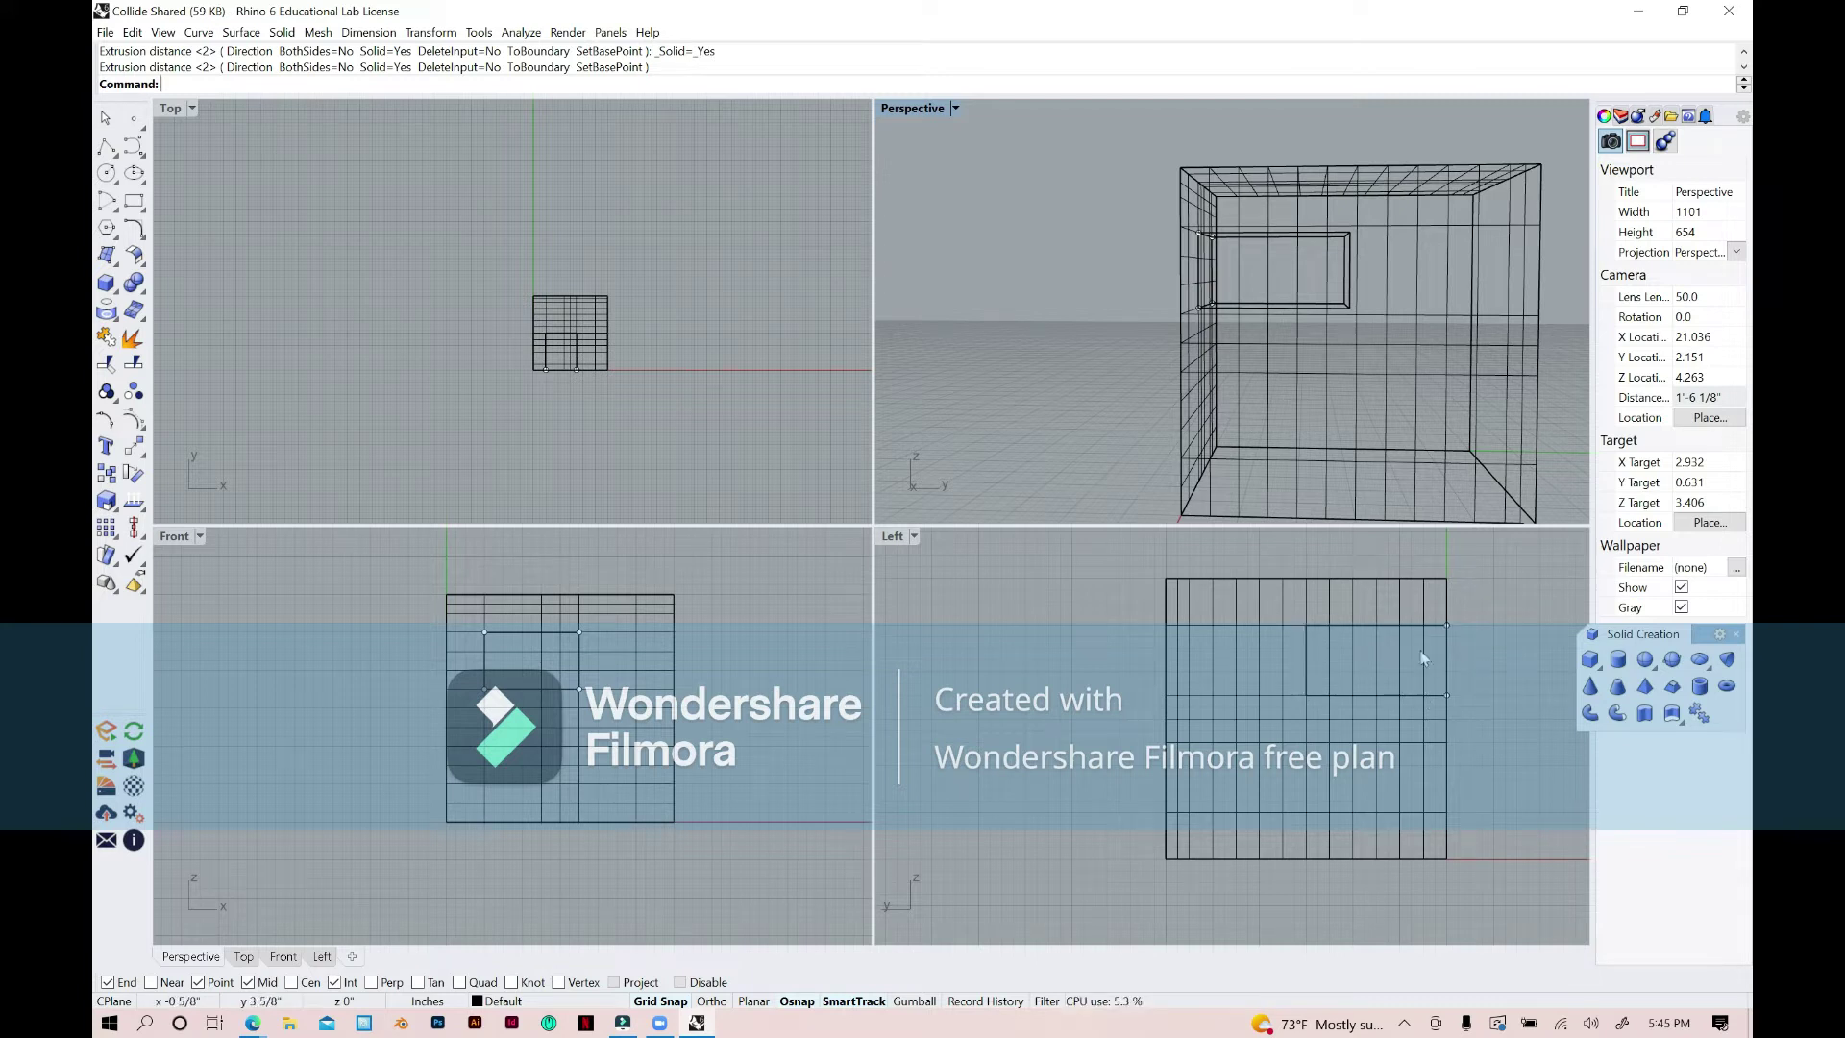
right_drag(1278, 348, 1308, 205)
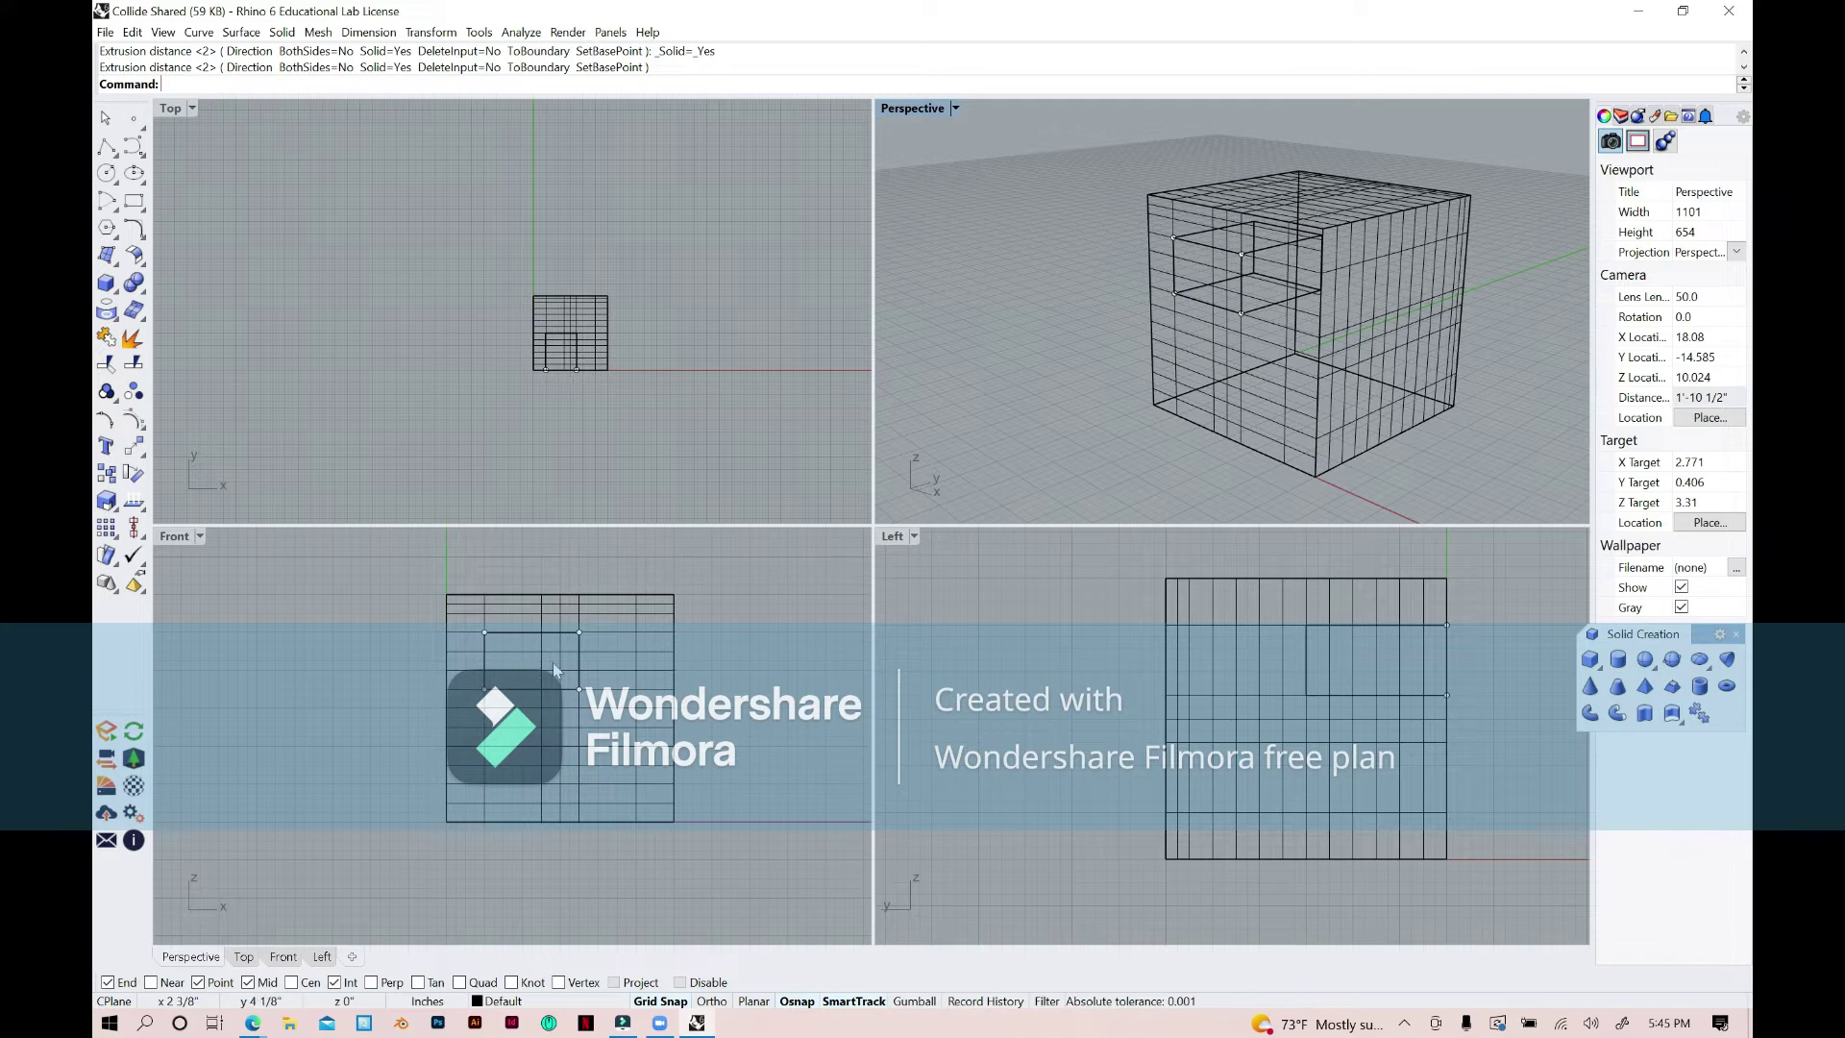
mouse_move(1481, 333)
right_down()
mouse_move(1474, 310)
mouse_move(1490, 317)
right_up()
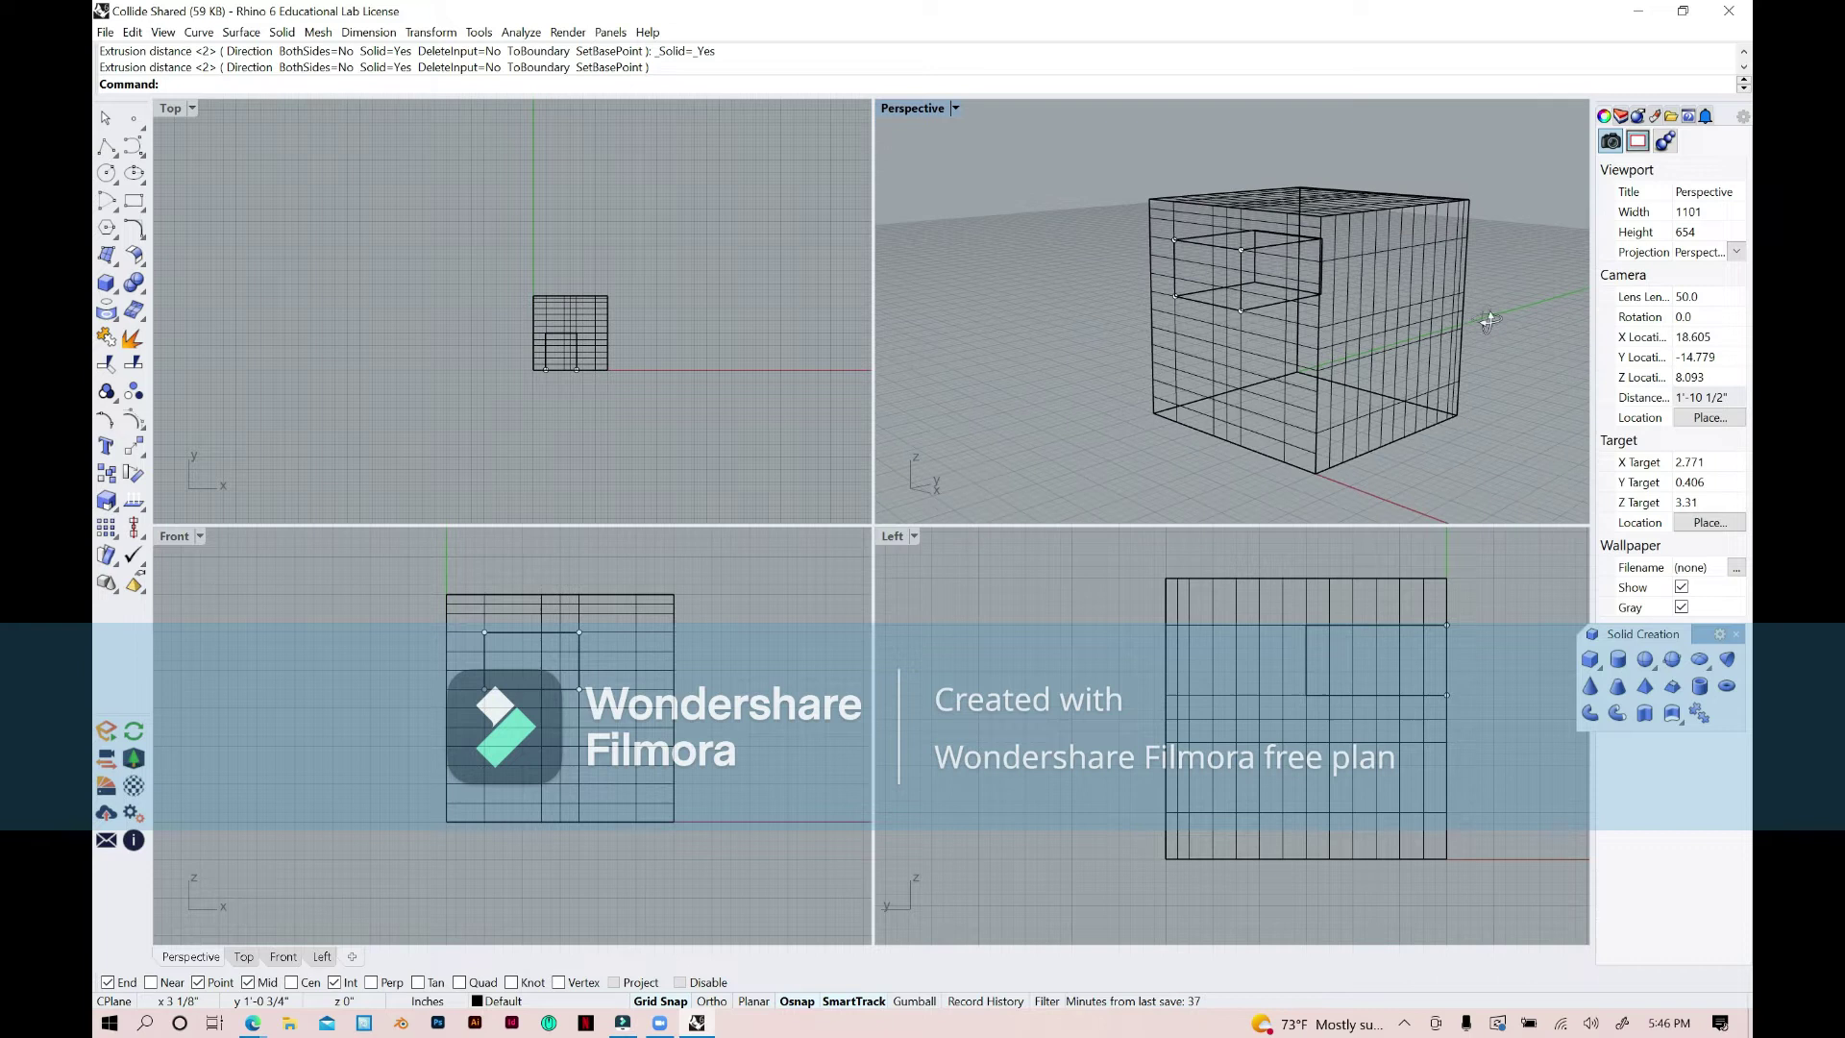
click(1202, 236)
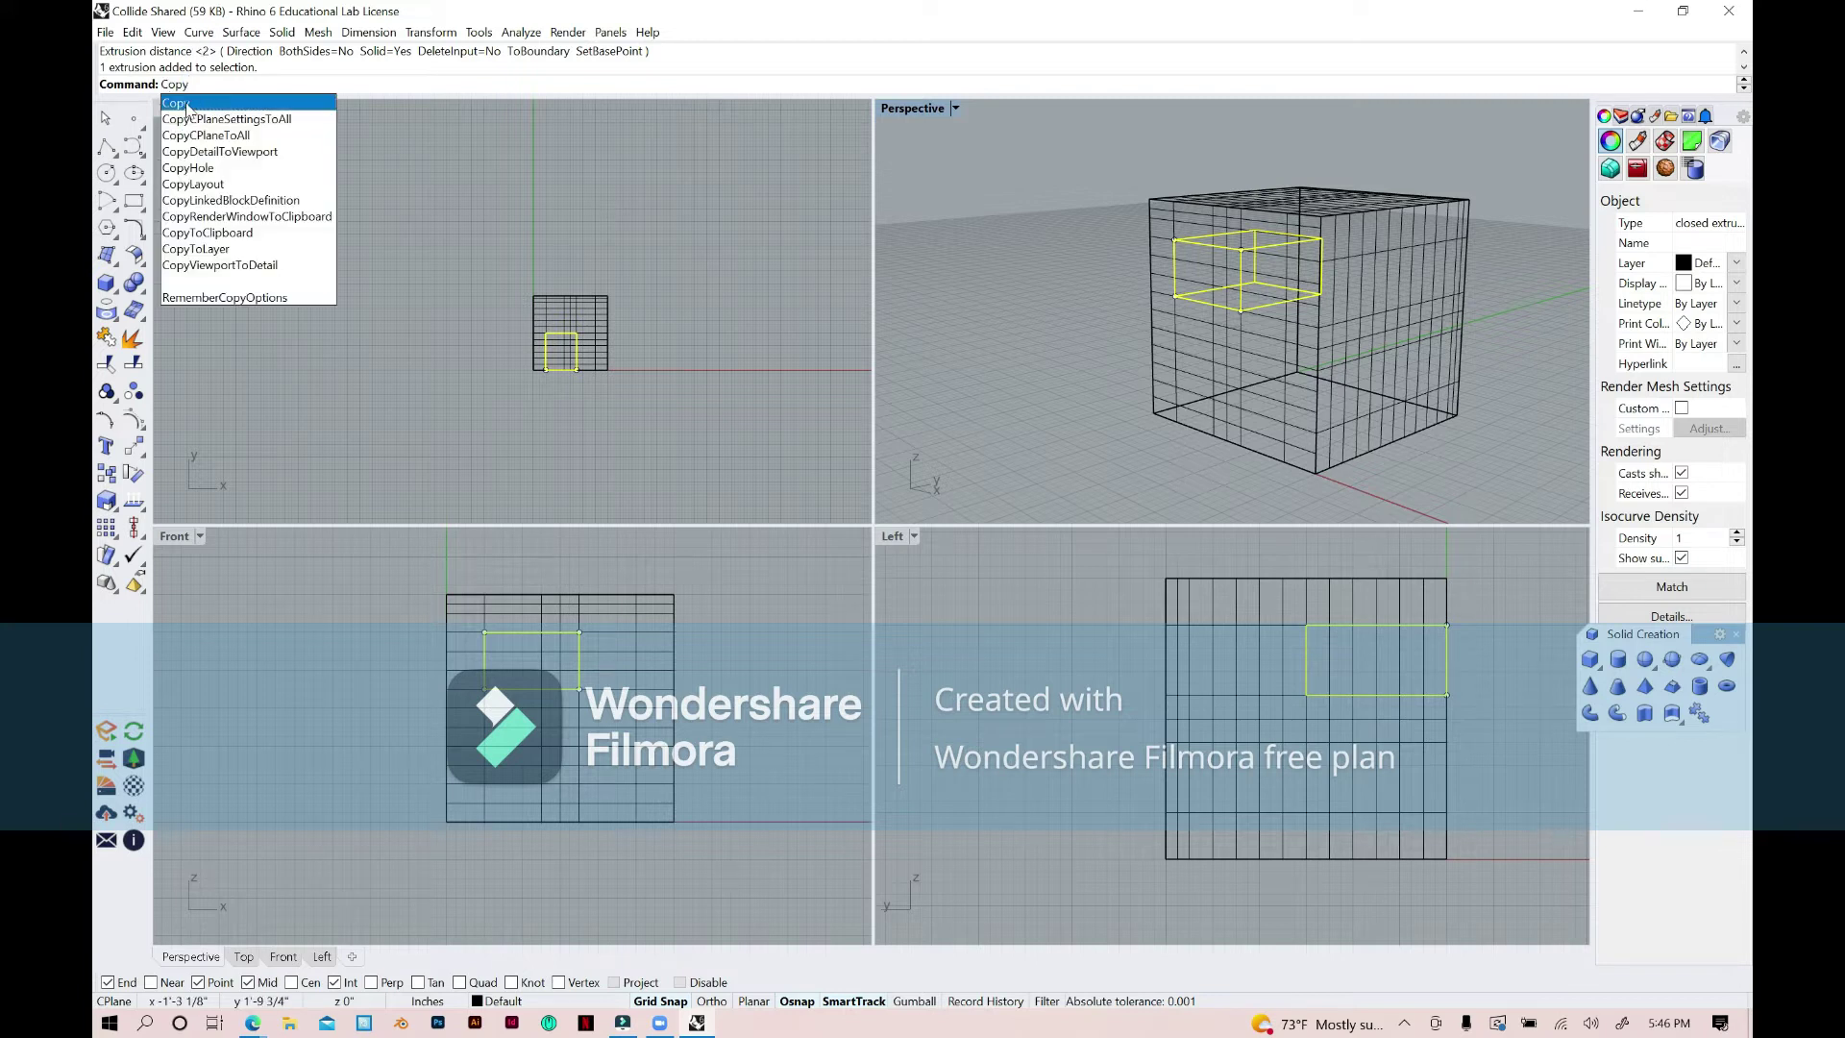
click(187, 104)
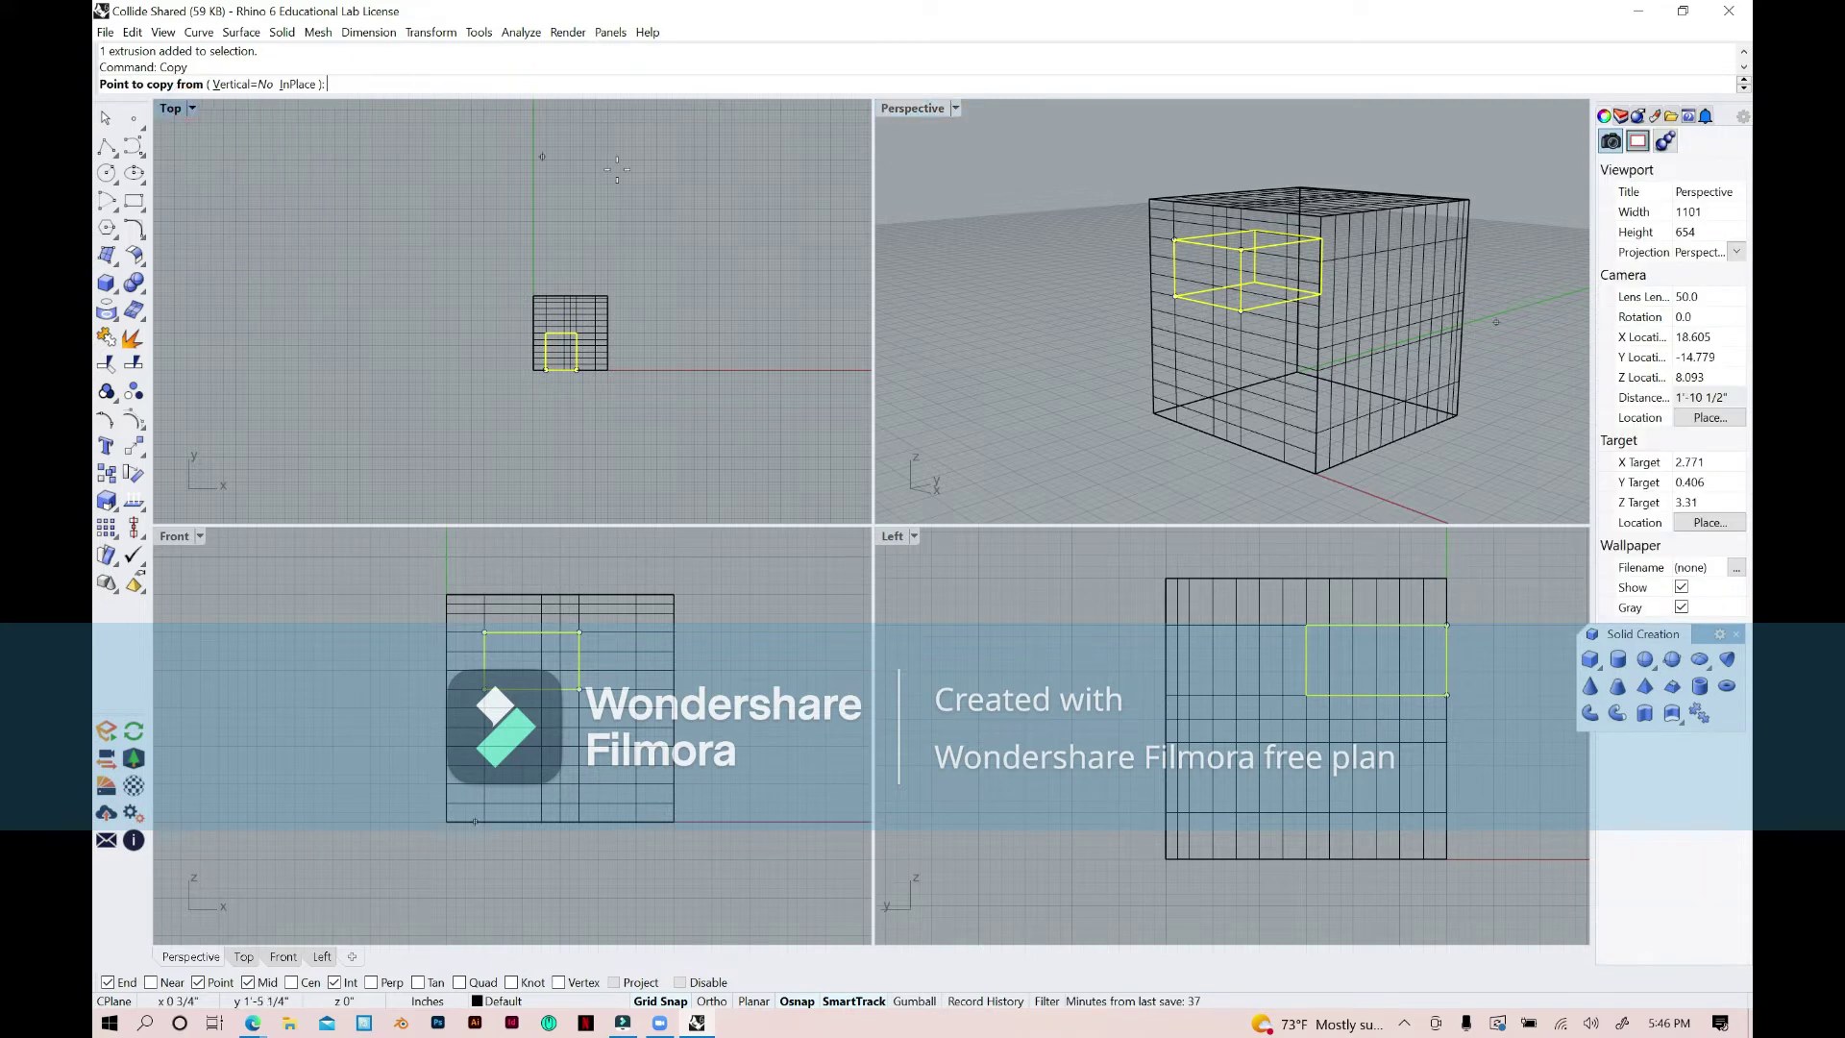
click(1242, 310)
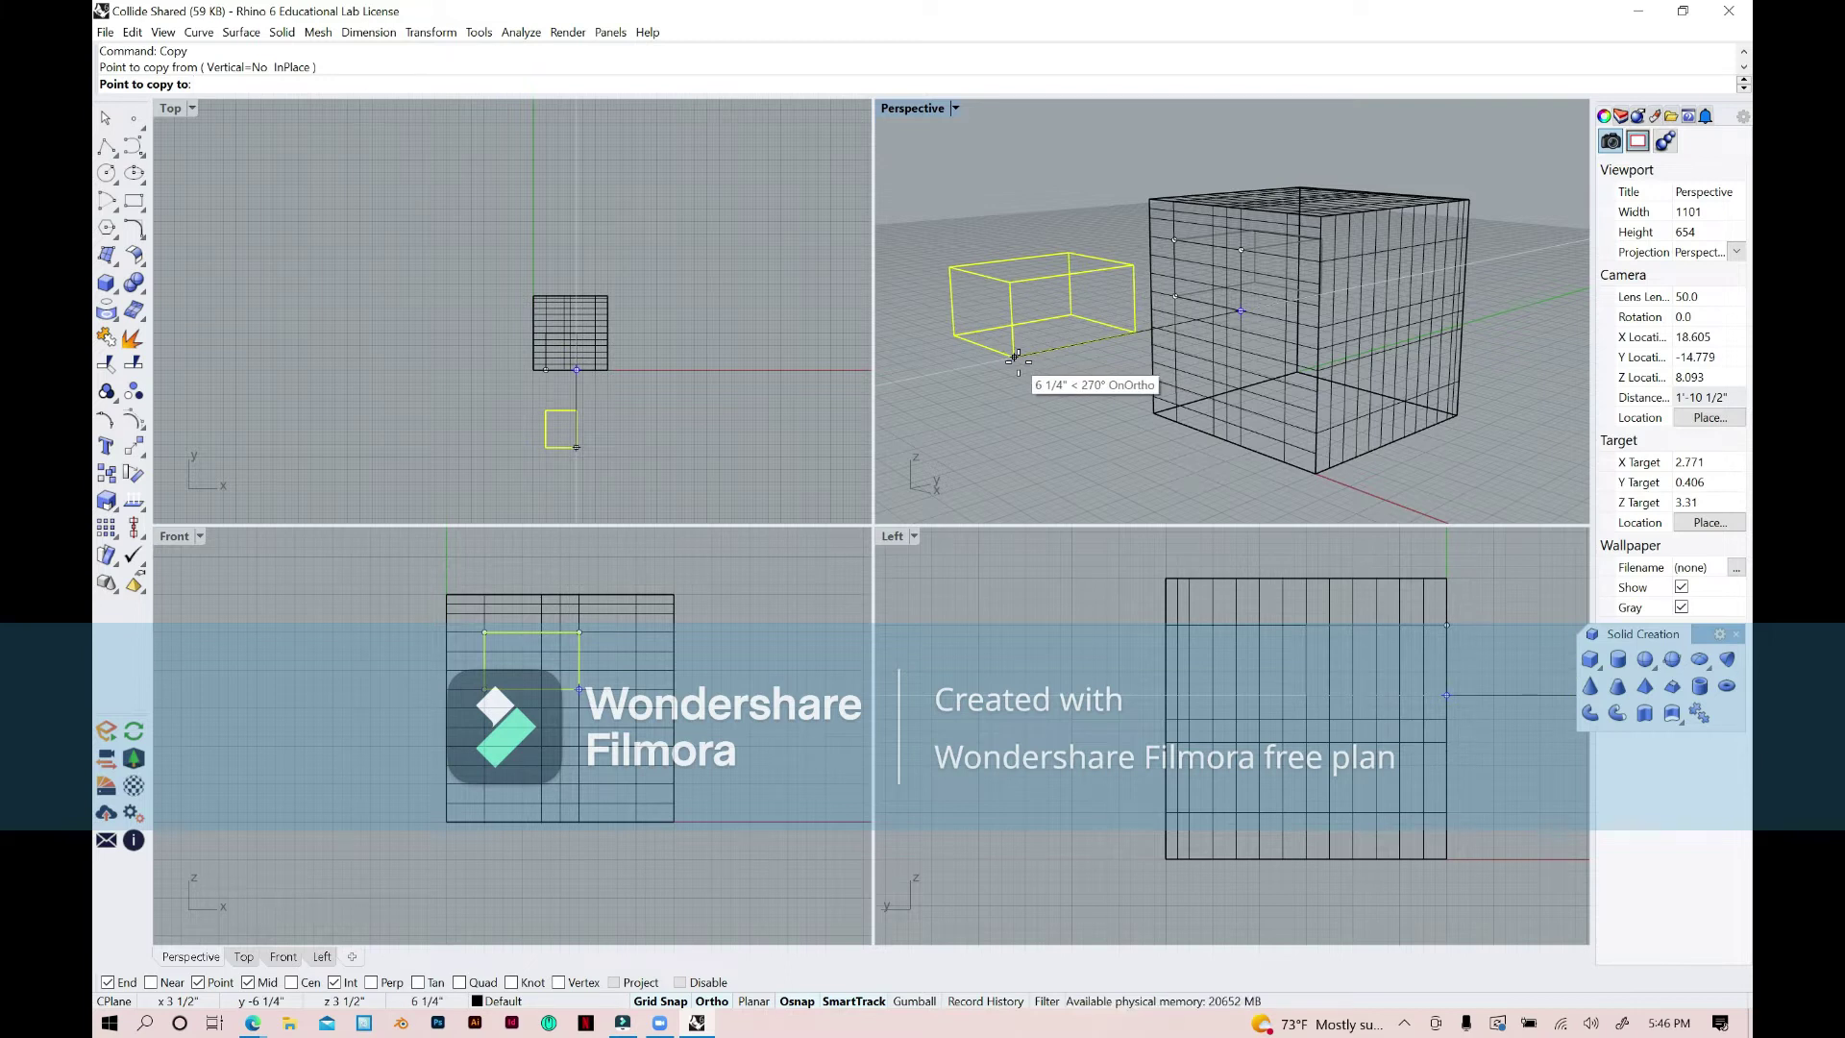
text(")
key(Return)
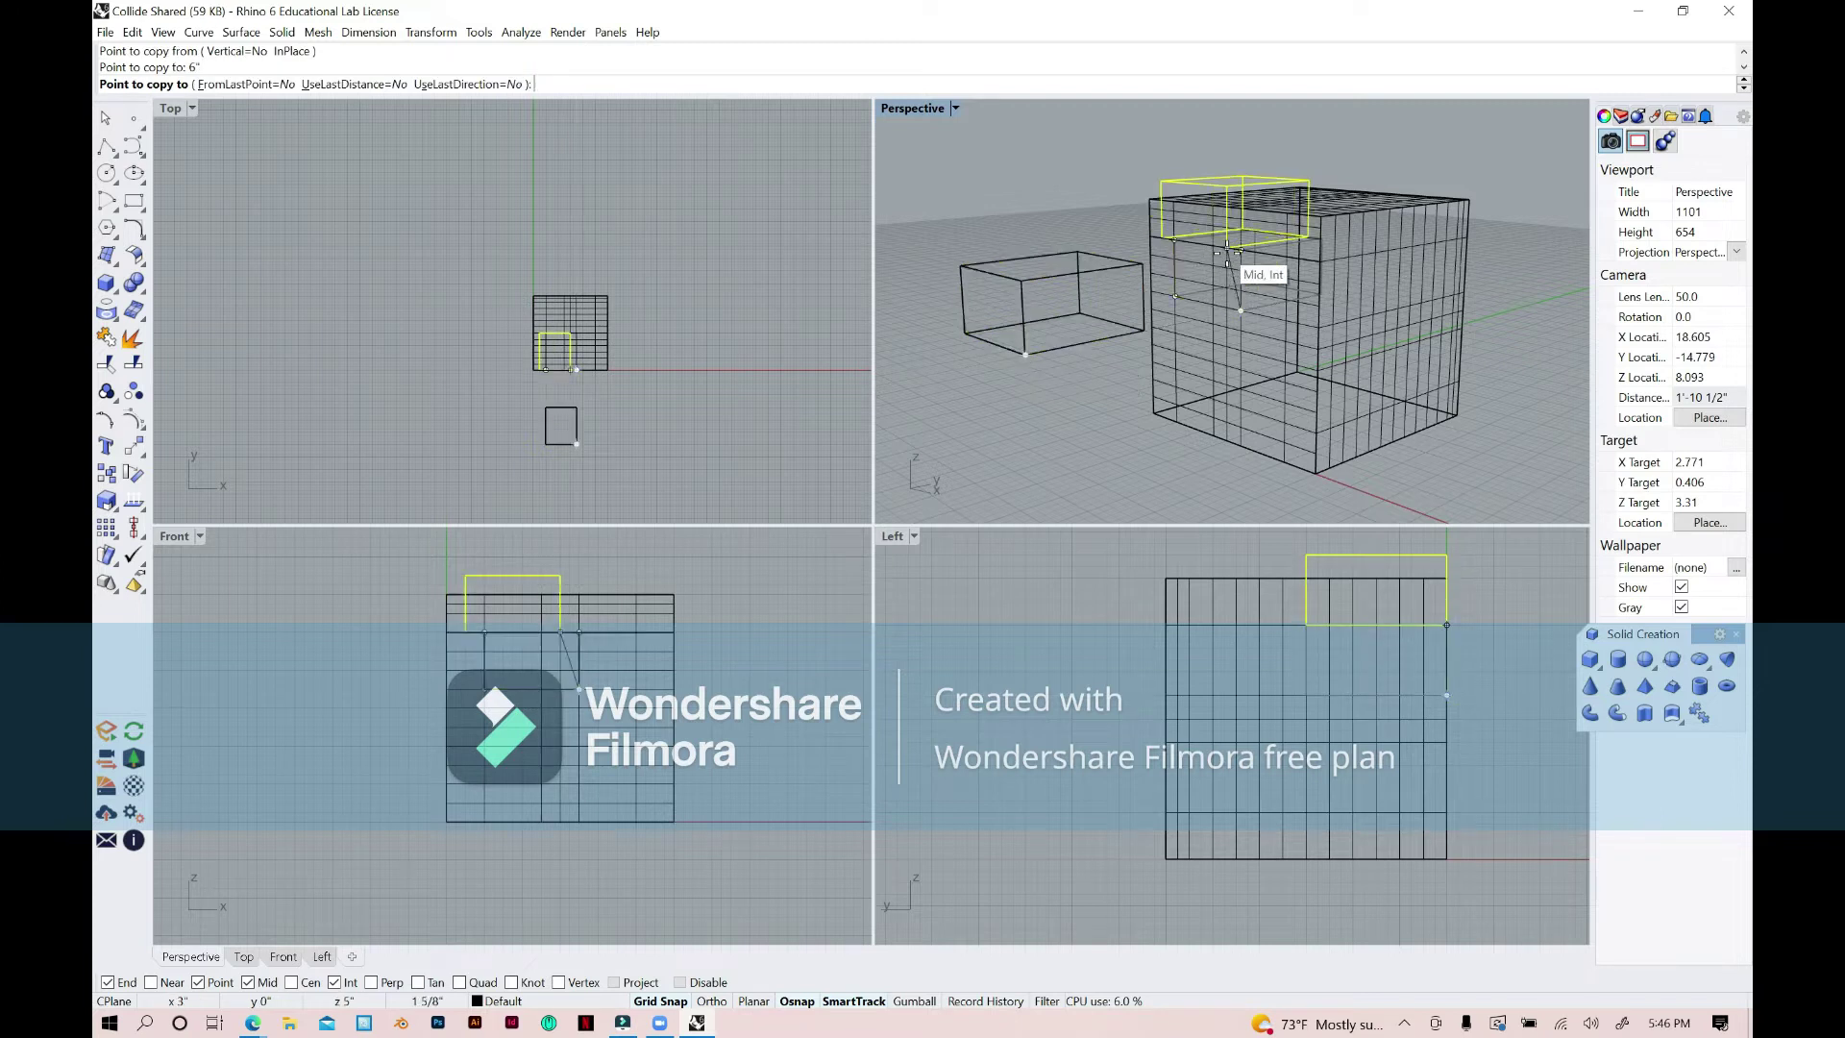
click(1339, 344)
key(Return)
key(Escape)
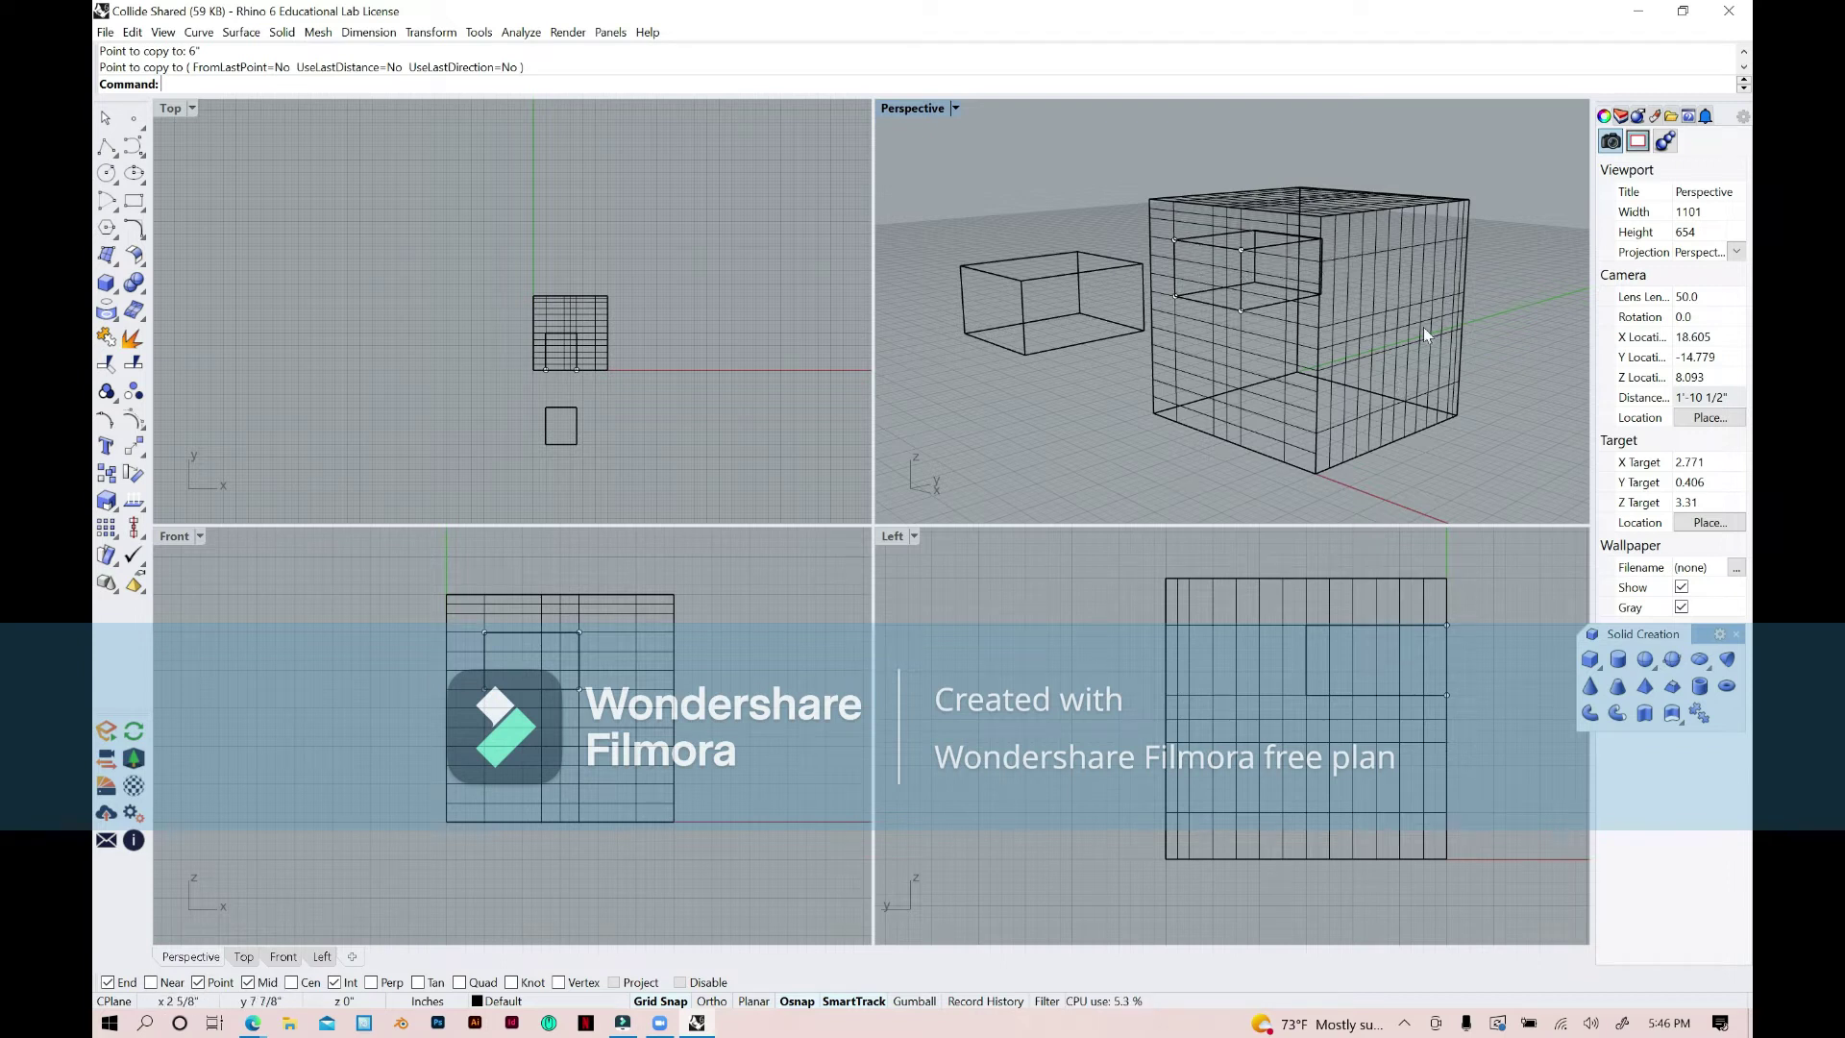
Set the perspective view to shaded and subtract the embedded box from the cube with Boolean Difference.
click(957, 110)
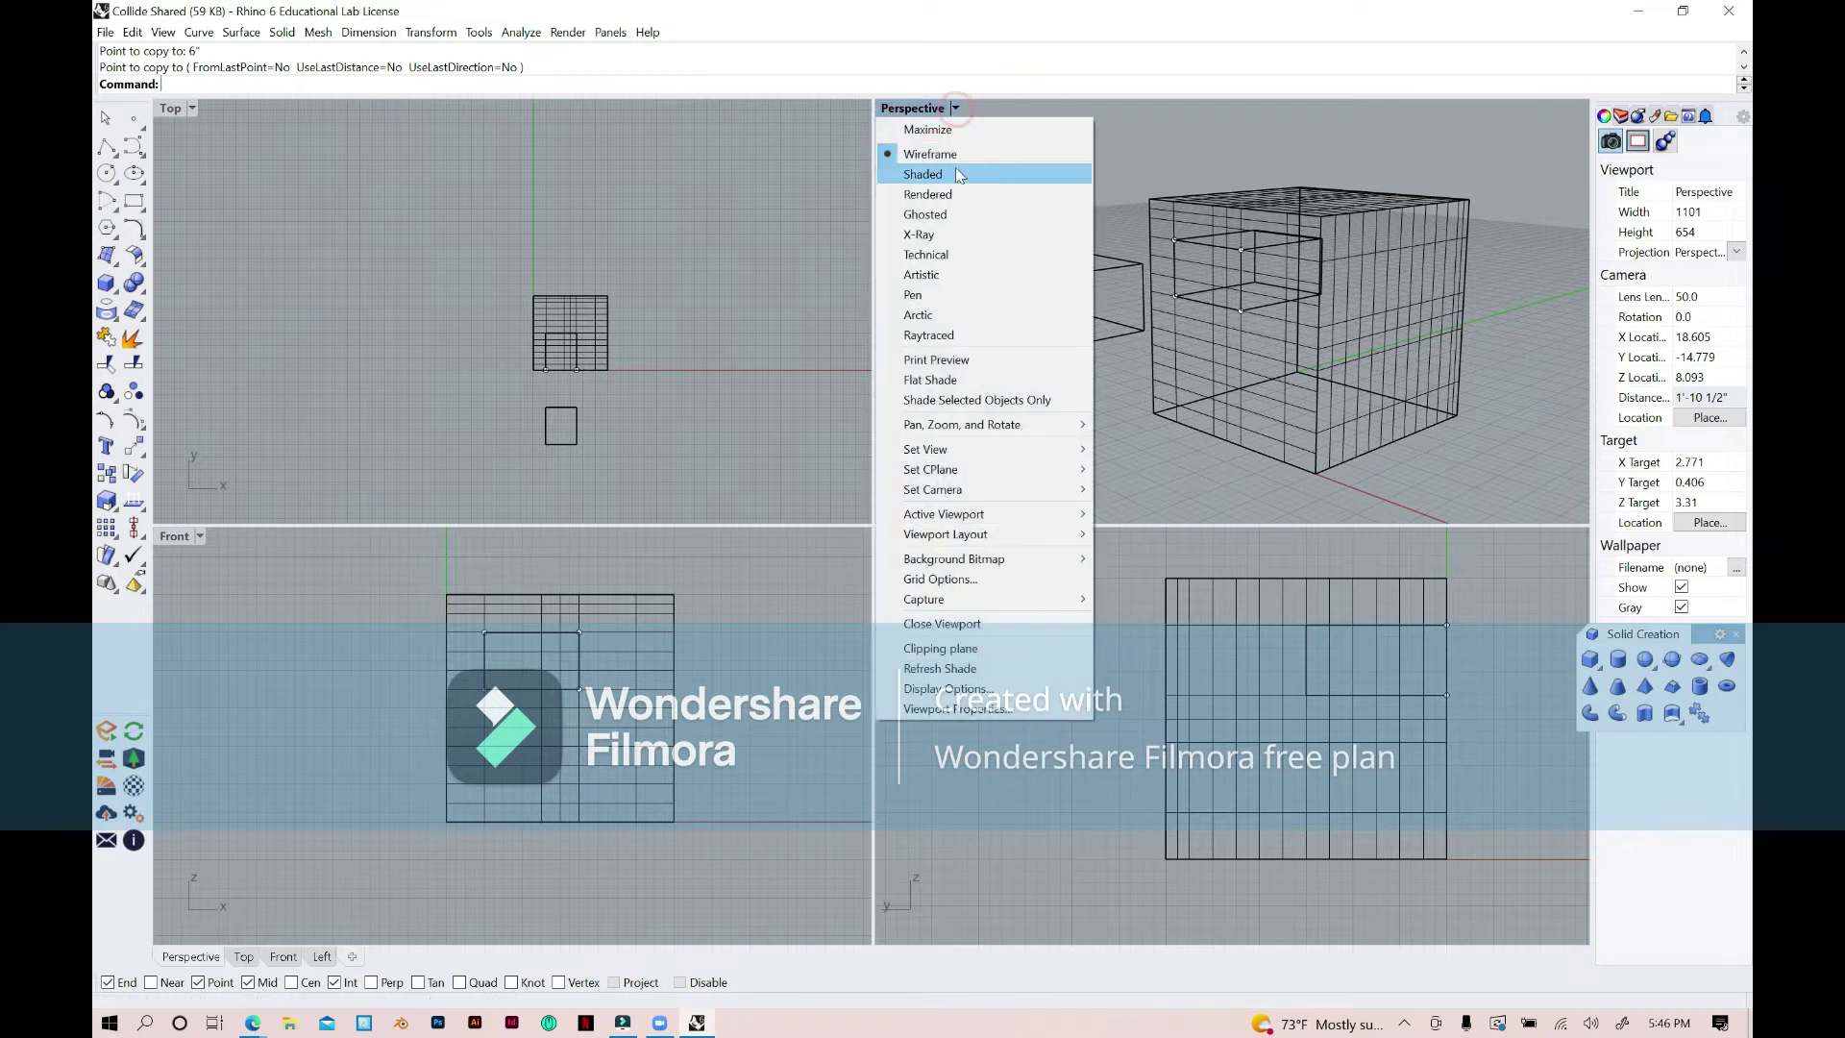
click(955, 169)
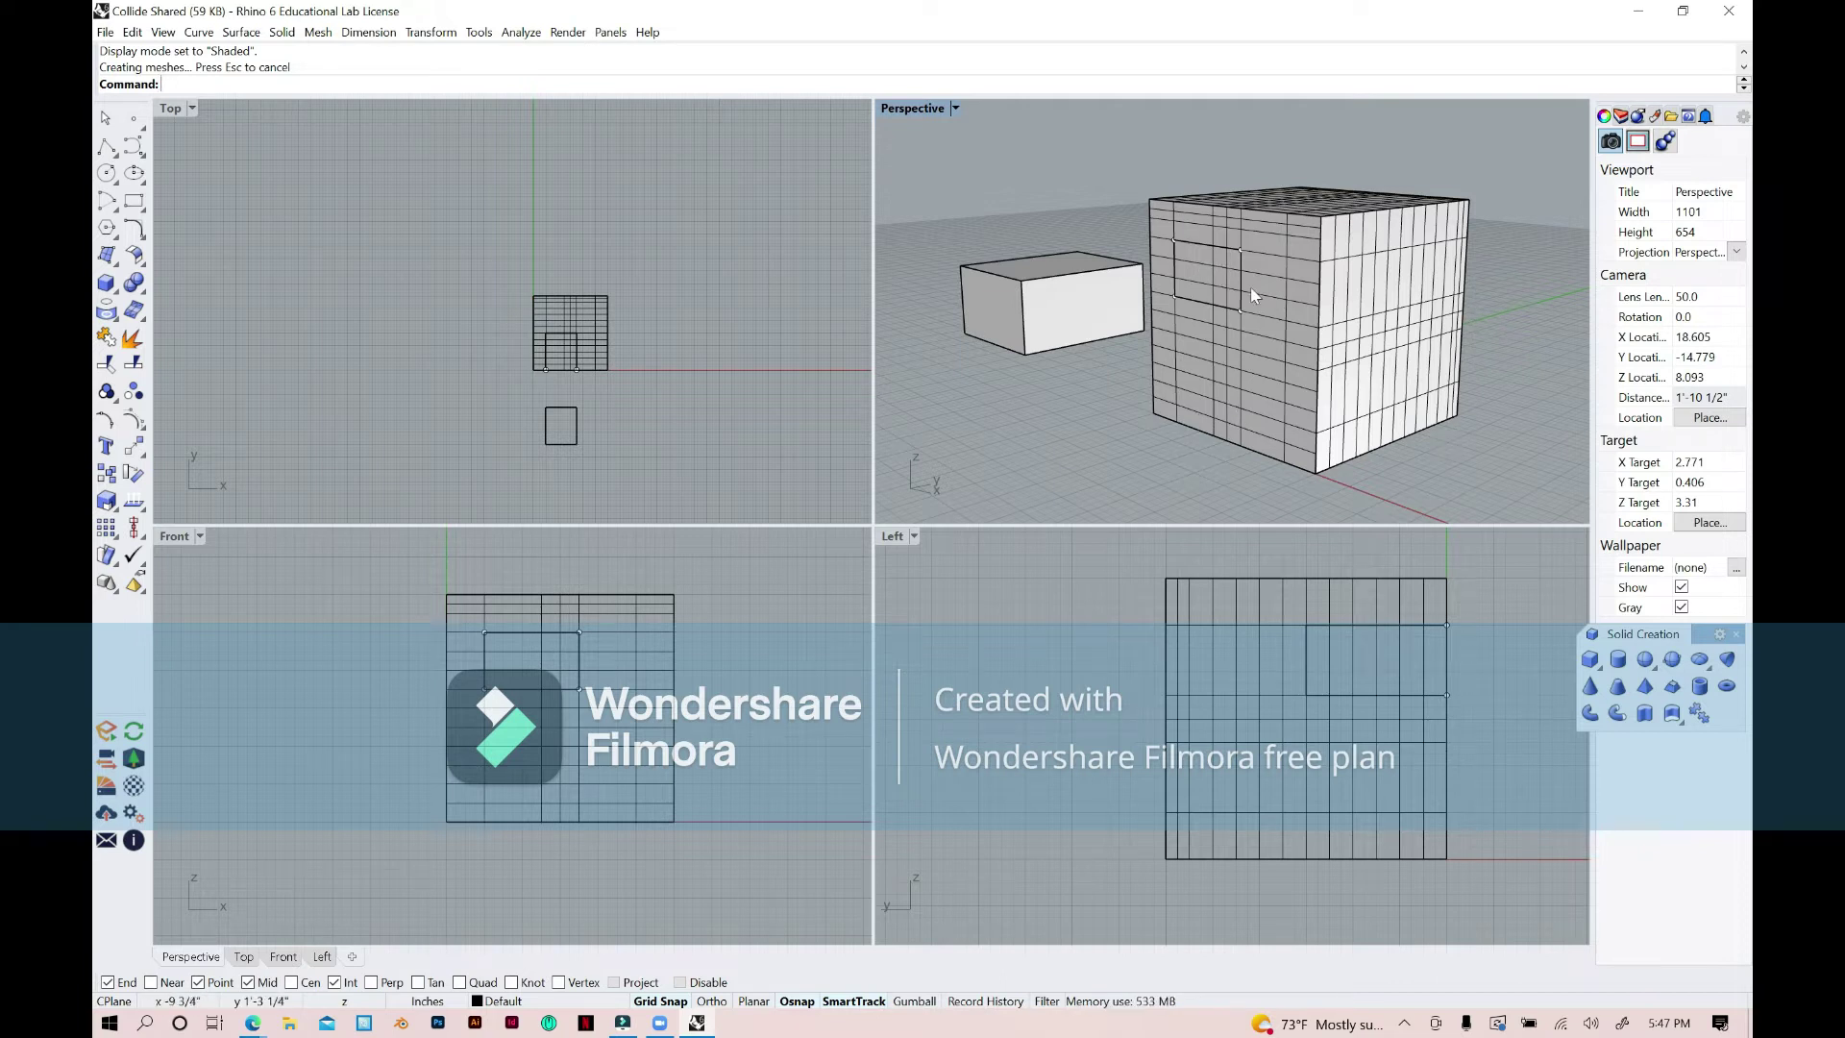
click(1307, 222)
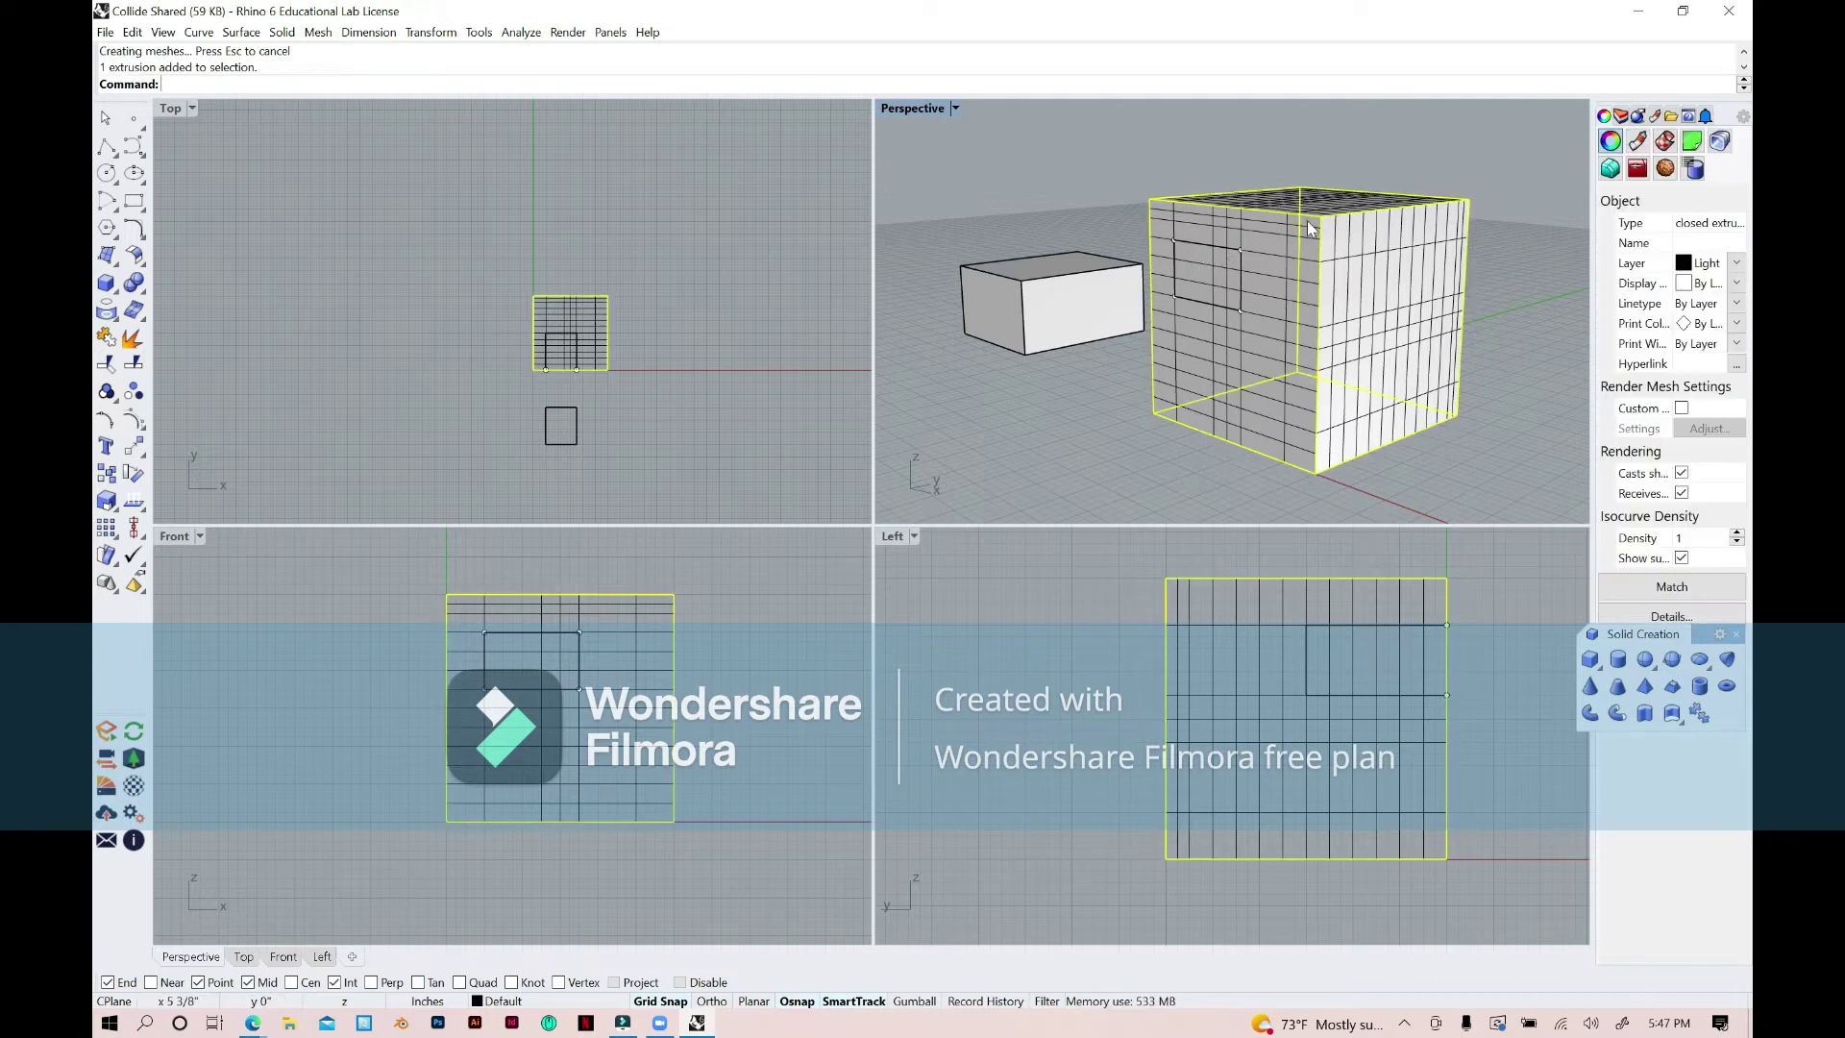
click(146, 300)
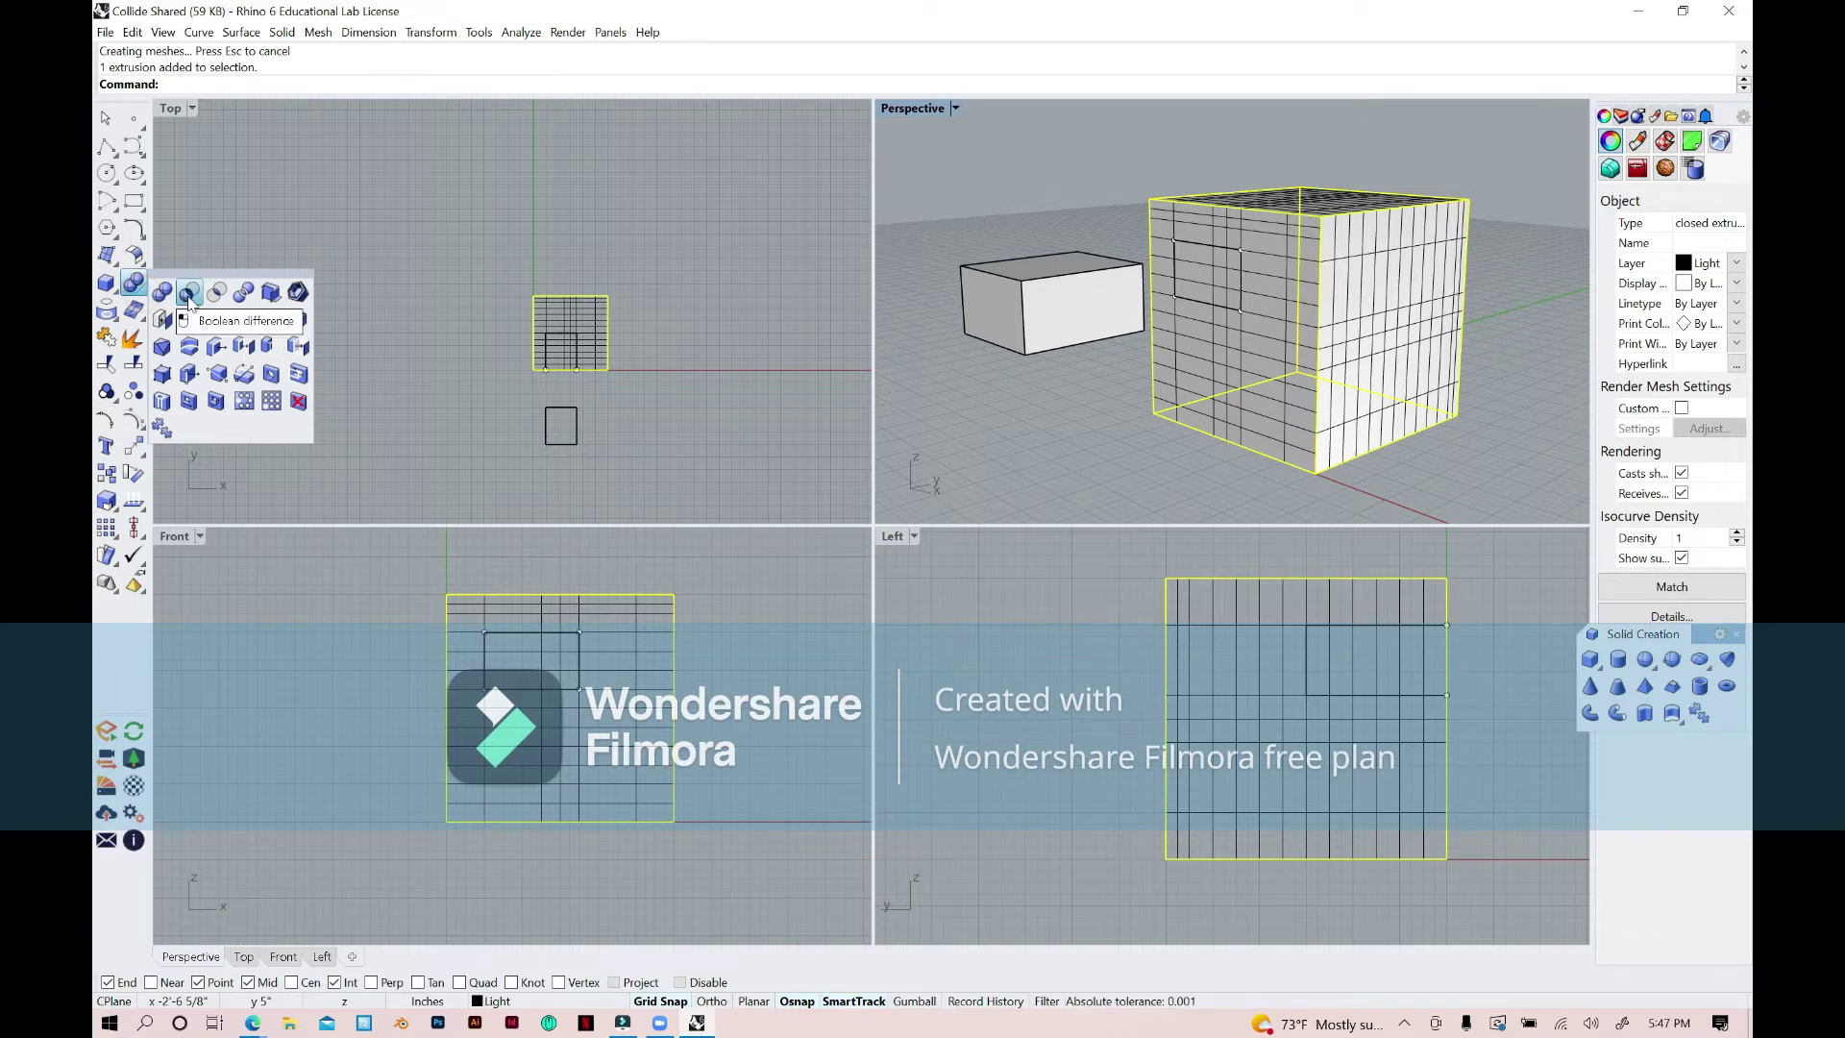
click(190, 293)
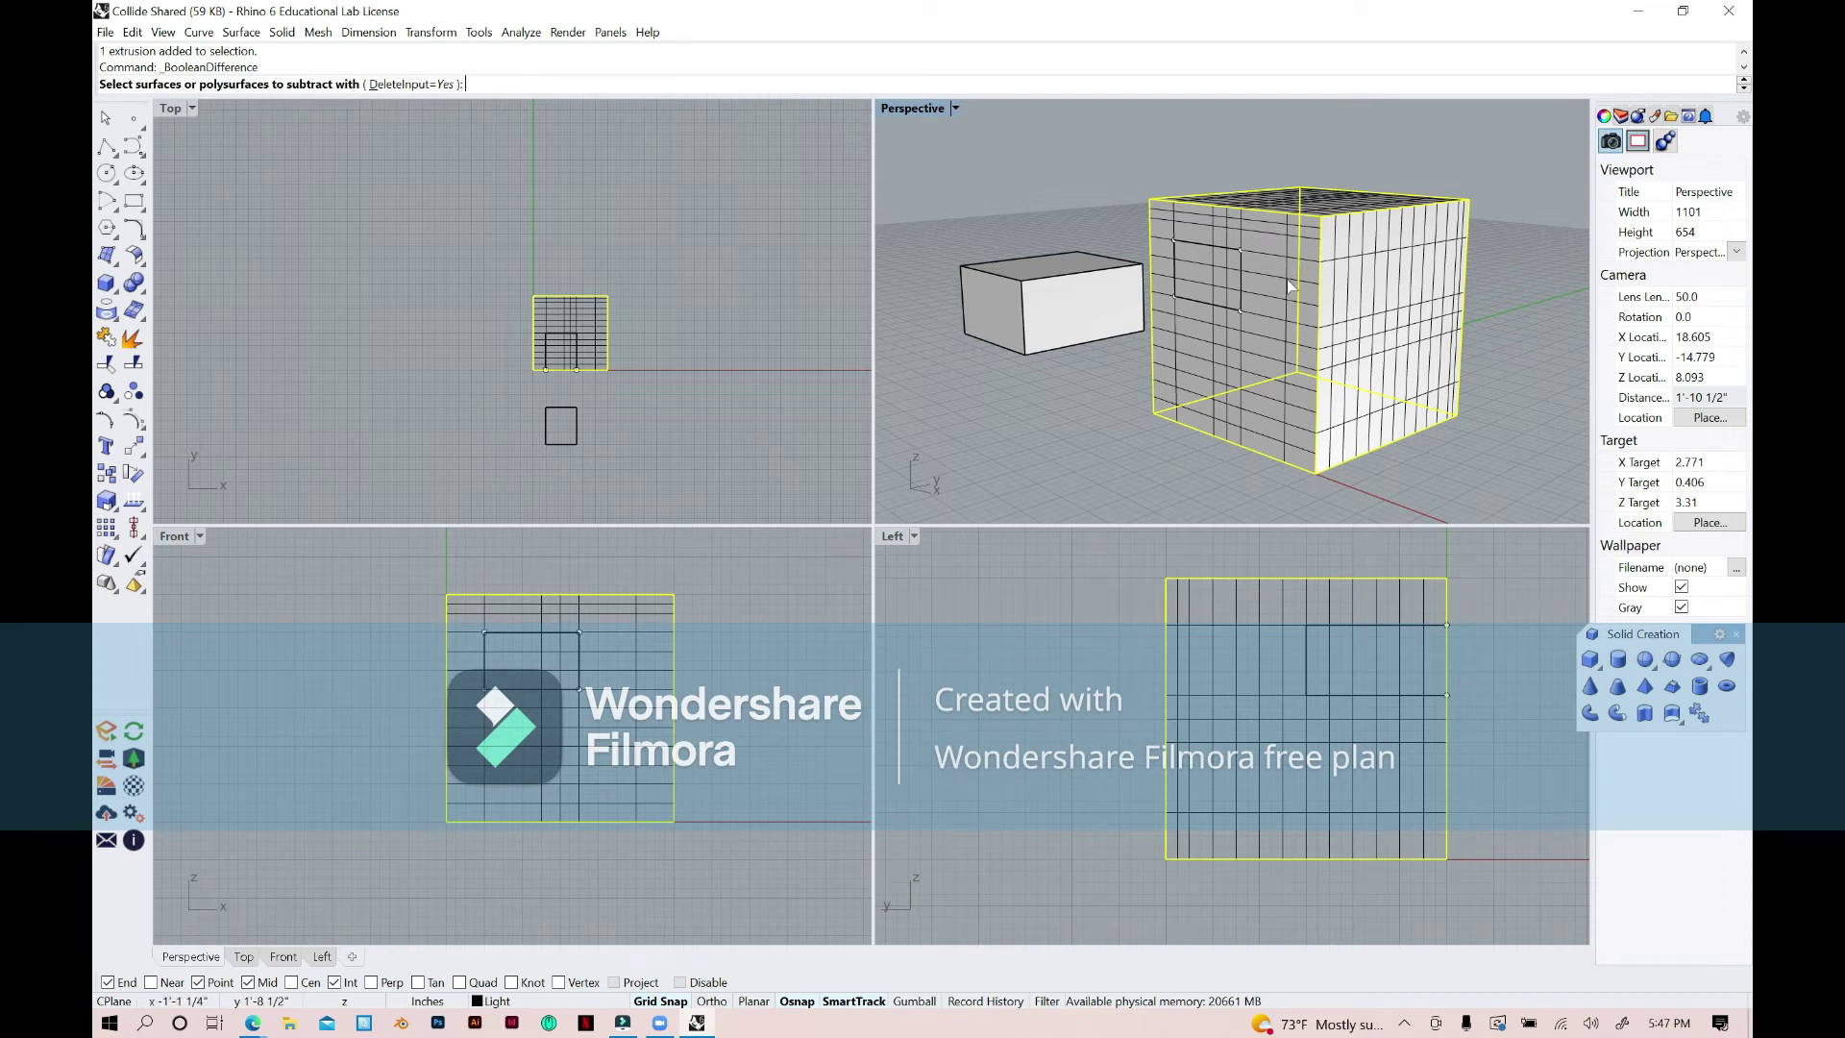
click(1197, 302)
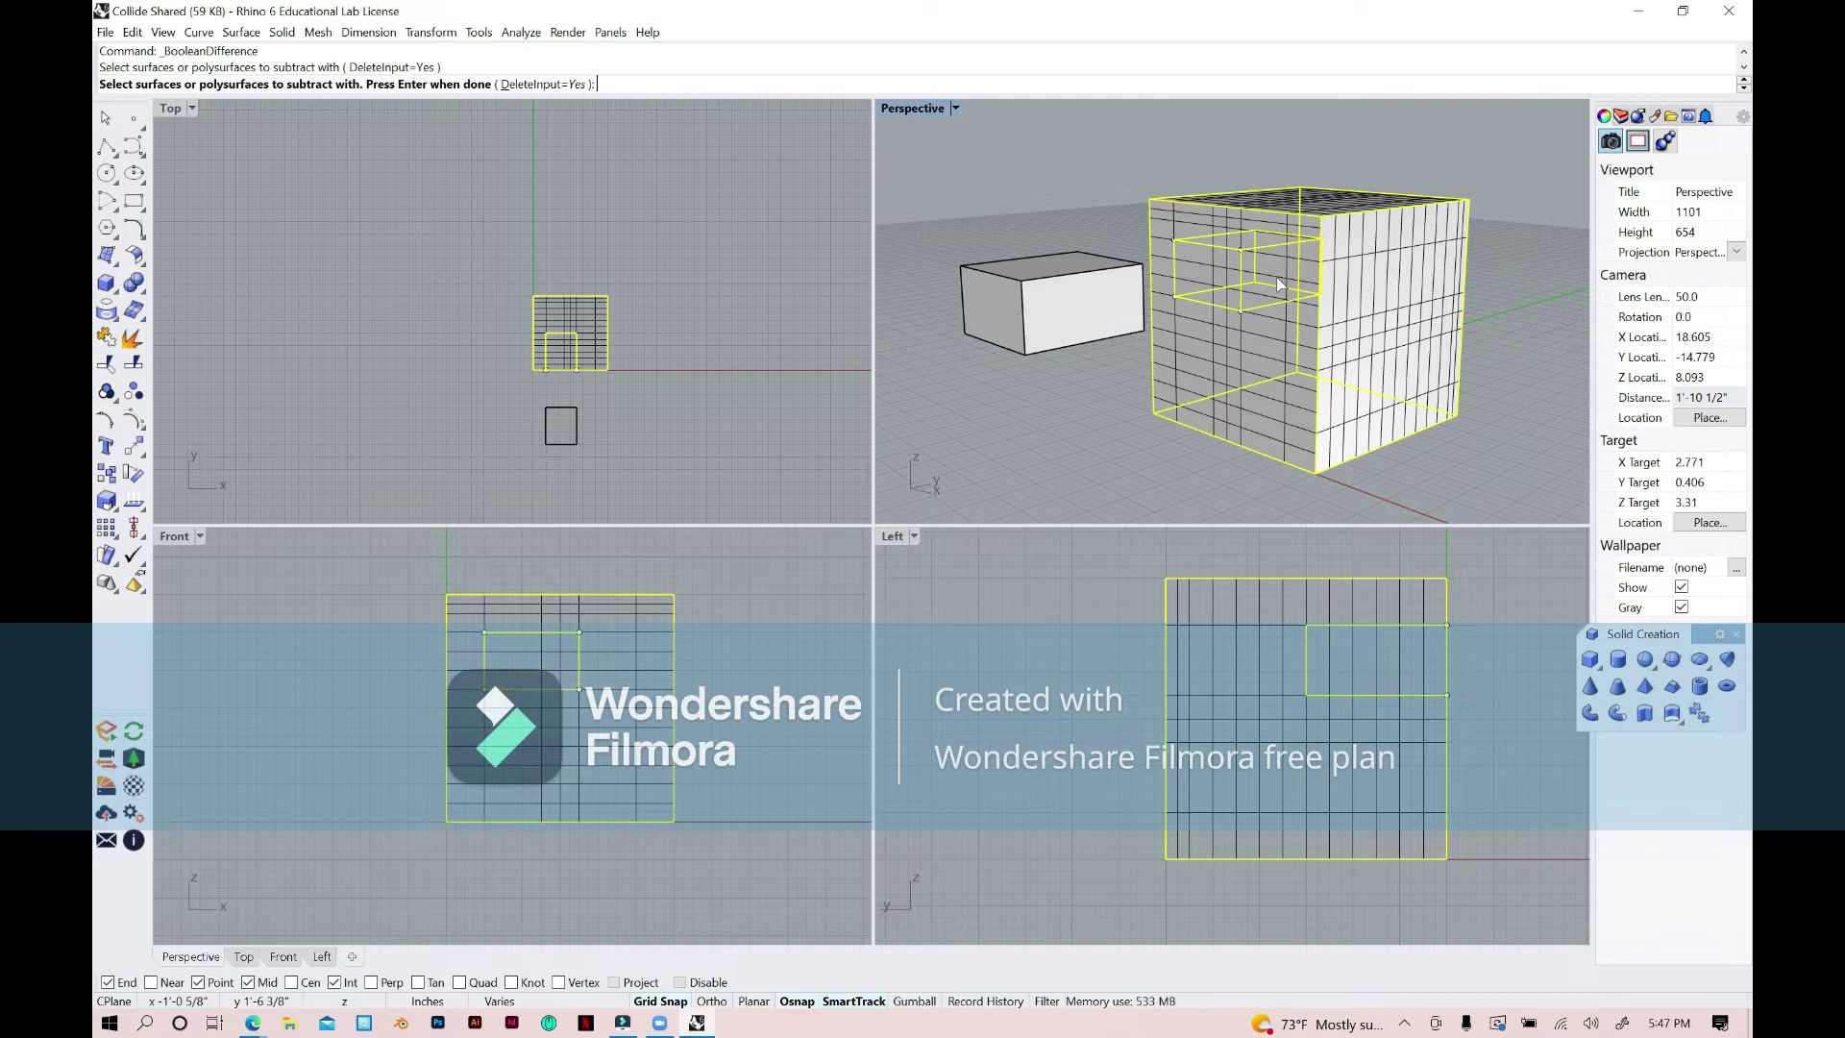
key(Return)
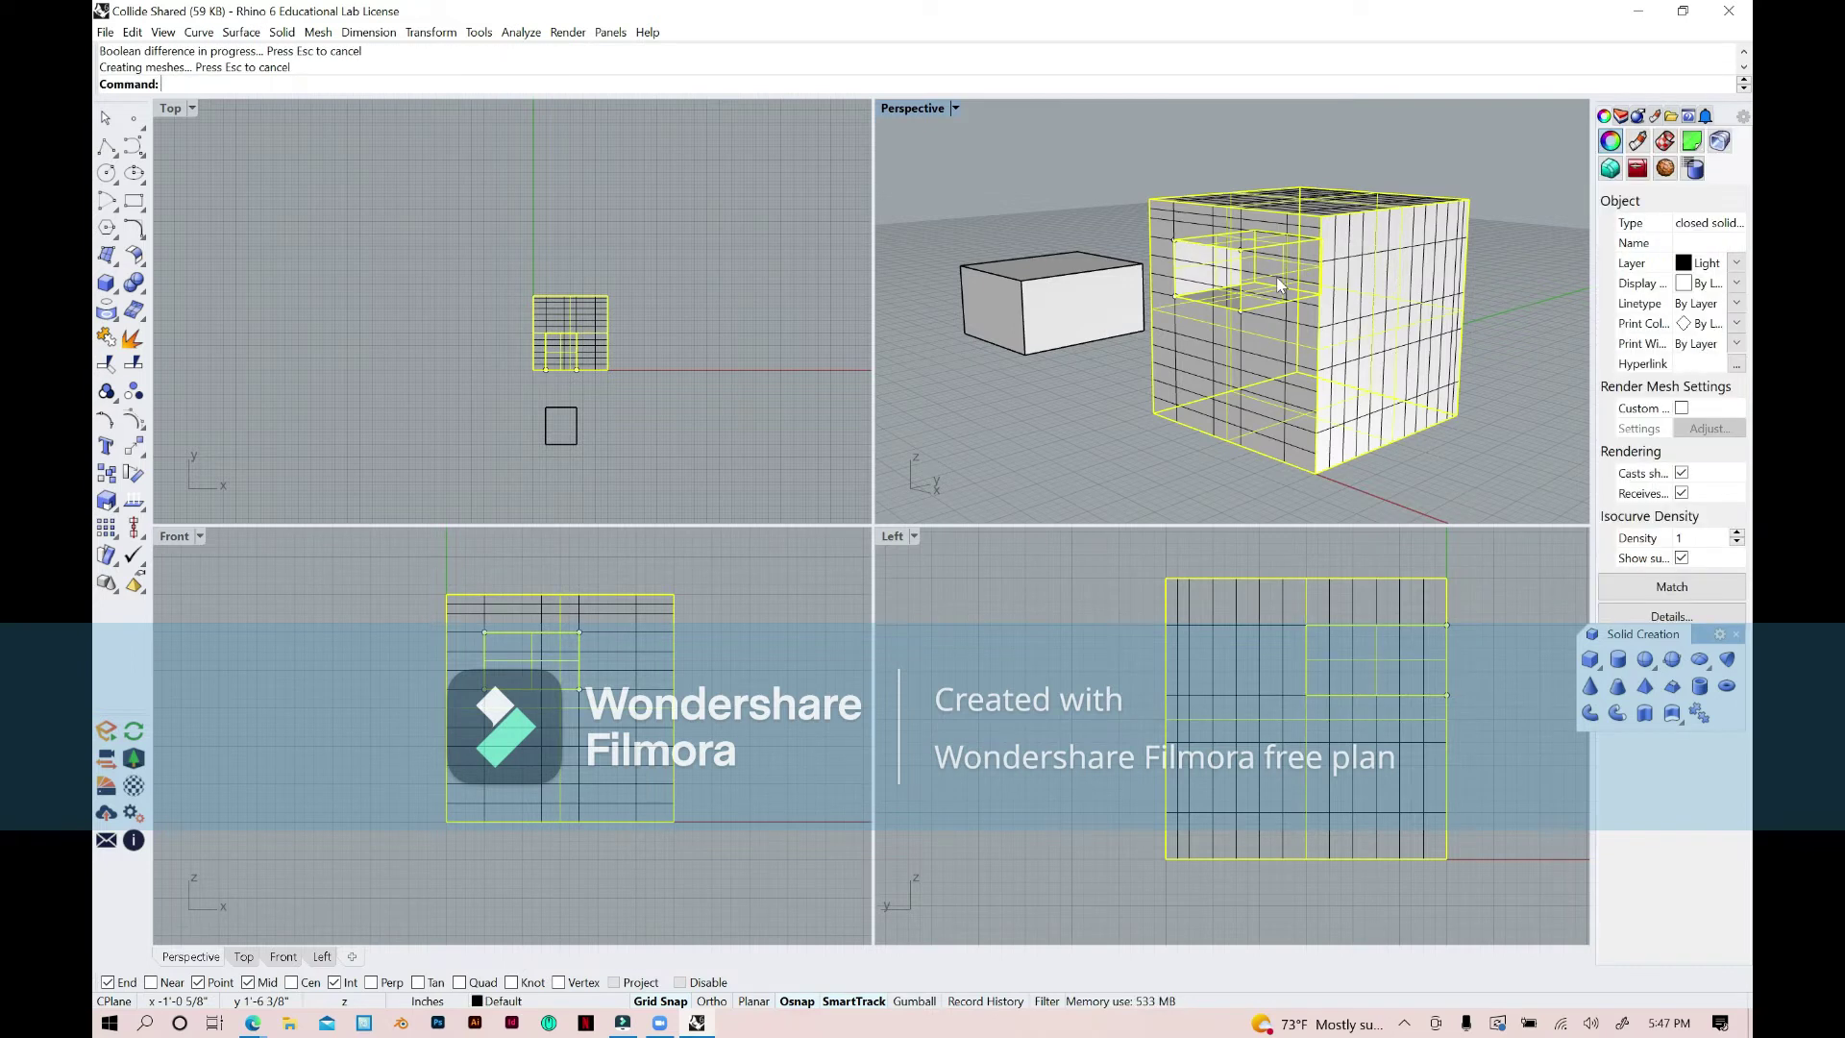
click(1434, 465)
right_drag(1403, 464, 1432, 252)
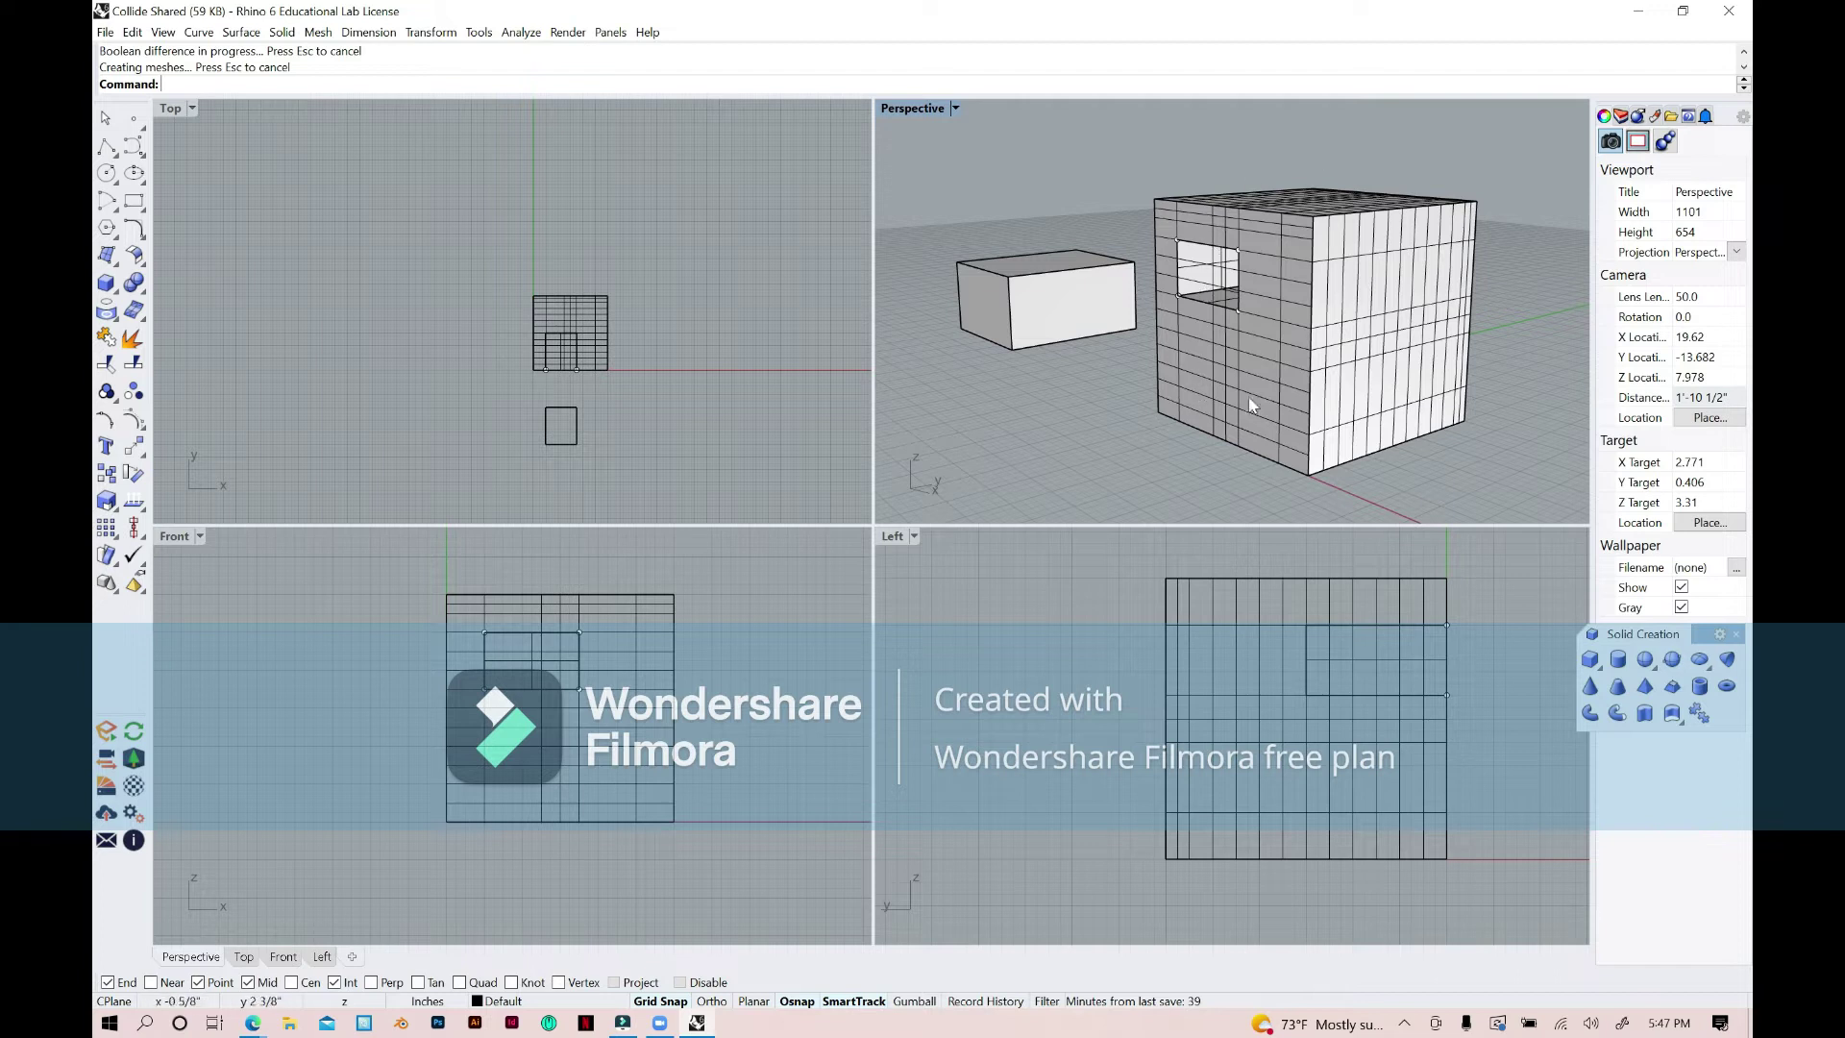
Return the perspective view to wireframe and place points on the cube's x 6" face at the corners of y 2" to 4", z 1" to 5".
scroll(1398, 451, down, 4)
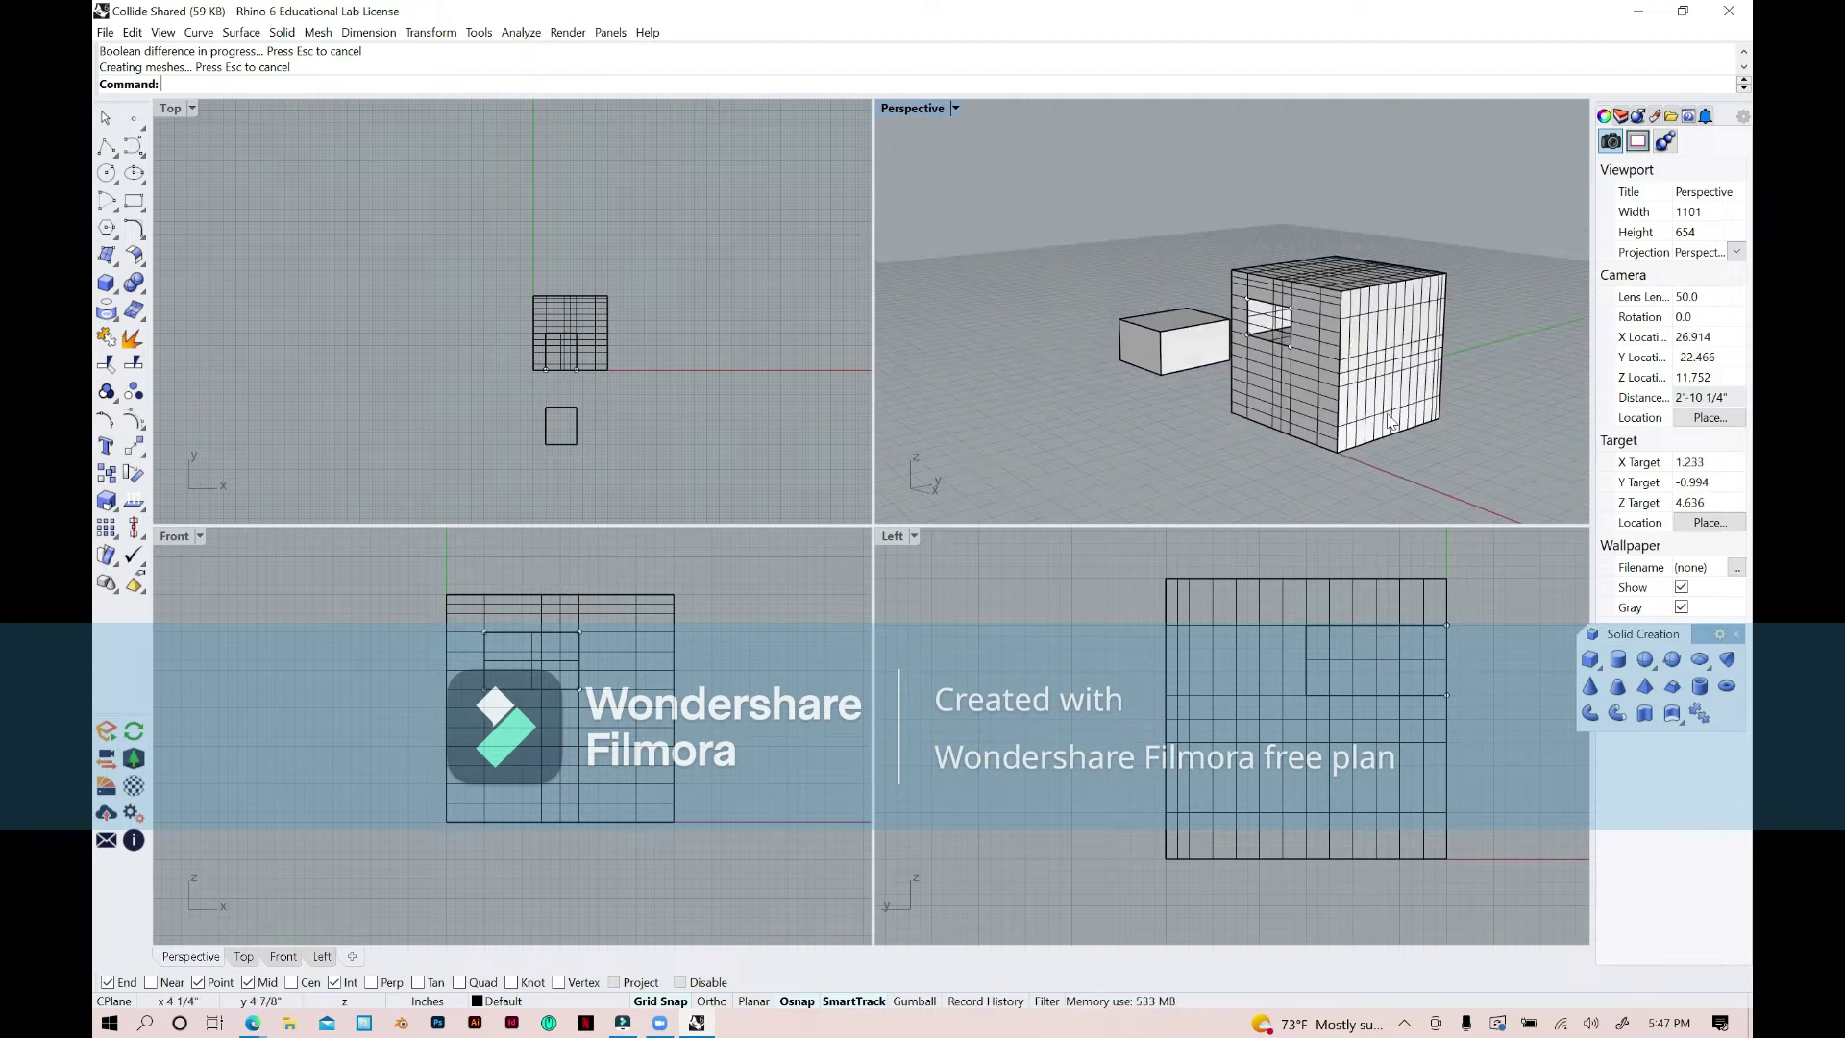
right_drag(1411, 441, 1422, 465)
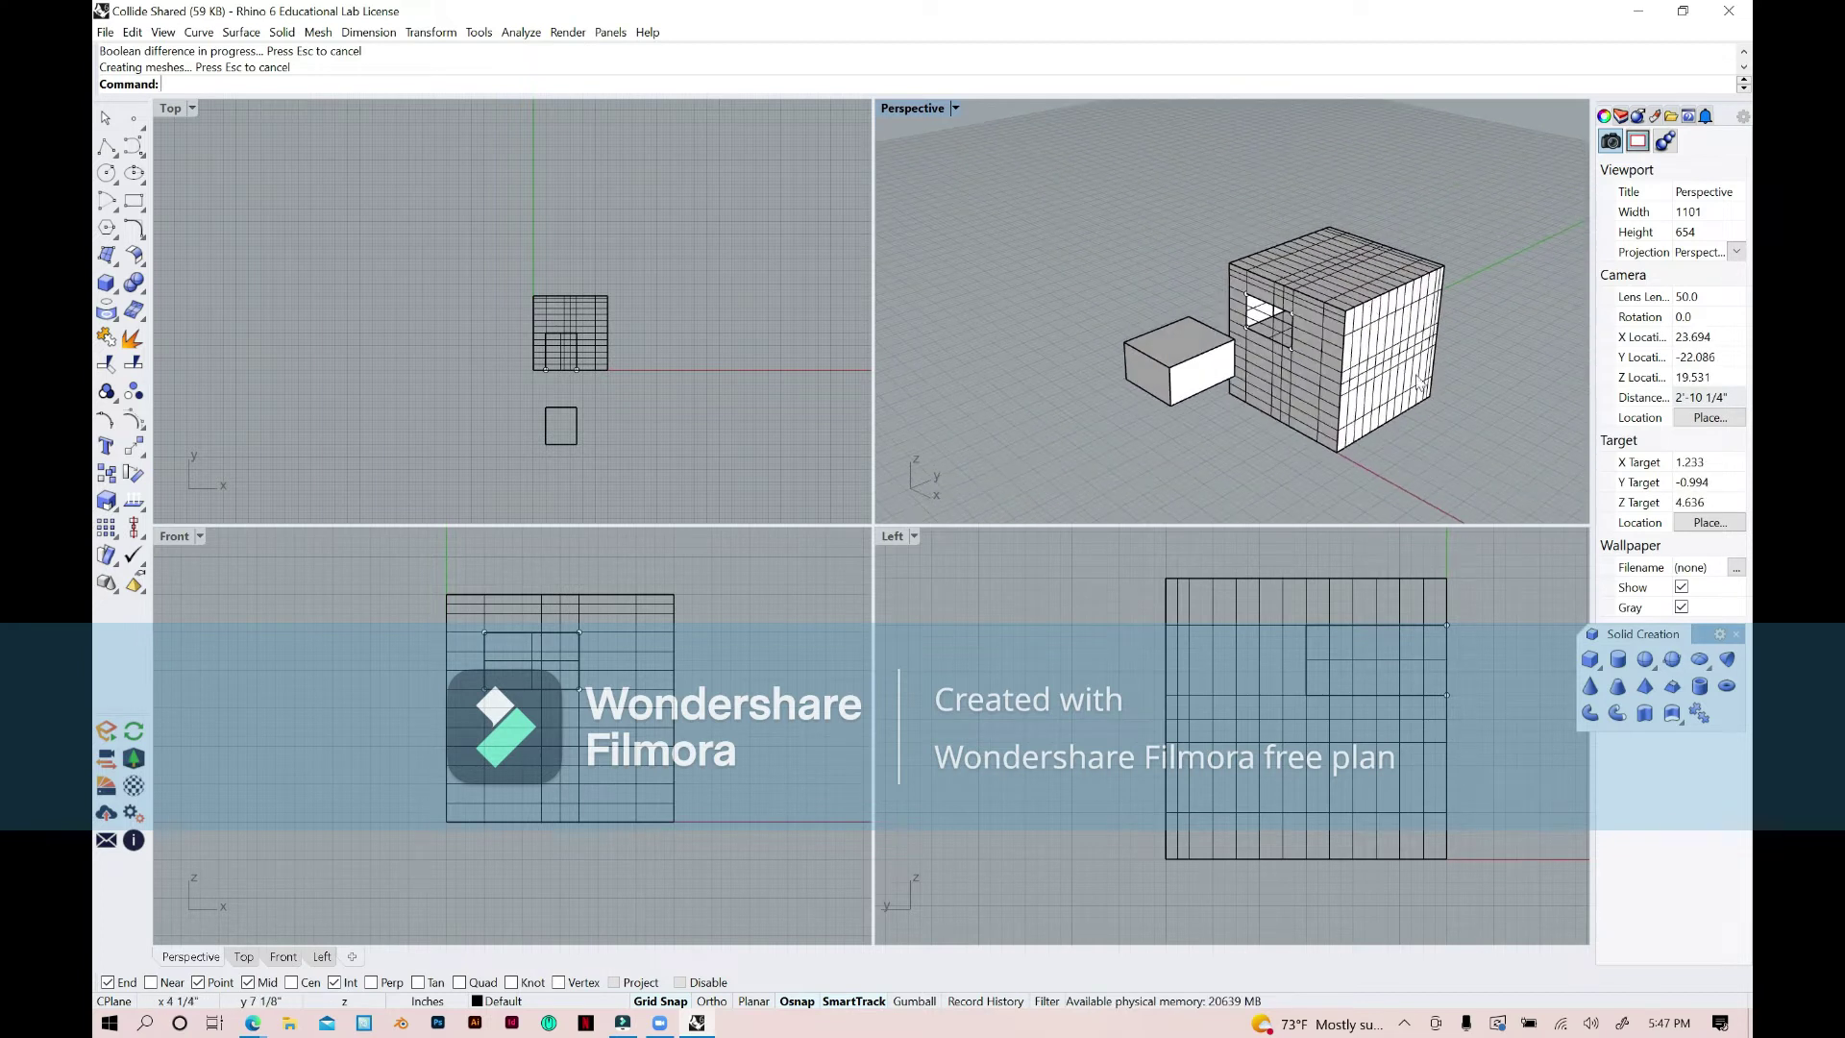
scroll(1490, 413, up, 5)
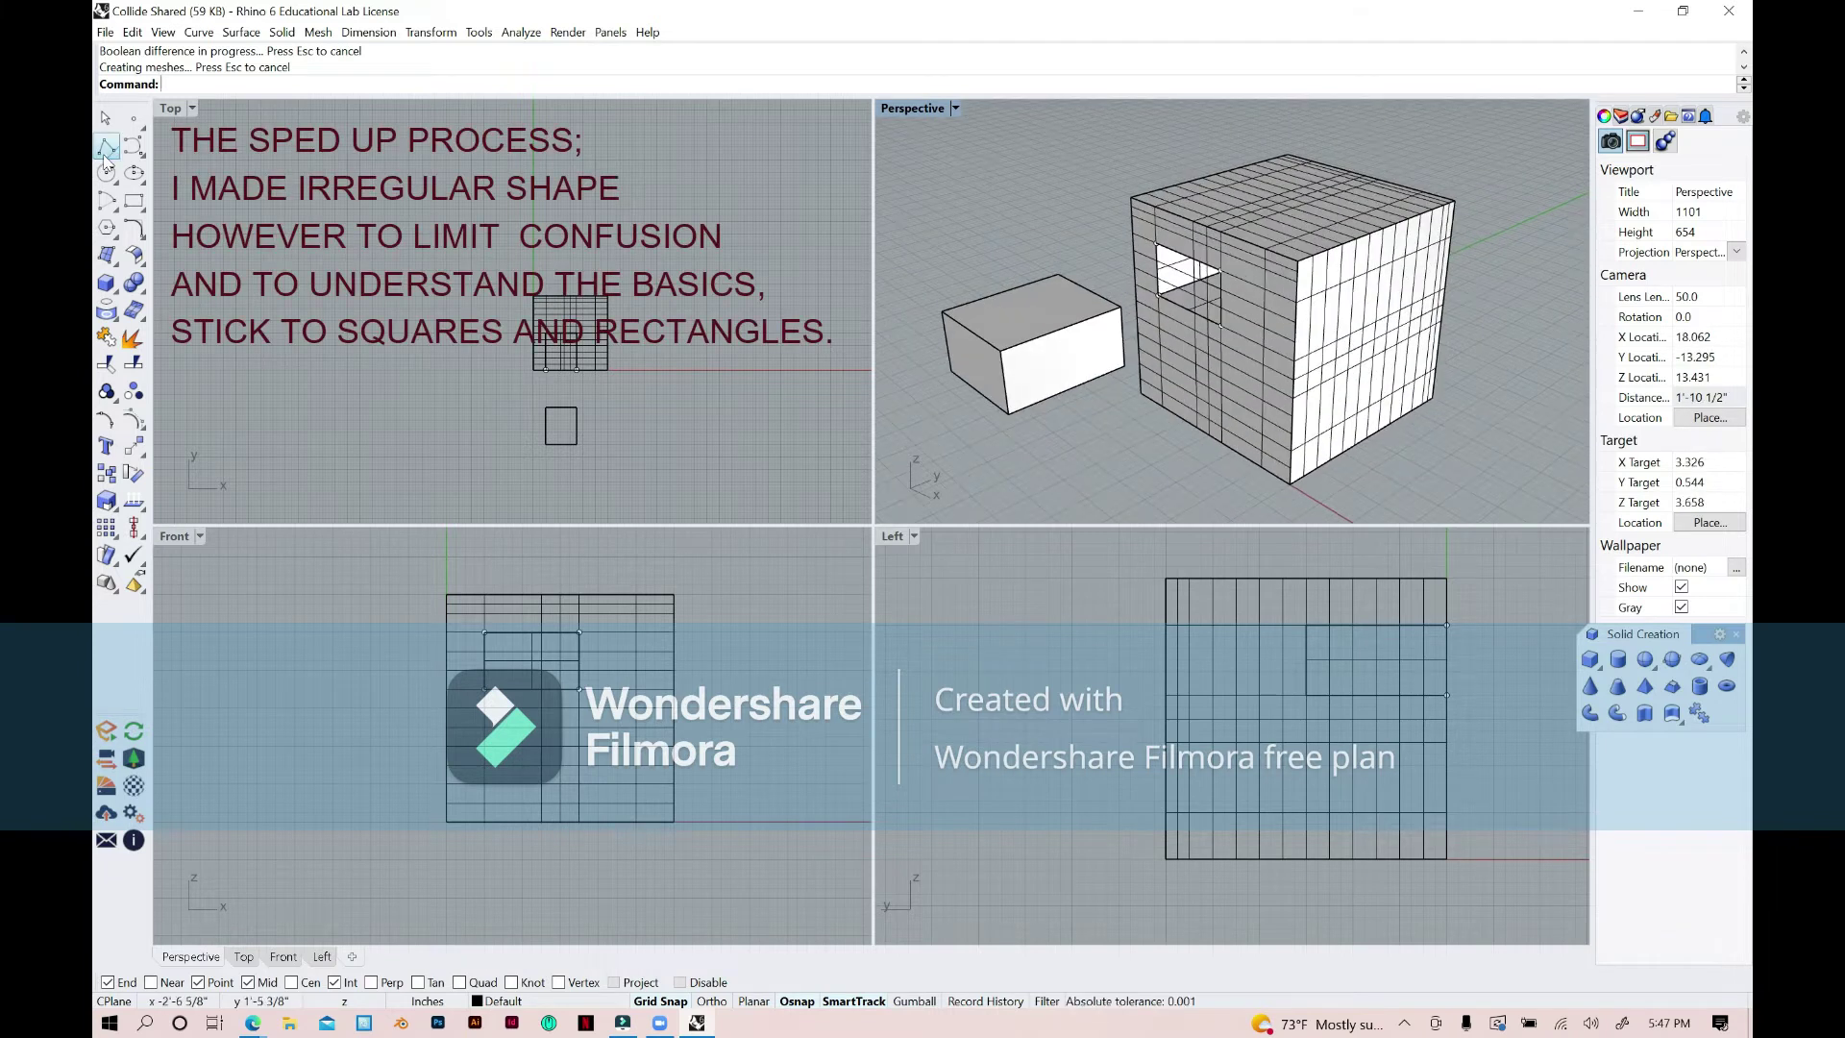
click(956, 108)
click(925, 153)
click(134, 119)
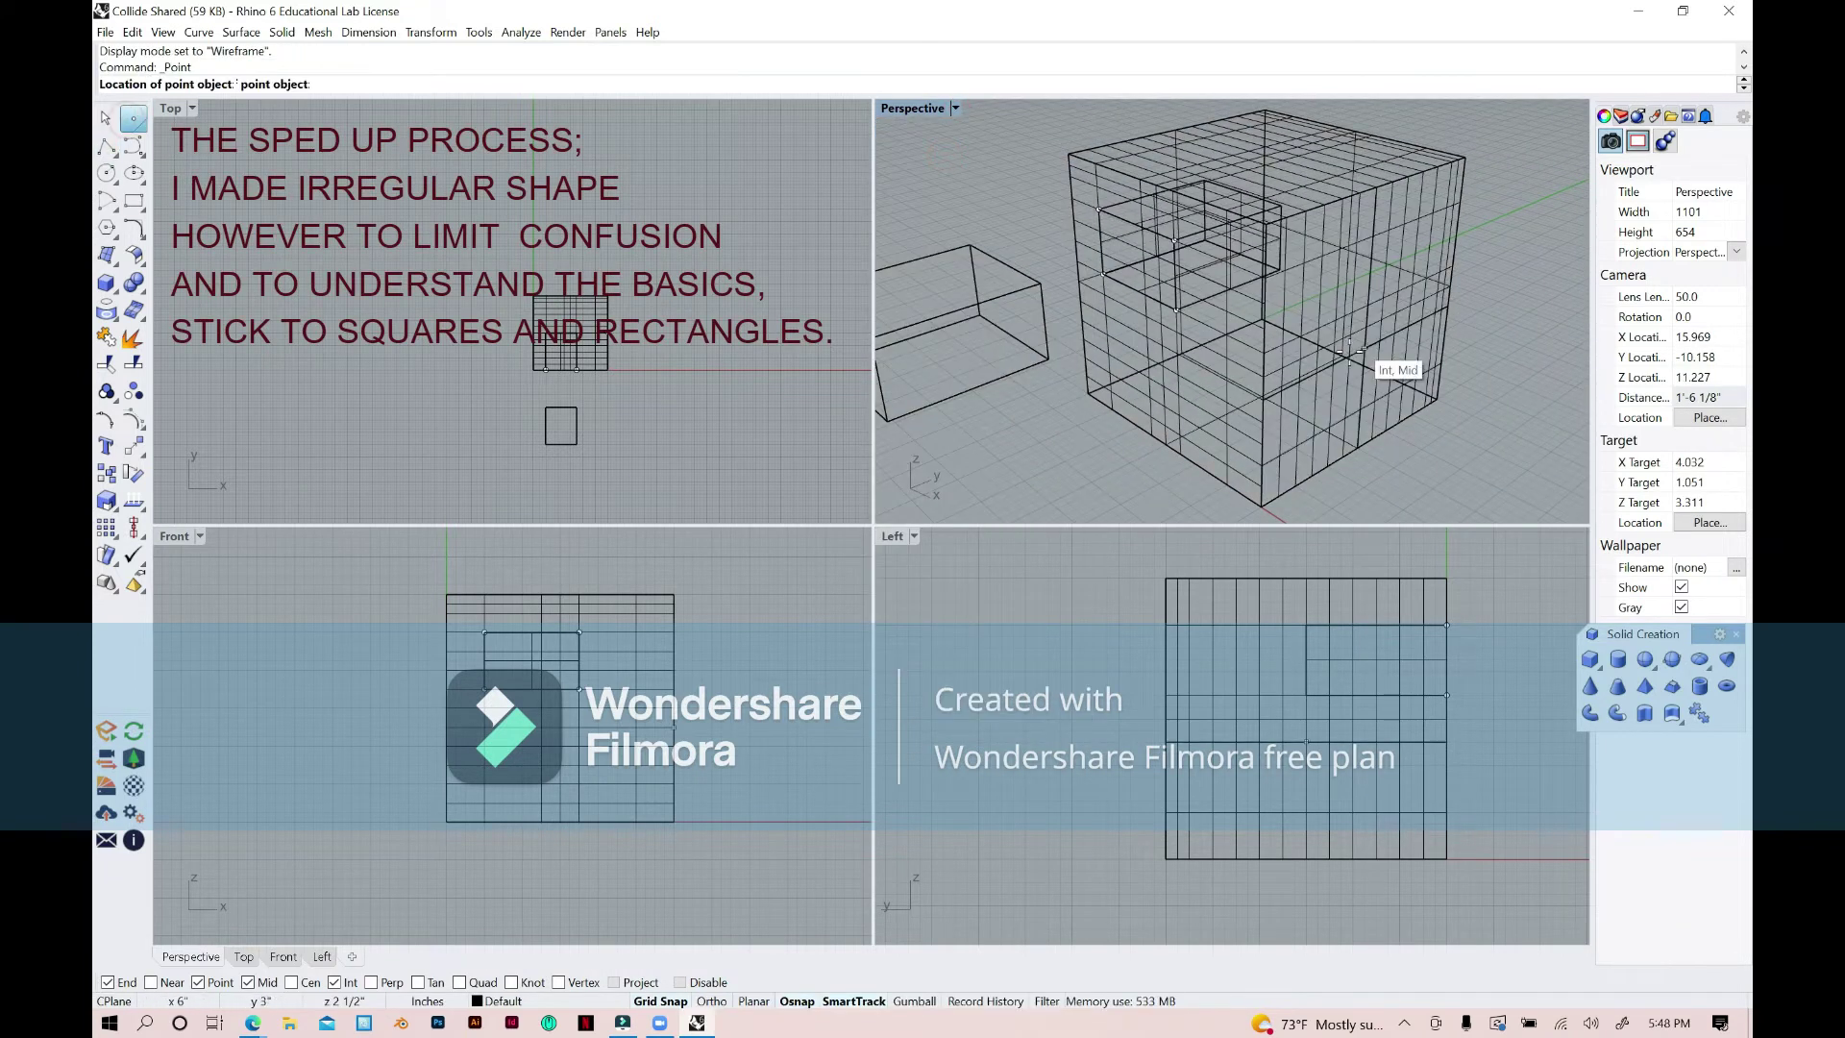
scroll(1367, 413, up, 6)
click(1298, 439)
right_click(134, 119)
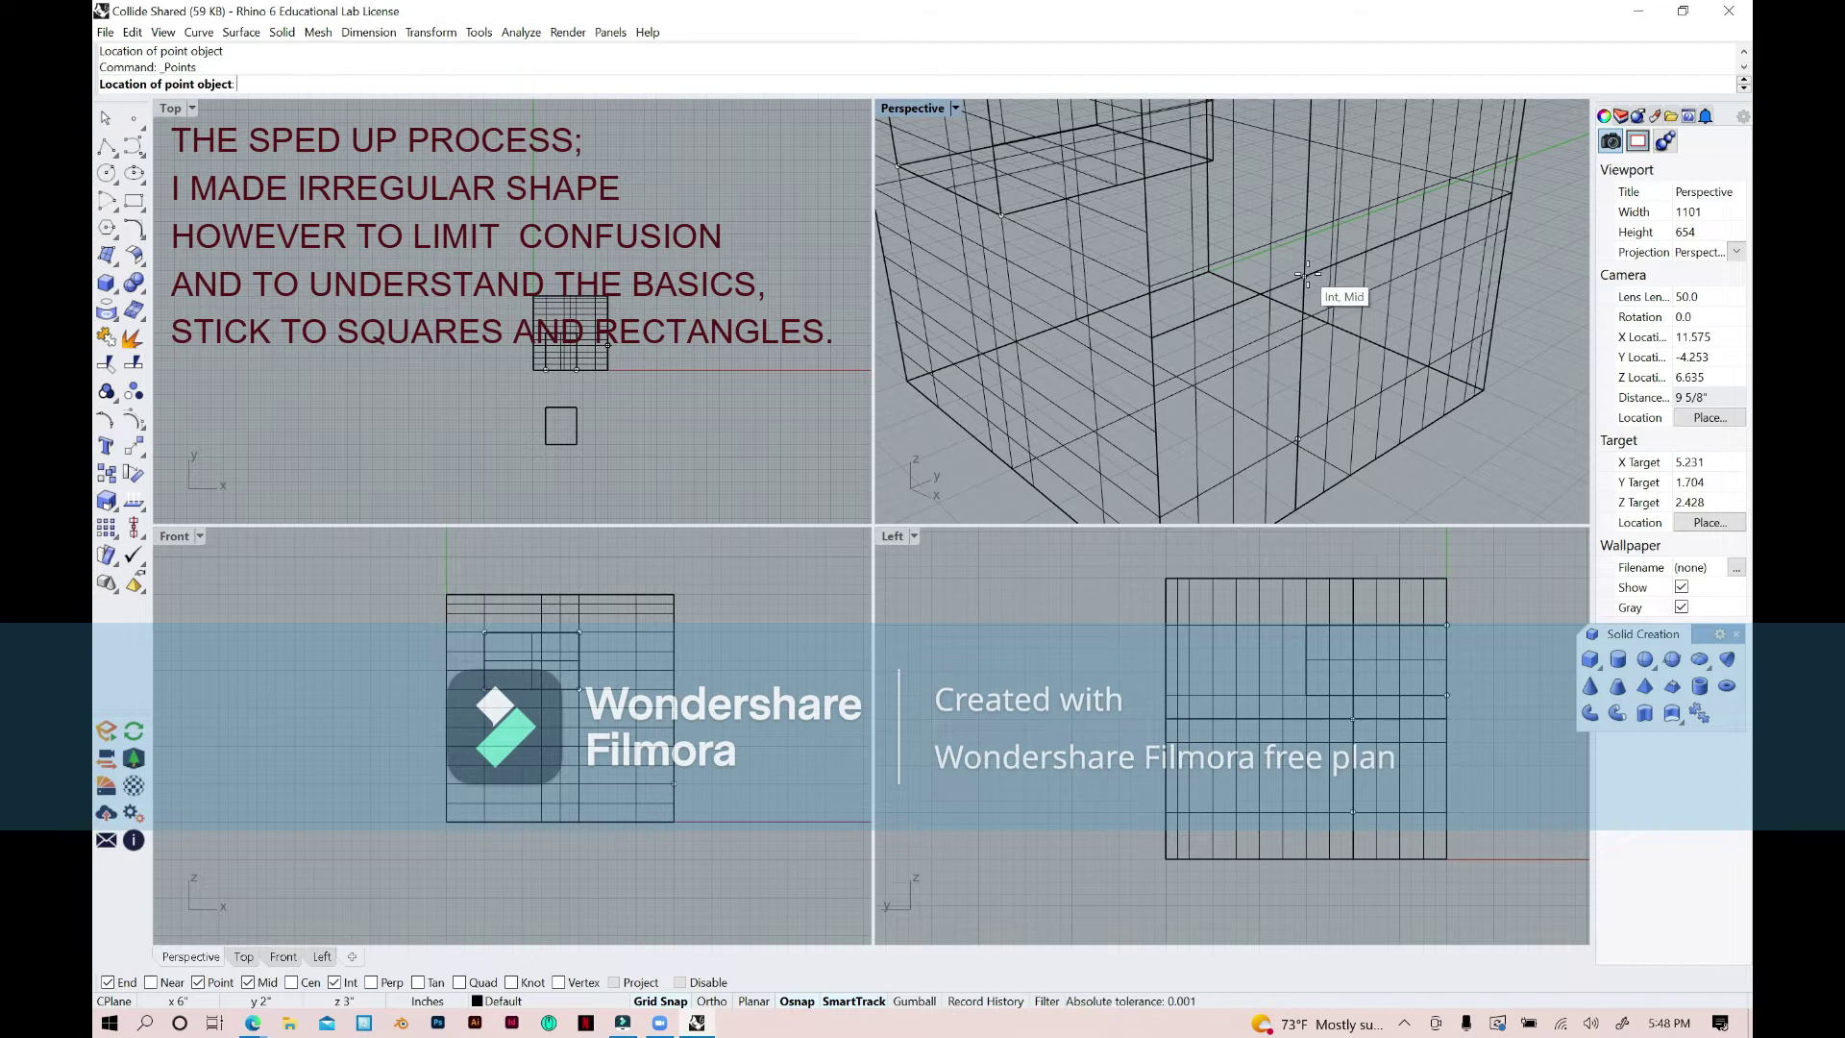
scroll(1304, 274, down, 4)
click(1389, 129)
click(1307, 152)
click(1372, 345)
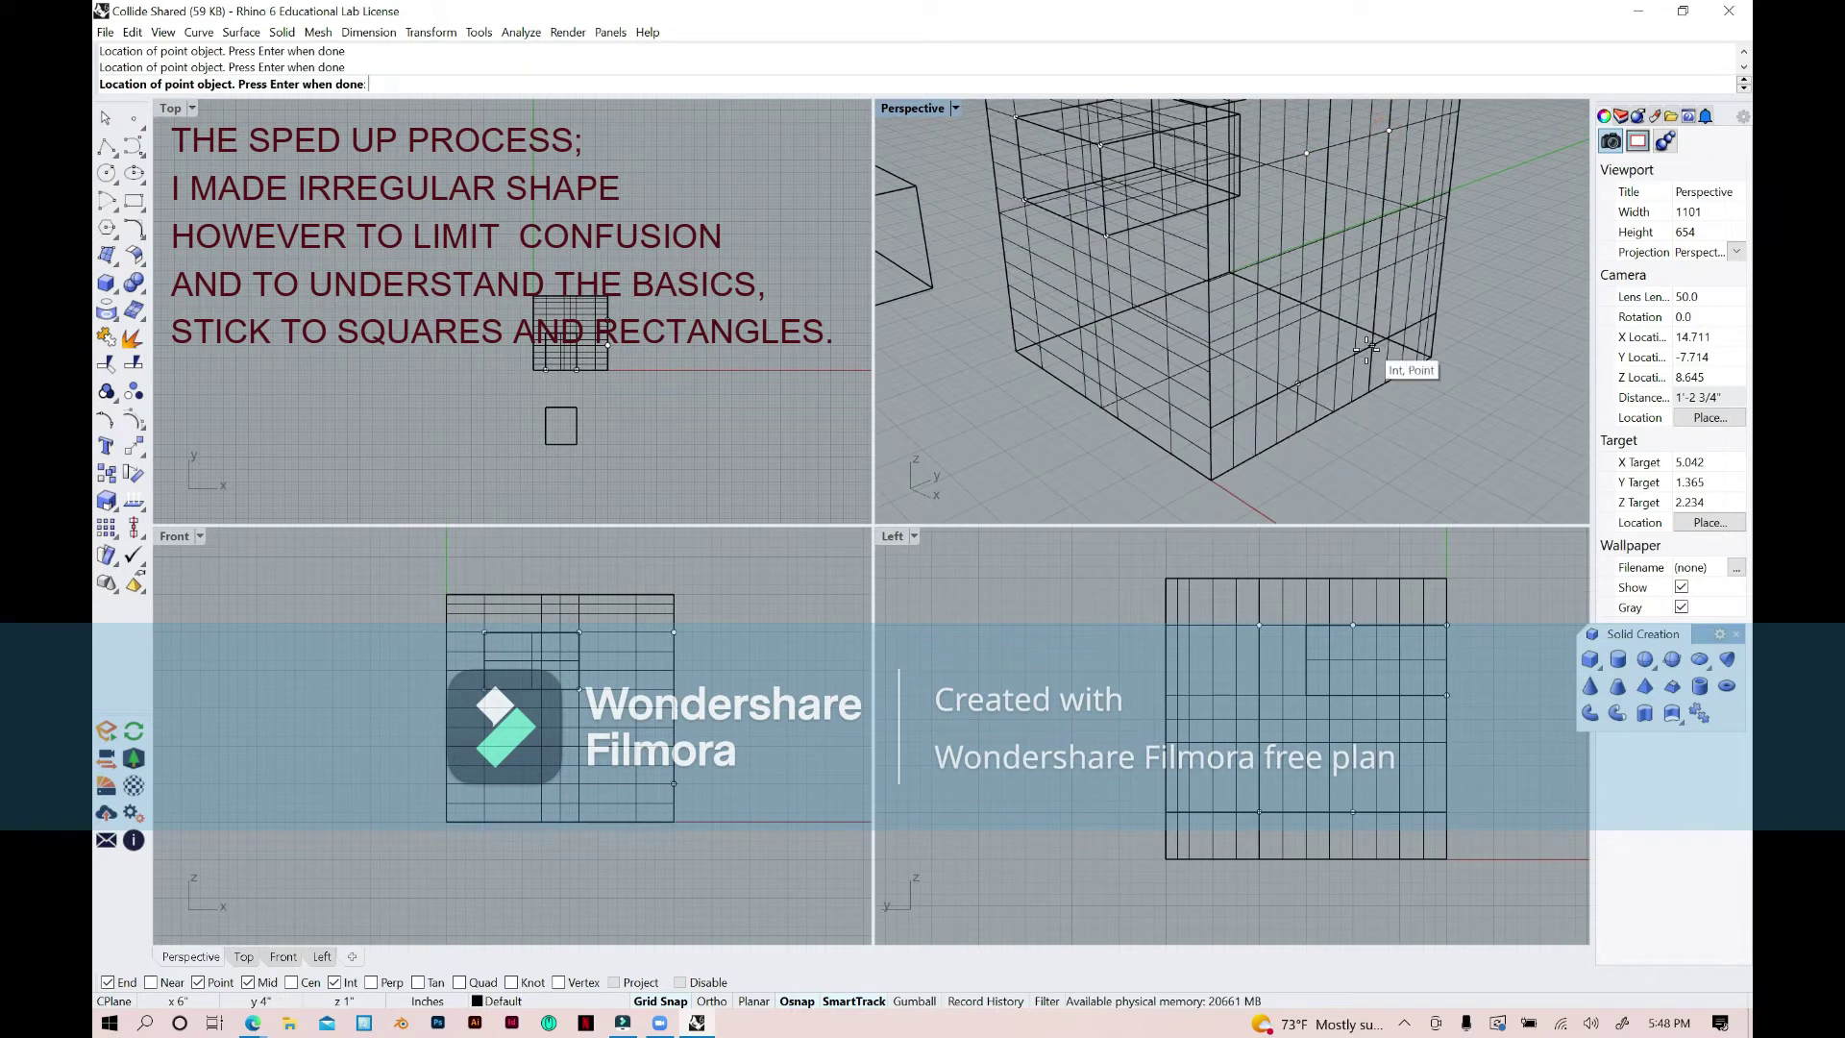
Add points on the x 6" face for a notch in the rectangle's lower edge, y 2 1/2" to 3 1/2", z 1" to 3".
click(1353, 355)
scroll(1411, 221, up, 2)
mouse_move(1435, 222)
right_down()
mouse_move(1408, 185)
mouse_move(1403, 219)
right_up()
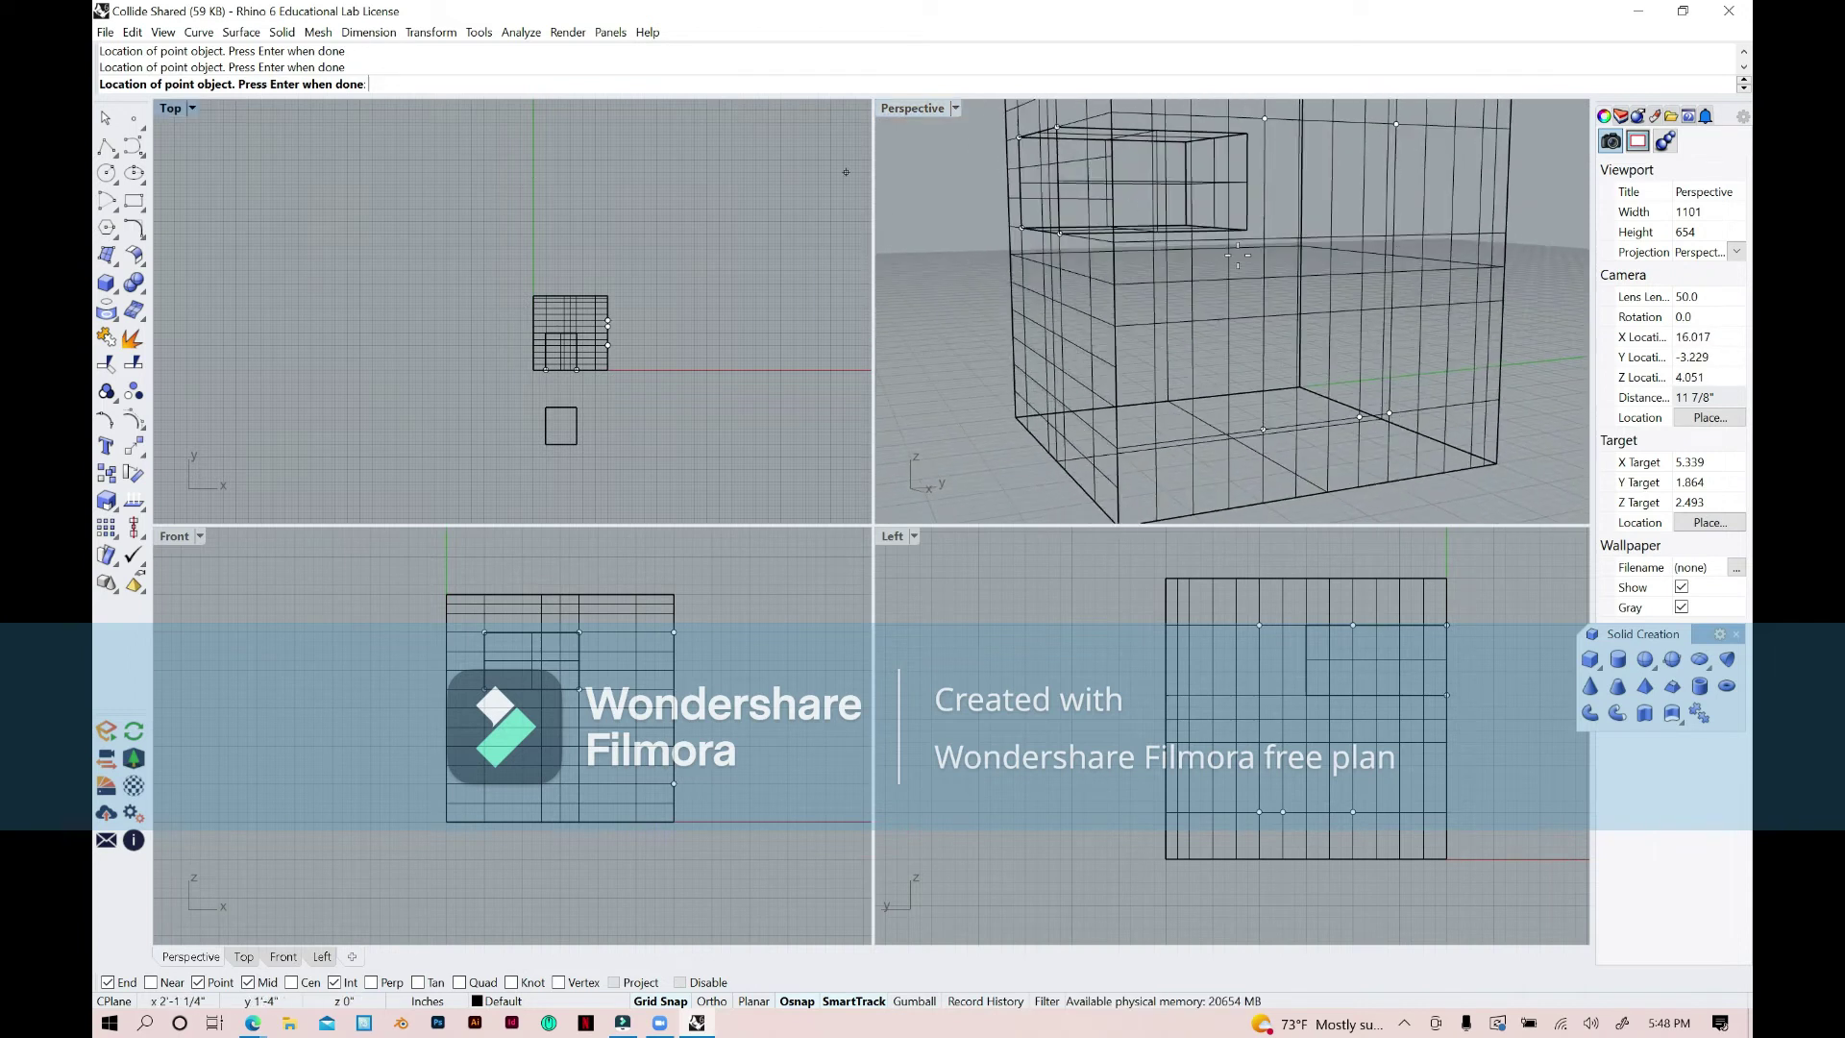
click(1360, 274)
right_drag(1312, 265, 1333, 278)
click(1299, 277)
click(1297, 423)
Draw a closed polyline through the eight points on the x 6" face, forming an upright rectangle with a notched lower edge.
click(105, 146)
click(1266, 428)
click(1268, 120)
click(1393, 123)
click(1355, 413)
click(1360, 273)
click(1299, 277)
click(1297, 423)
click(1265, 428)
Extrude the closed notched profile on the x 6" face 1" into the cube as a solid.
scroll(1442, 356, down, 5)
scroll(1482, 371, up, 1)
right_drag(1482, 365, 1521, 377)
click(115, 291)
click(200, 344)
click(1325, 200)
click(1381, 261)
key(Return)
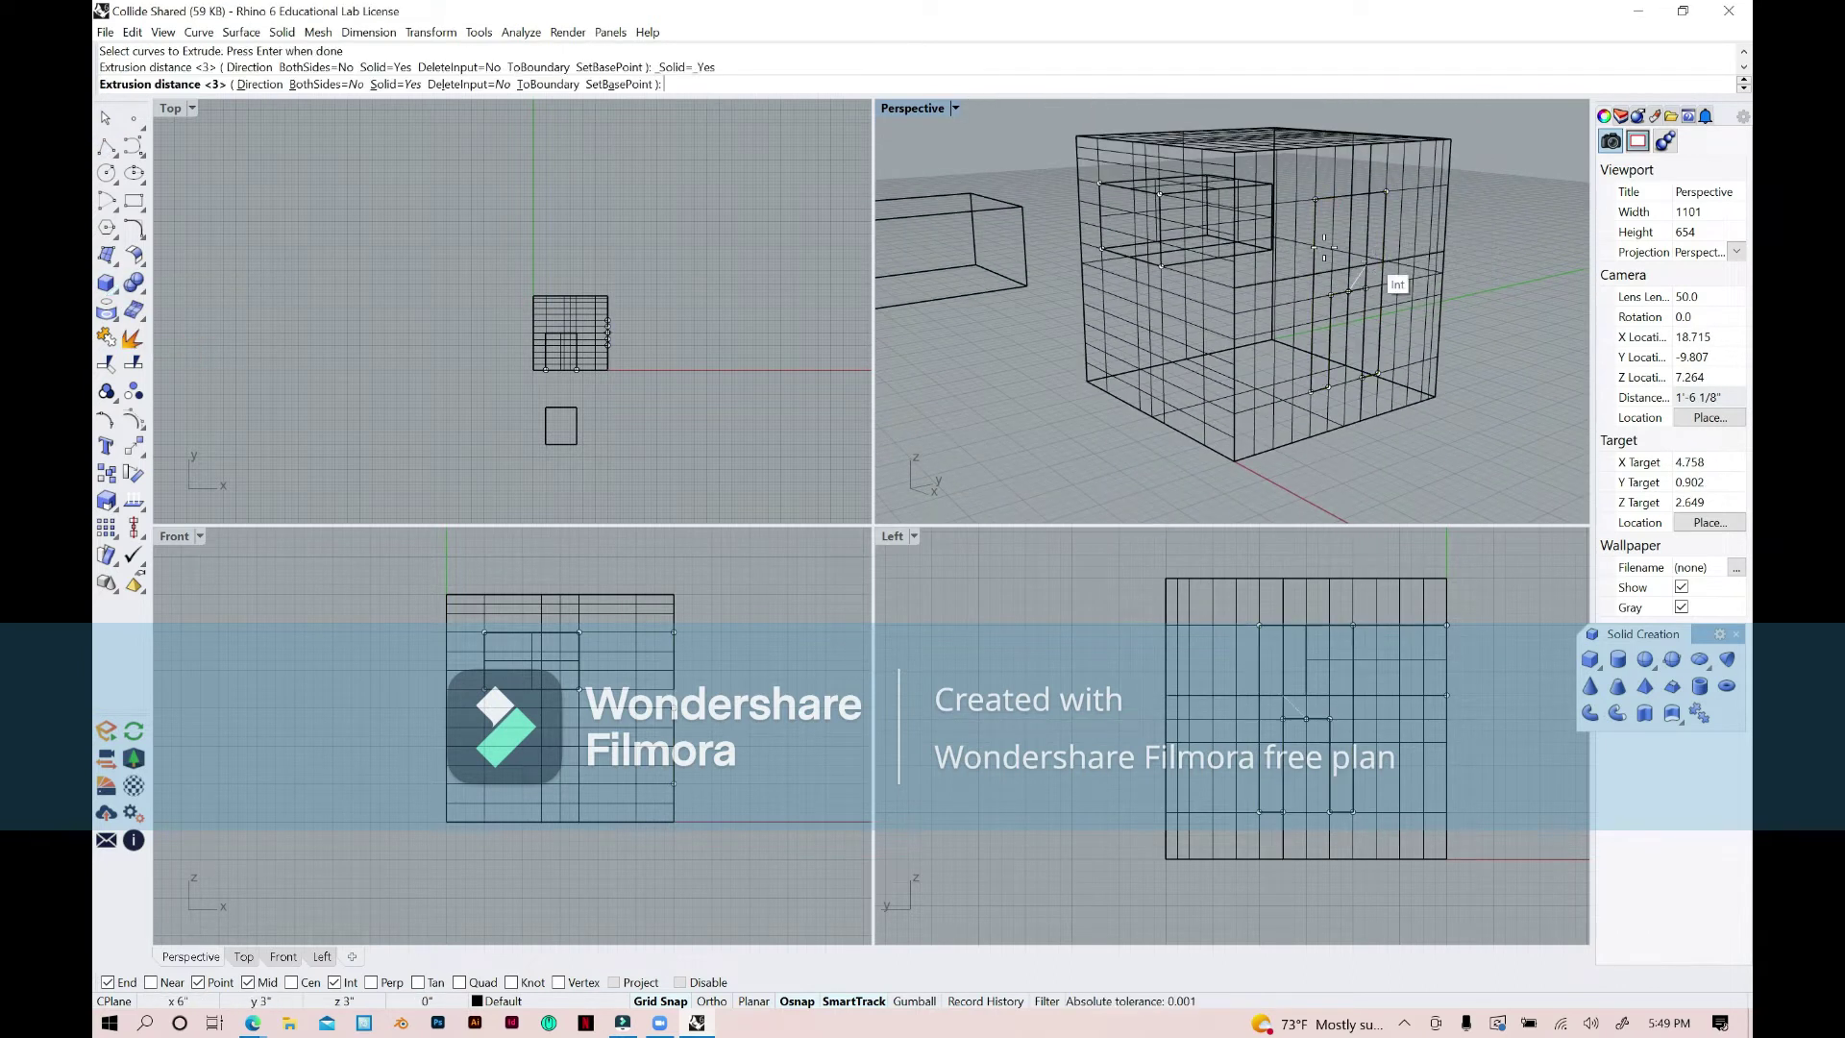
right_drag(1401, 280, 1438, 283)
click(1362, 124)
scroll(1412, 247, down, 5)
scroll(1413, 304, up, 5)
click(1365, 191)
text(Copy)
key(Return)
click(1263, 192)
key(shift)
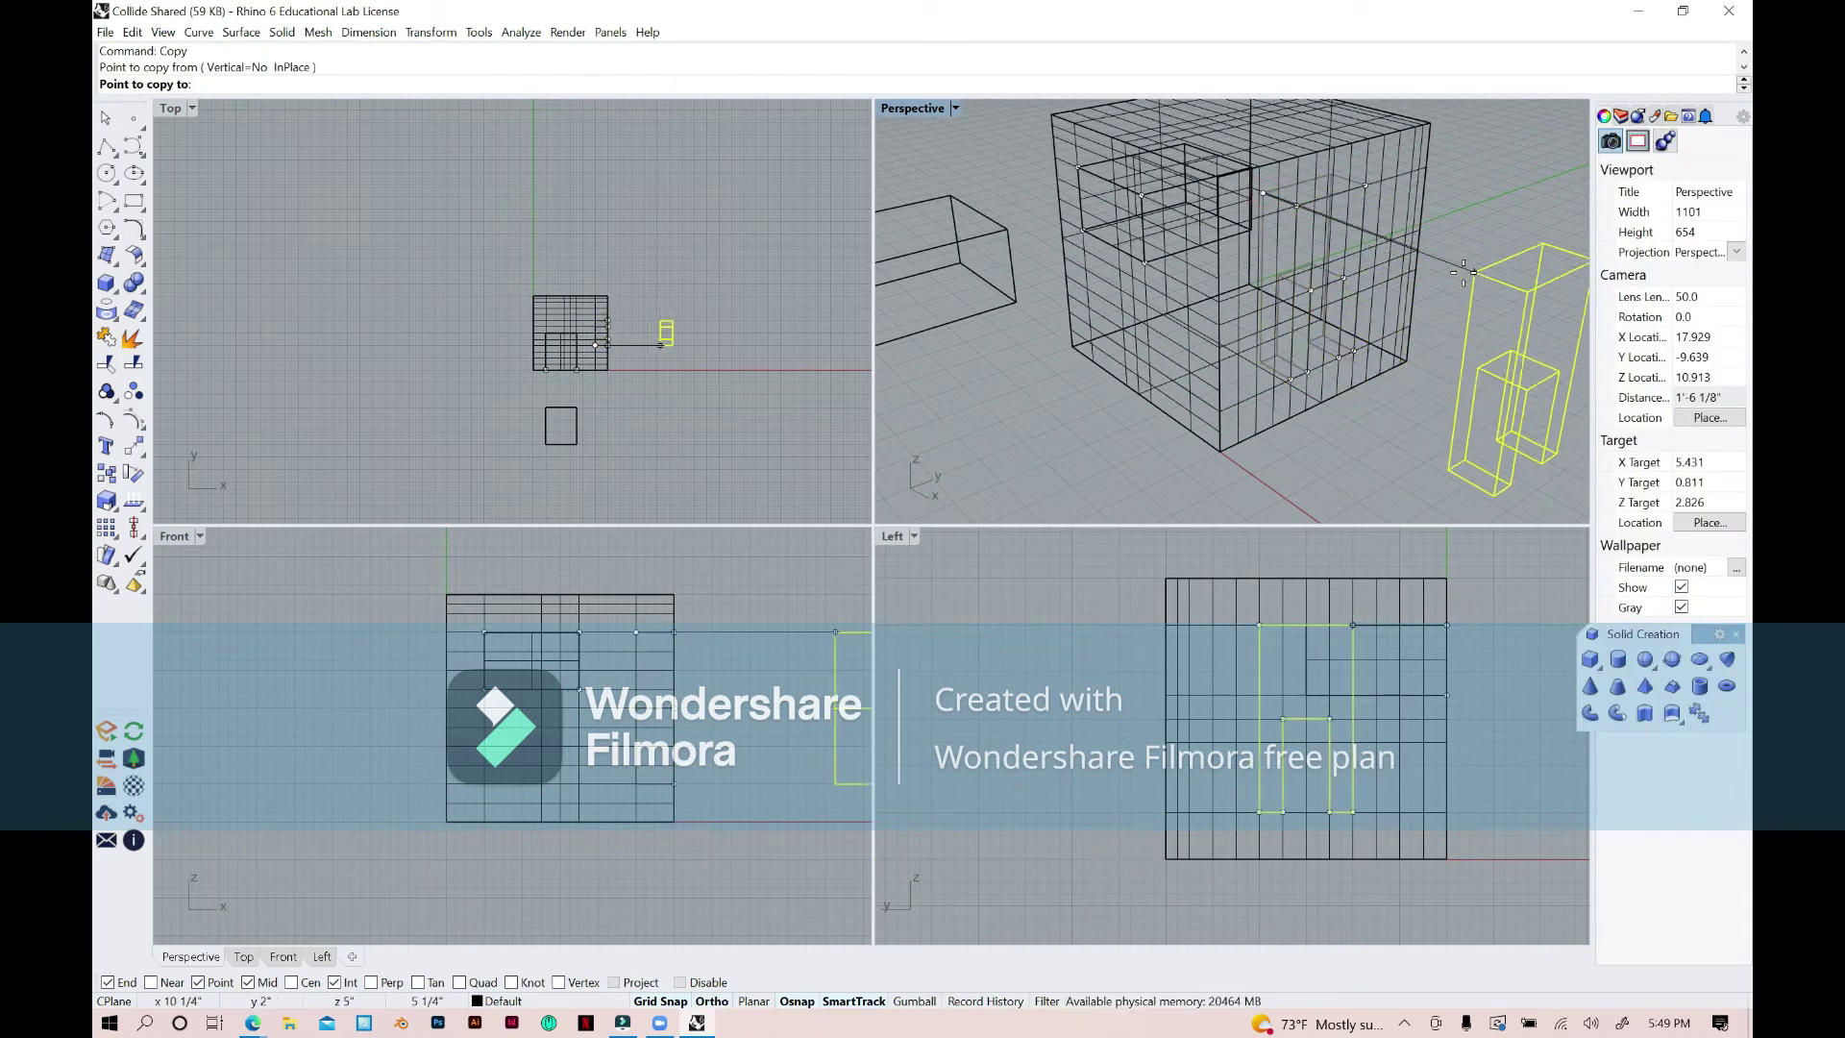
key(shift)
click(638, 82)
key(shift)
right_drag(1468, 265, 1460, 267)
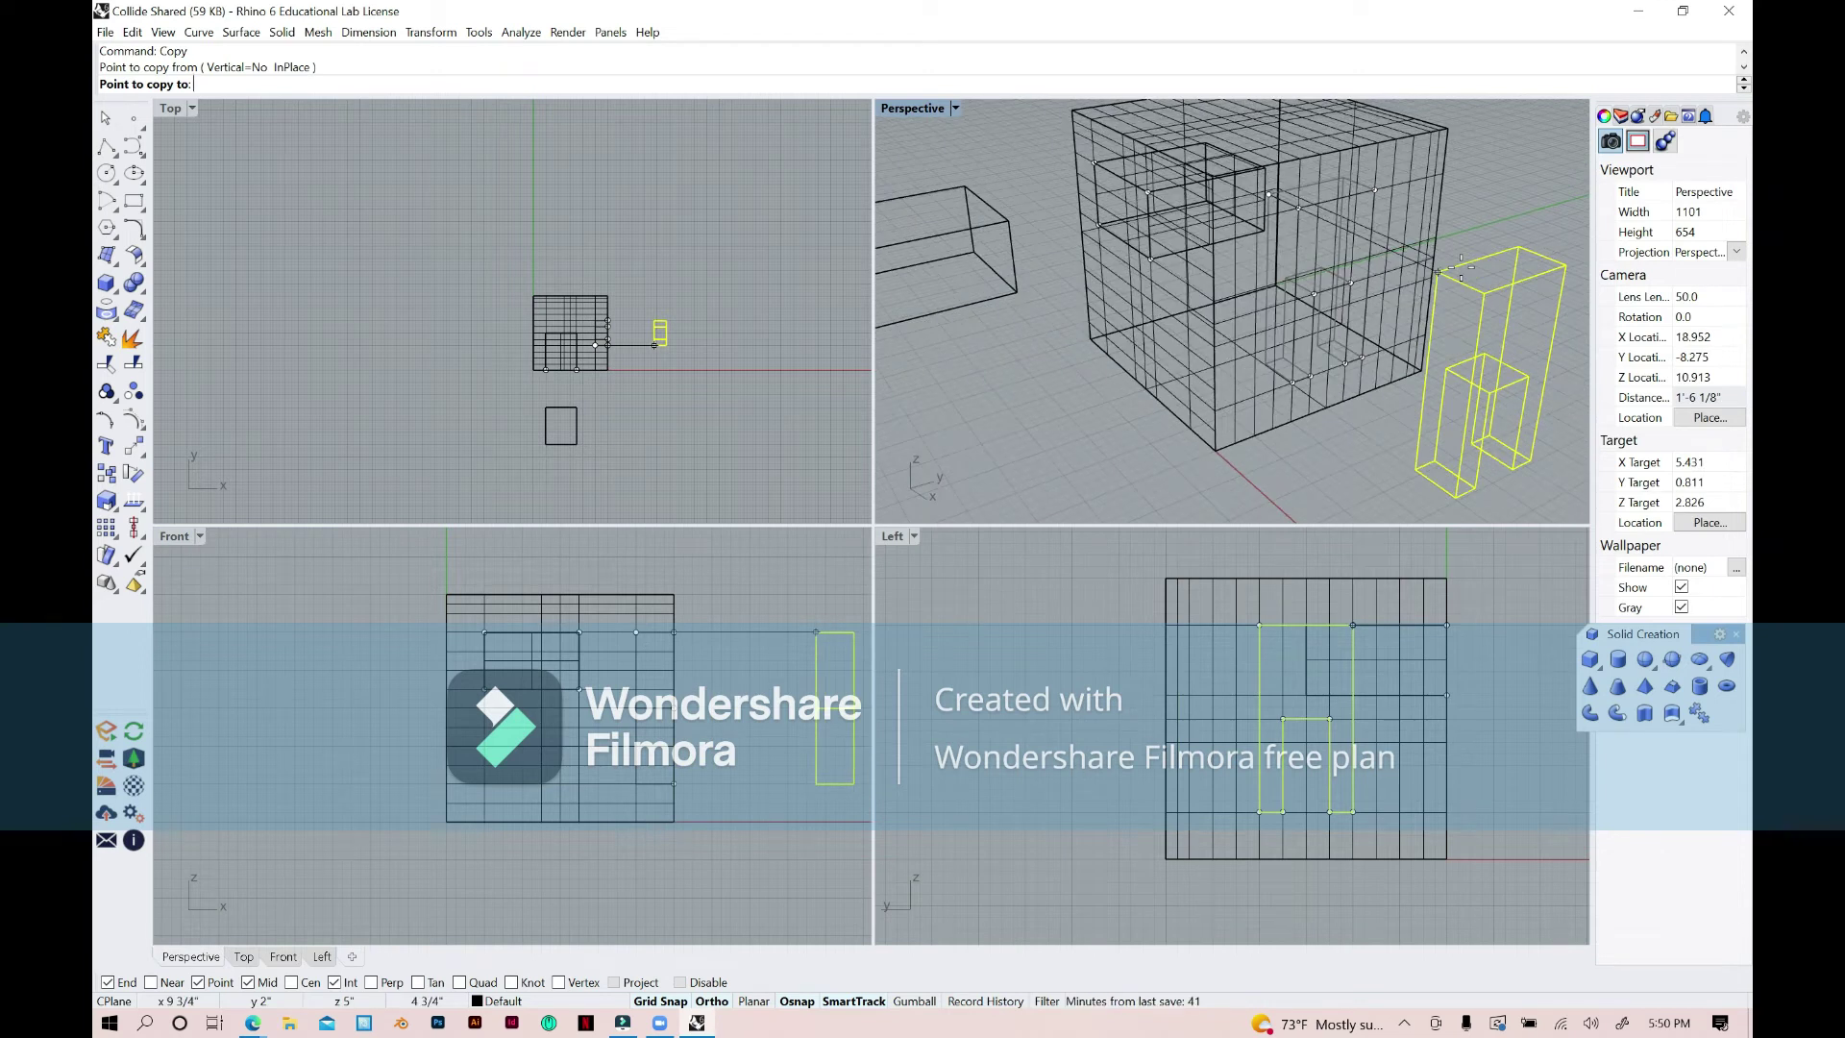
key(Escape)
key(ctrl+z)
key(ctrl+y)
Copy the notched solid about 6" straight out from the x 6" face, using its upper corner on the face as the base point.
click(1341, 236)
text(cop)
key(Return)
click(1300, 209)
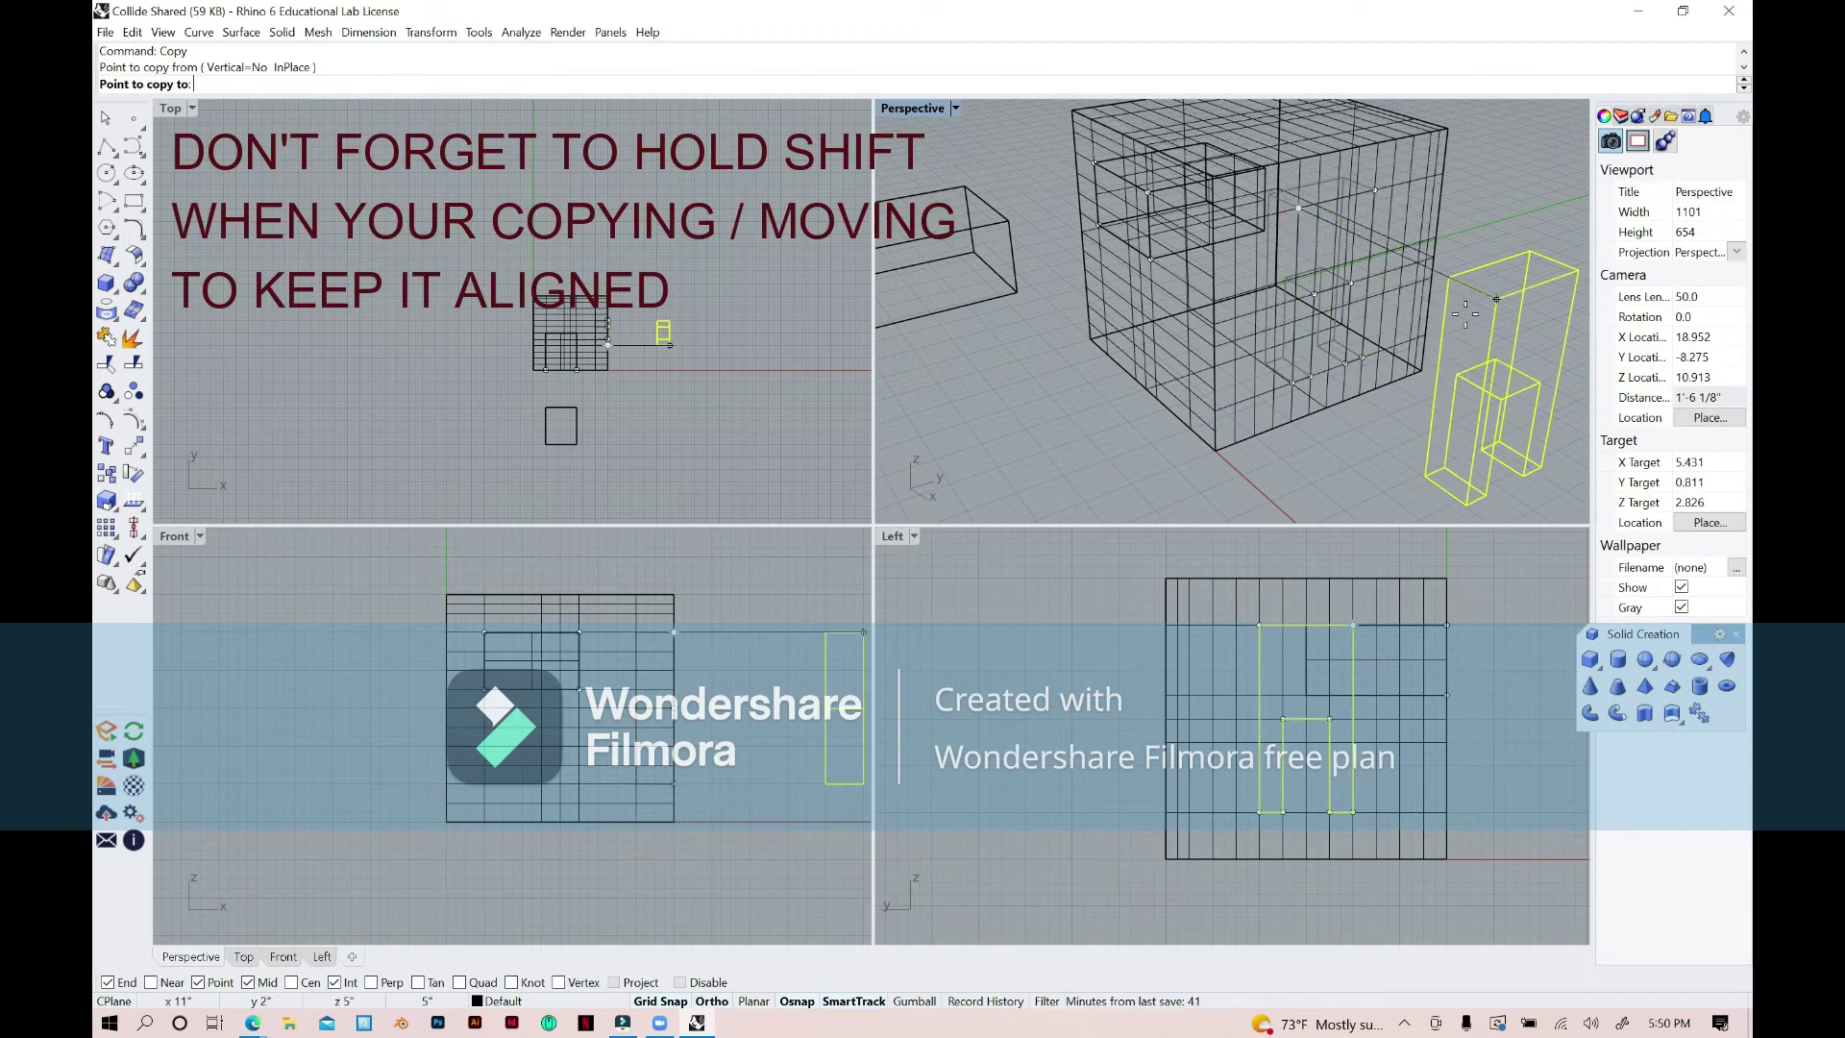
right_drag(1462, 313, 1479, 346)
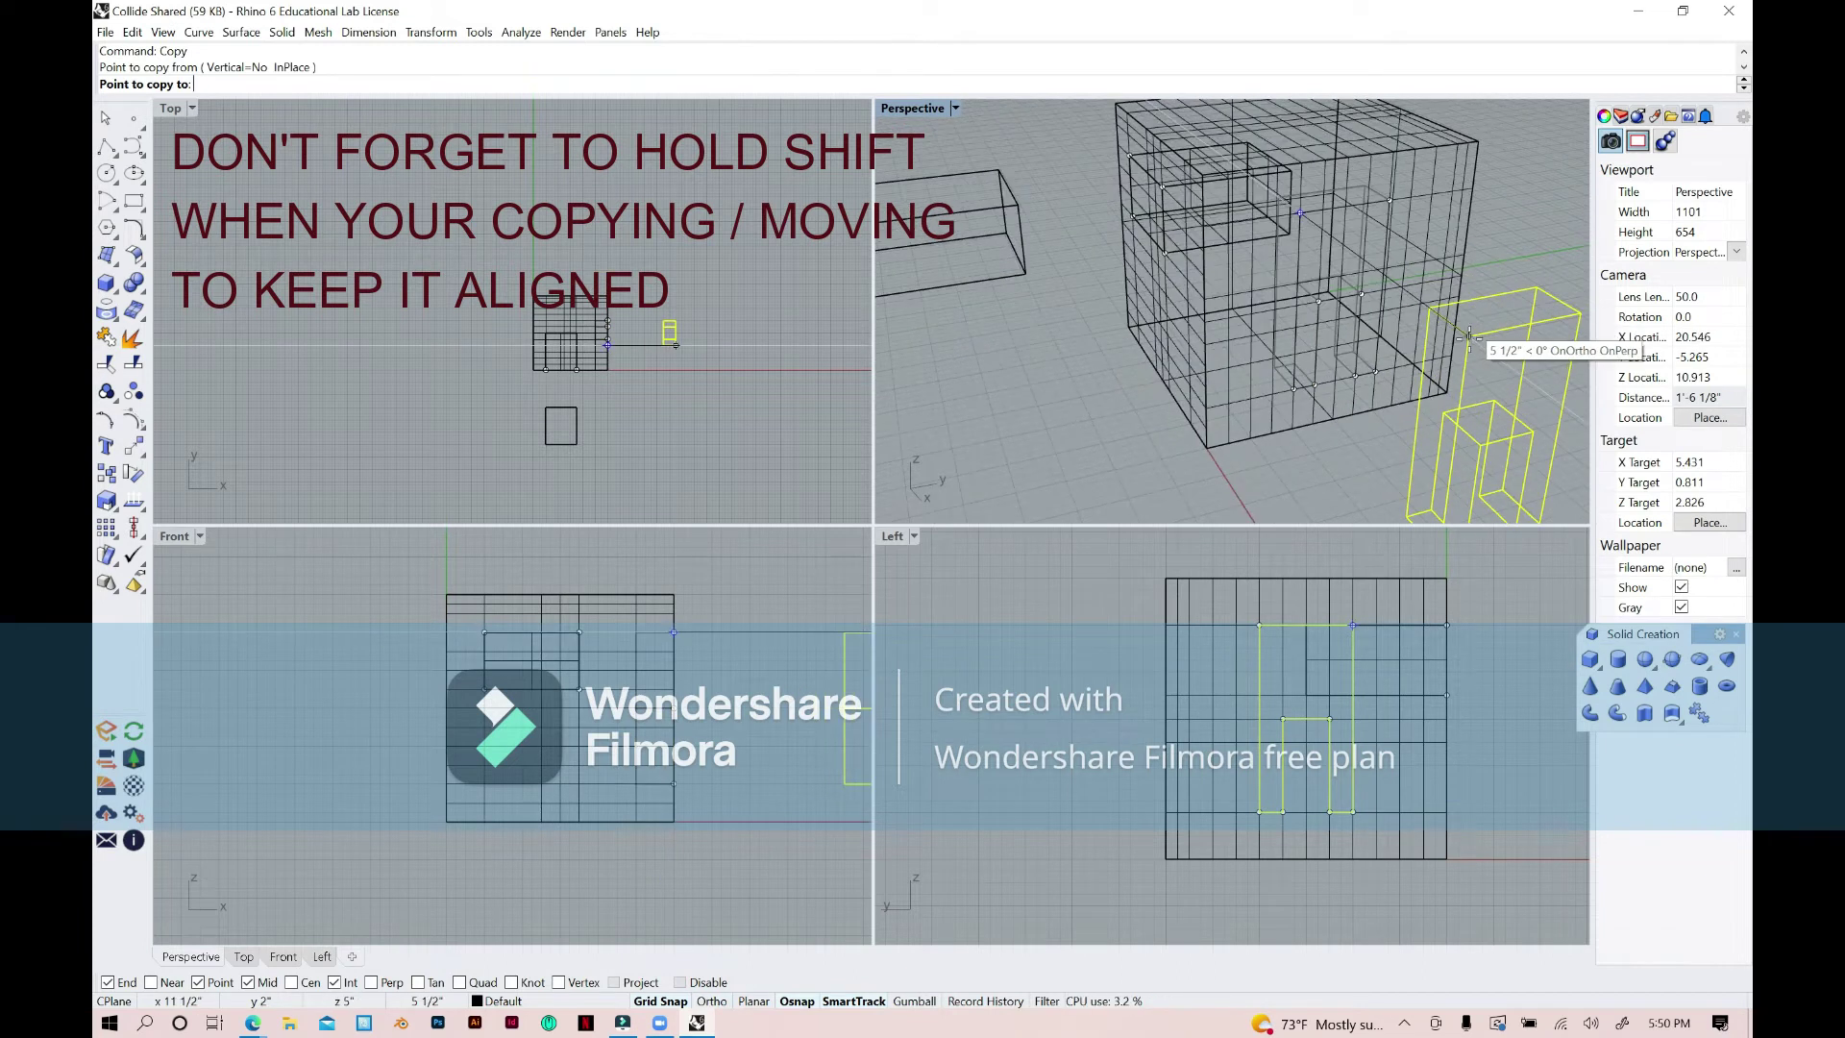
click(1488, 355)
key(Return)
click(1486, 267)
scroll(1369, 327, down, 5)
right_drag(1369, 336, 1427, 340)
scroll(1428, 340, up, 3)
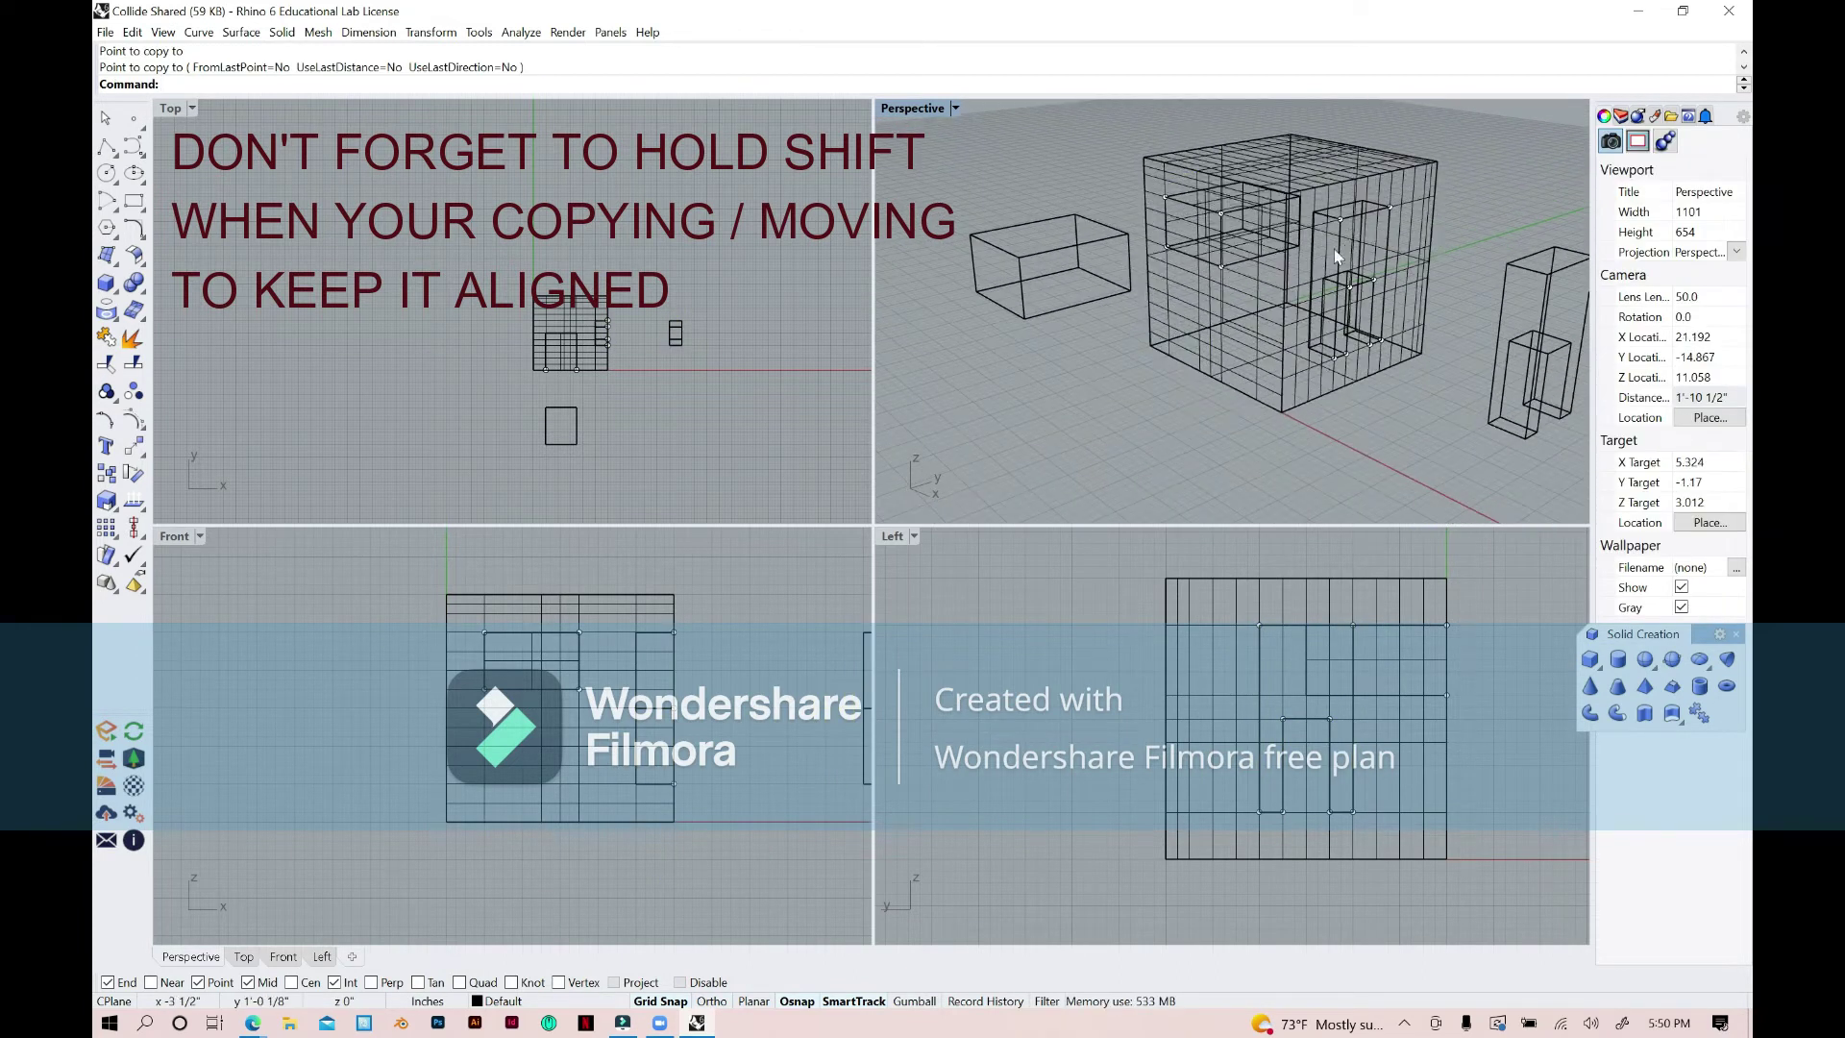
Set the perspective view to shaded and subtract the embedded notched solid from the cube with Boolean Difference.
click(1333, 250)
click(956, 108)
click(913, 173)
click(1220, 213)
click(1249, 288)
click(137, 285)
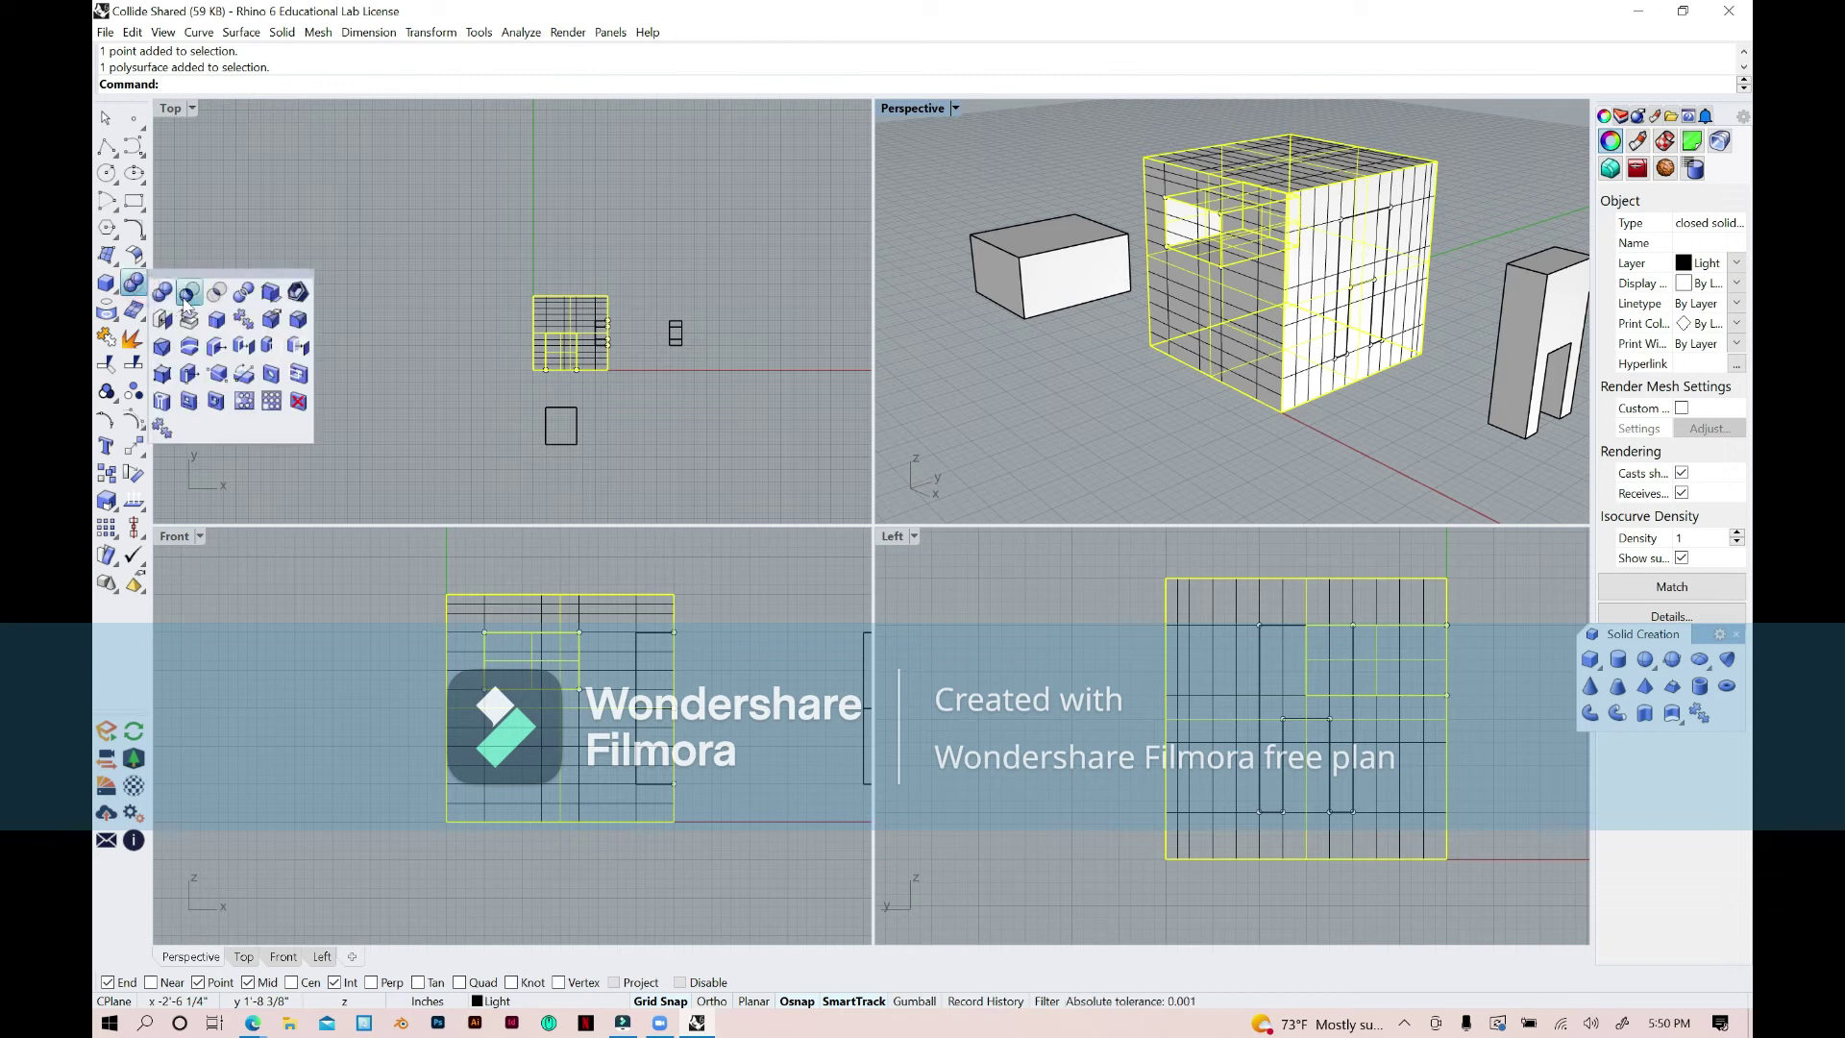
click(188, 295)
click(1371, 223)
key(Return)
right_drag(1492, 262, 1386, 446)
key(Escape)
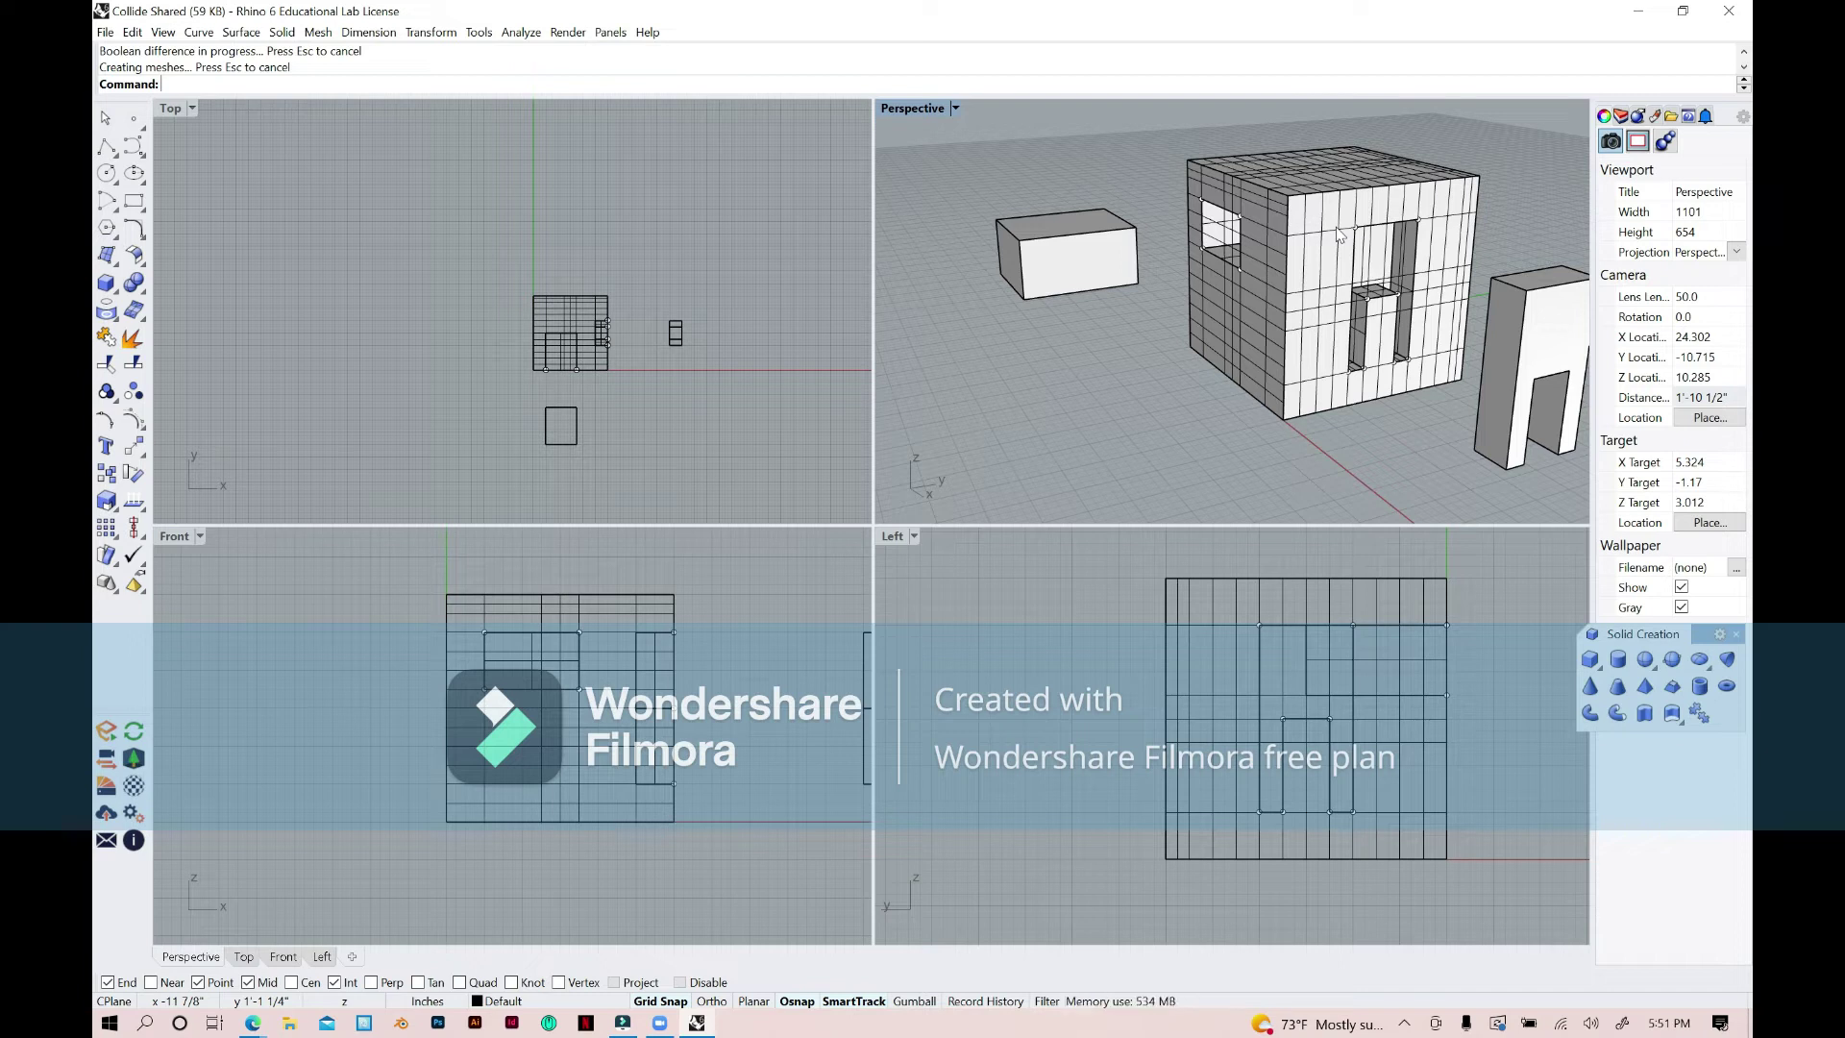
Place points on the cube's front face at the corners of a small quadrilateral below the rectangular opening.
scroll(1129, 248, down, 3)
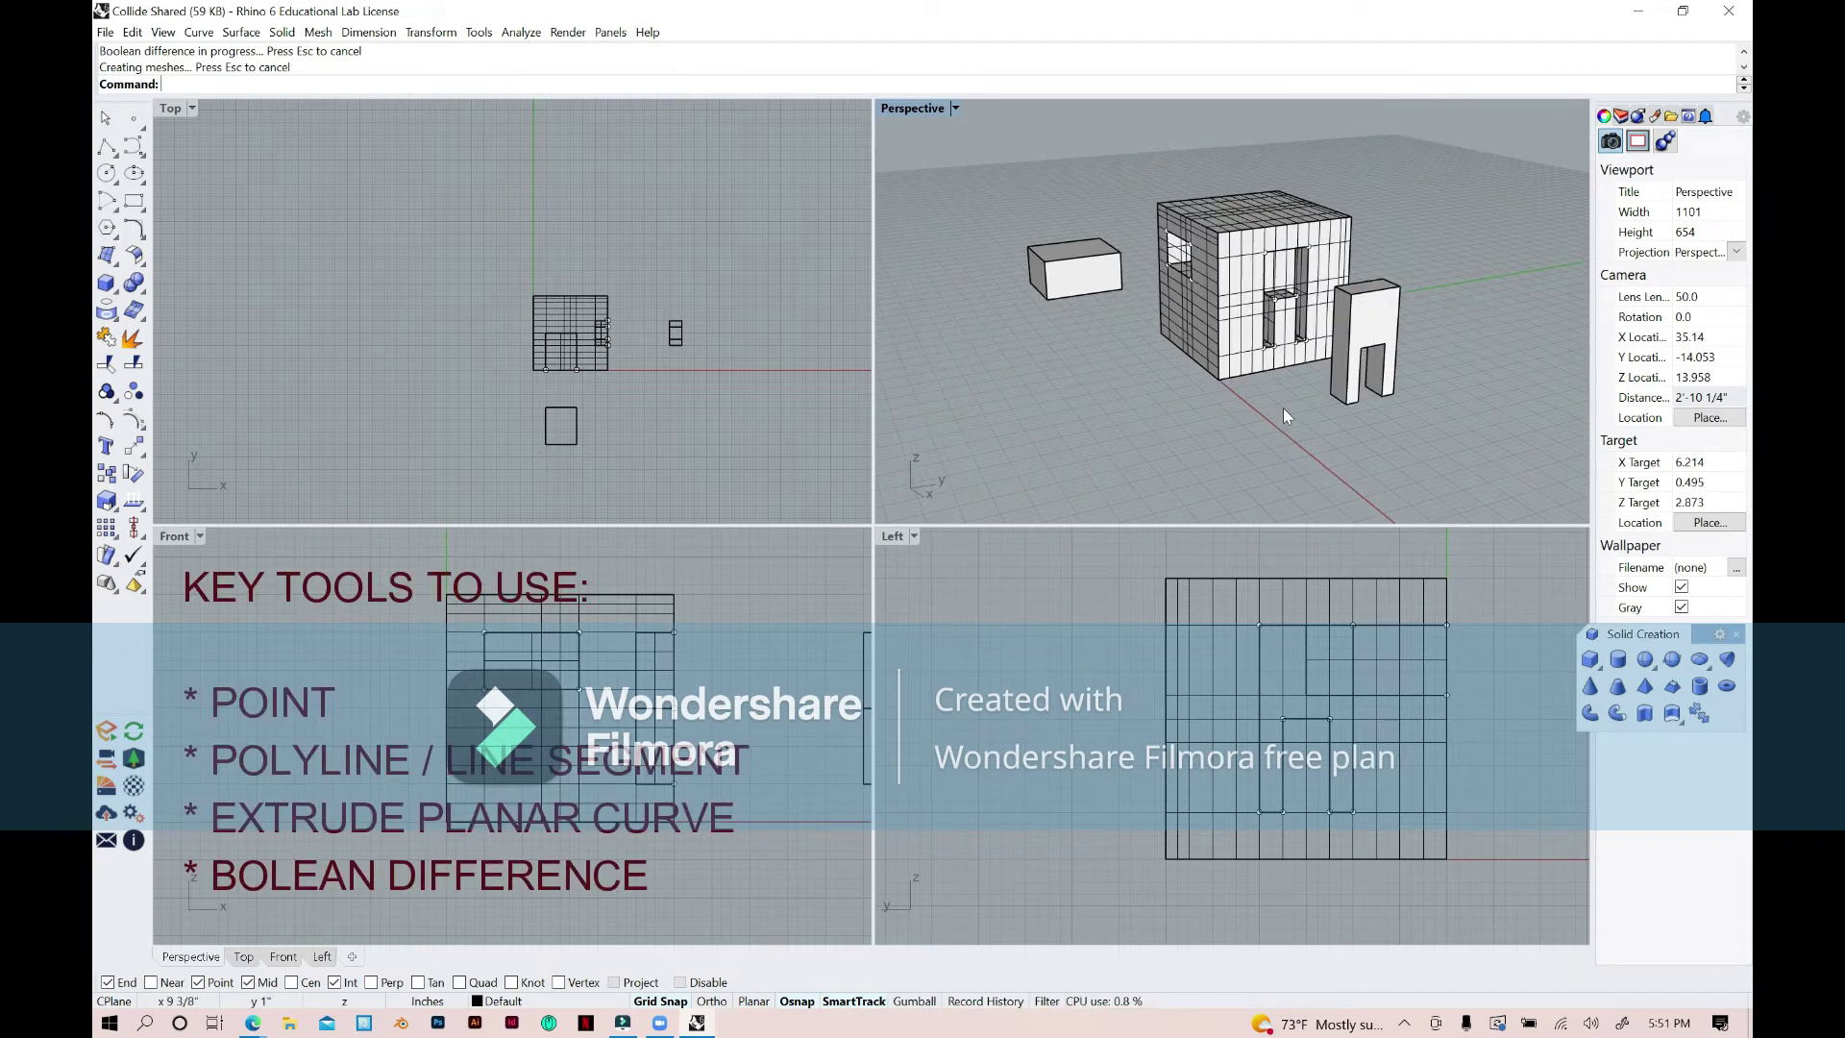
scroll(1203, 235, up, 2)
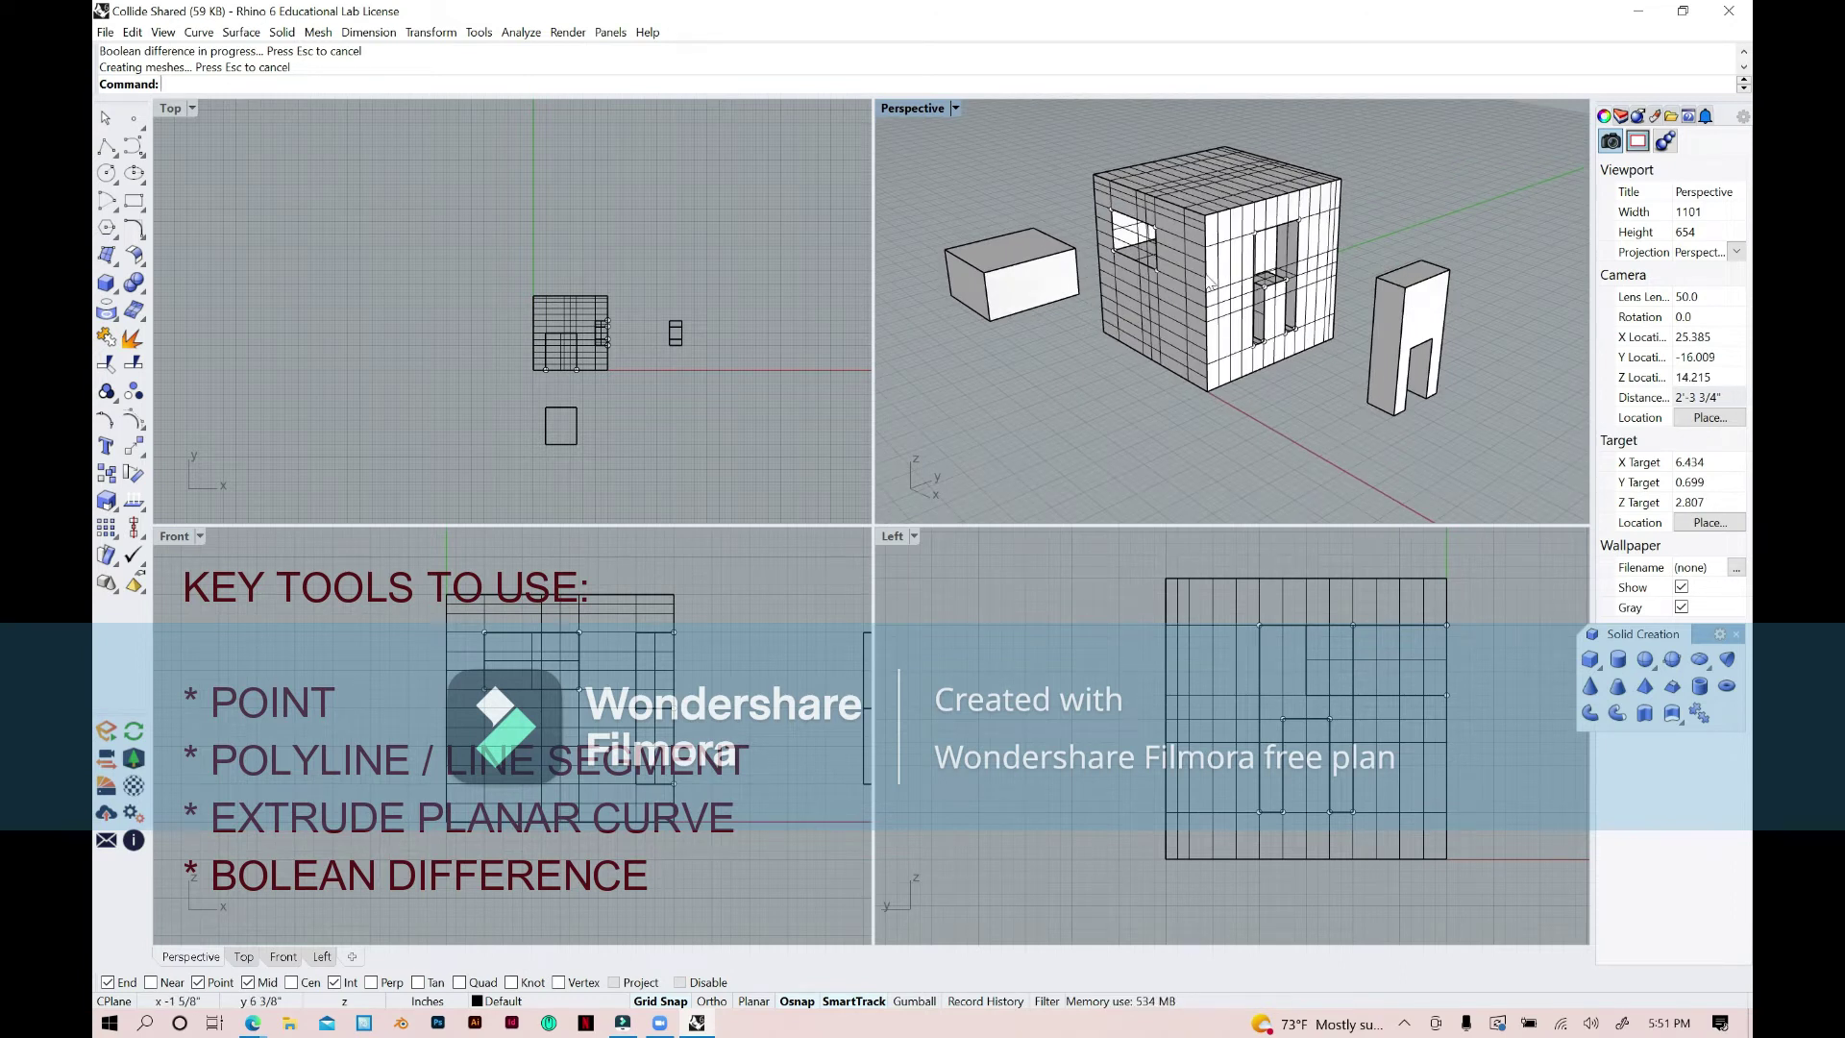
scroll(1210, 283, up, 2)
click(133, 118)
click(1144, 351)
click(1185, 375)
click(1184, 355)
Draw a closed four-sided polyline through the new points on the lower part of the cube's front face.
click(106, 146)
click(1144, 333)
click(1145, 352)
click(1185, 375)
click(1184, 356)
click(1144, 333)
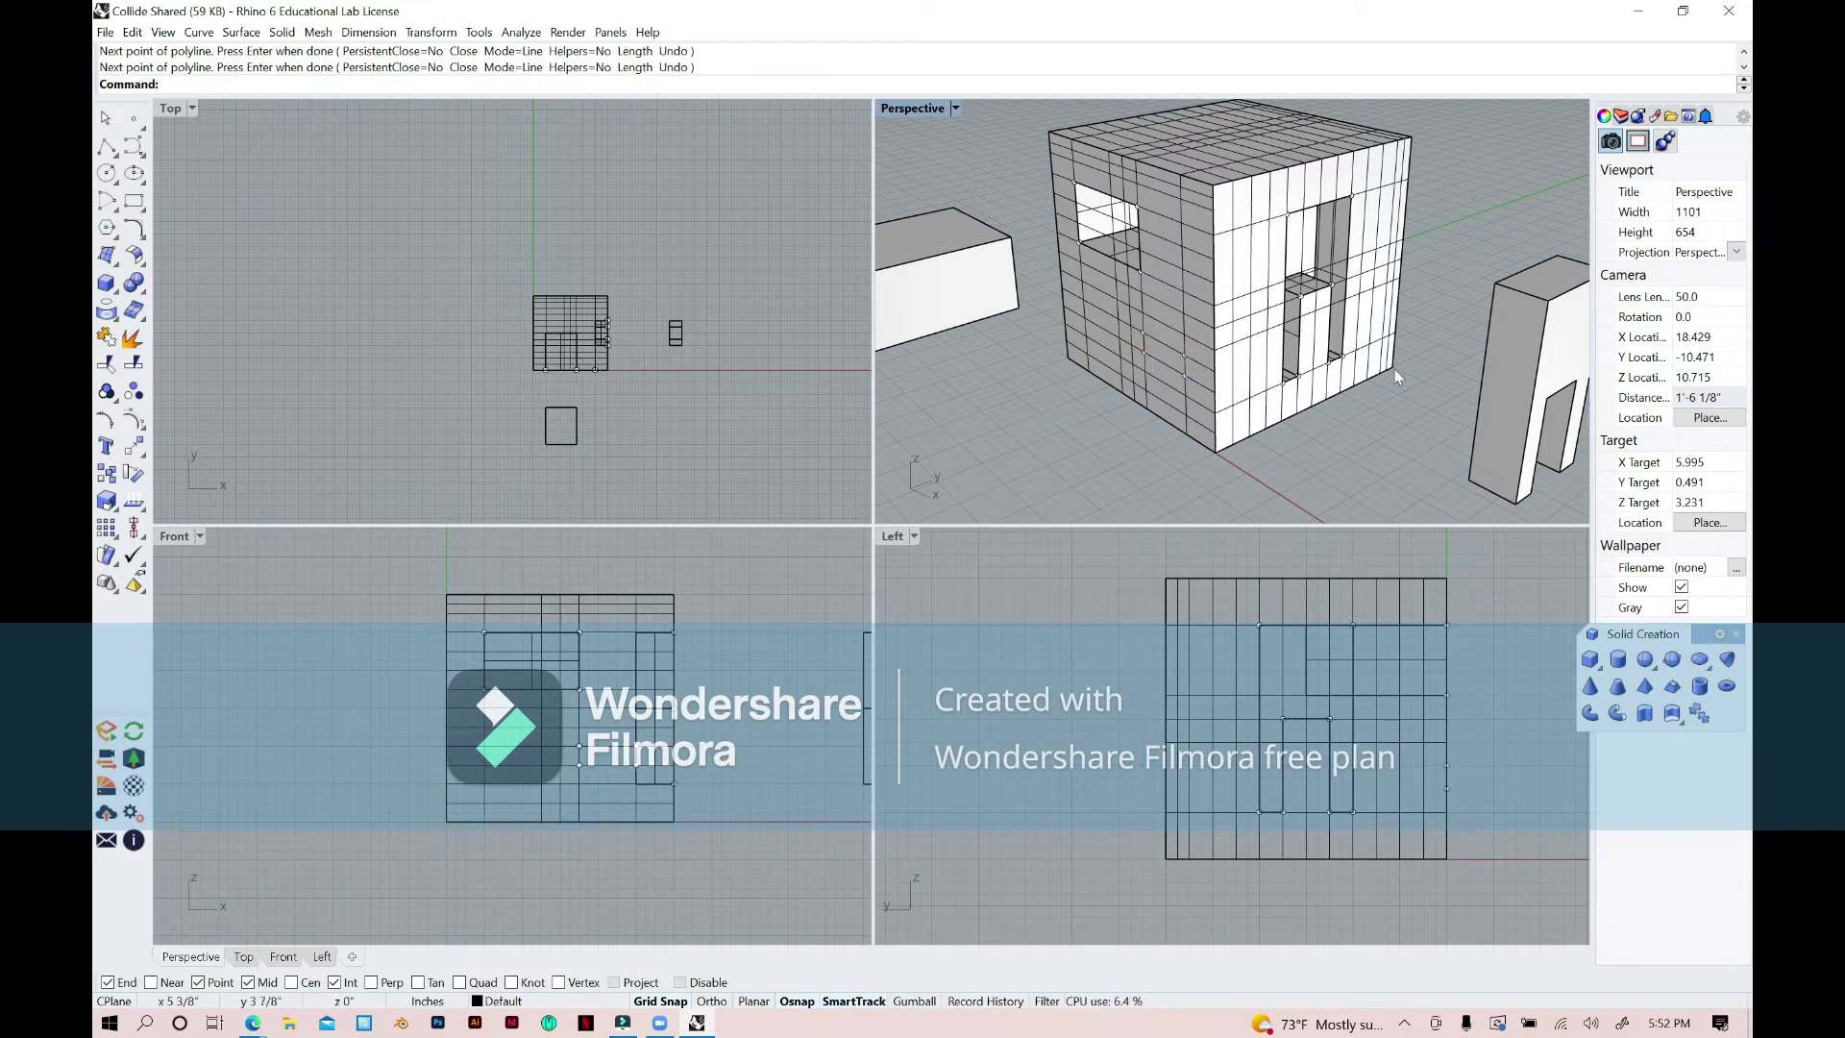
Extrude the closed polyline on the lower front face into the cube as a solid, up to a grid intersection on the top face.
click(1165, 361)
click(1213, 378)
click(113, 289)
click(186, 352)
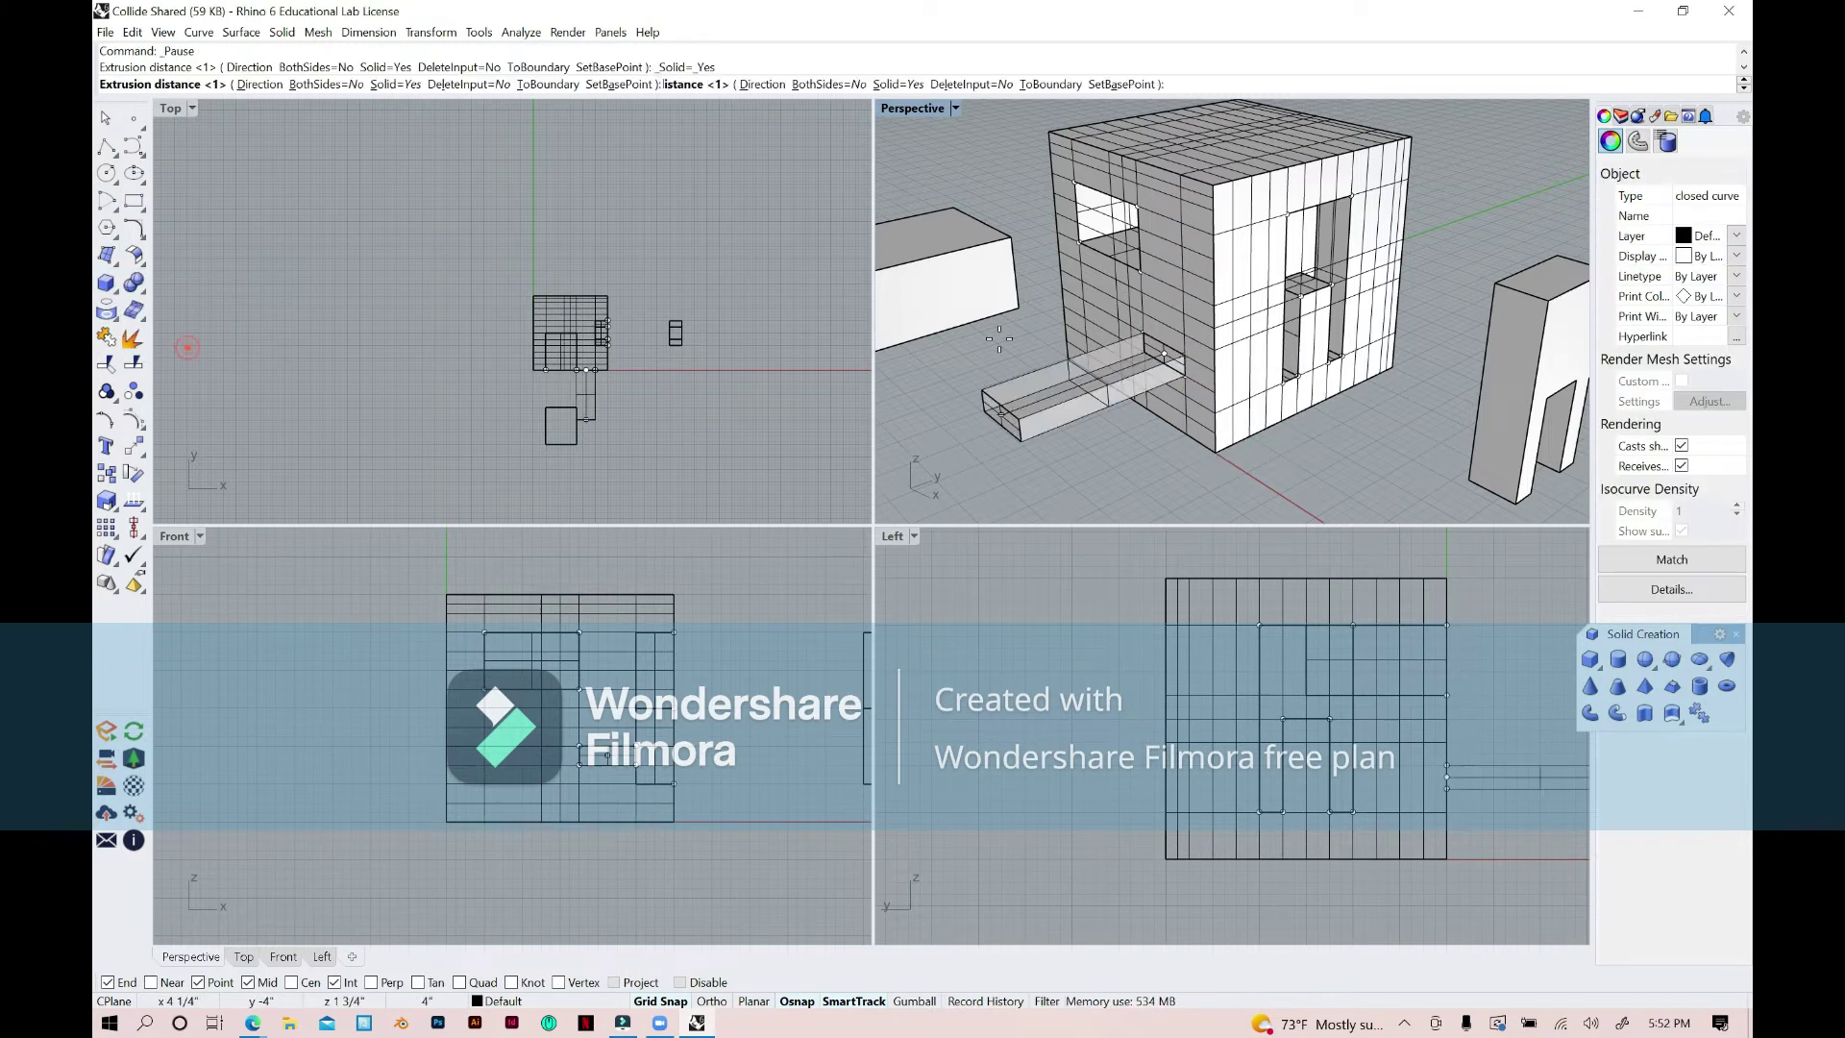
click(1258, 158)
Set the perspective view to wireframe and copy the new solid about 4 1/2" straight out from the front face, using its lower corner as base point.
click(956, 108)
click(946, 152)
mouse_move(1277, 412)
right_down()
mouse_move(1166, 304)
mouse_move(1277, 371)
mouse_move(1207, 374)
mouse_move(1591, 388)
mouse_move(1268, 403)
right_up()
right_drag(1348, 315, 1206, 354)
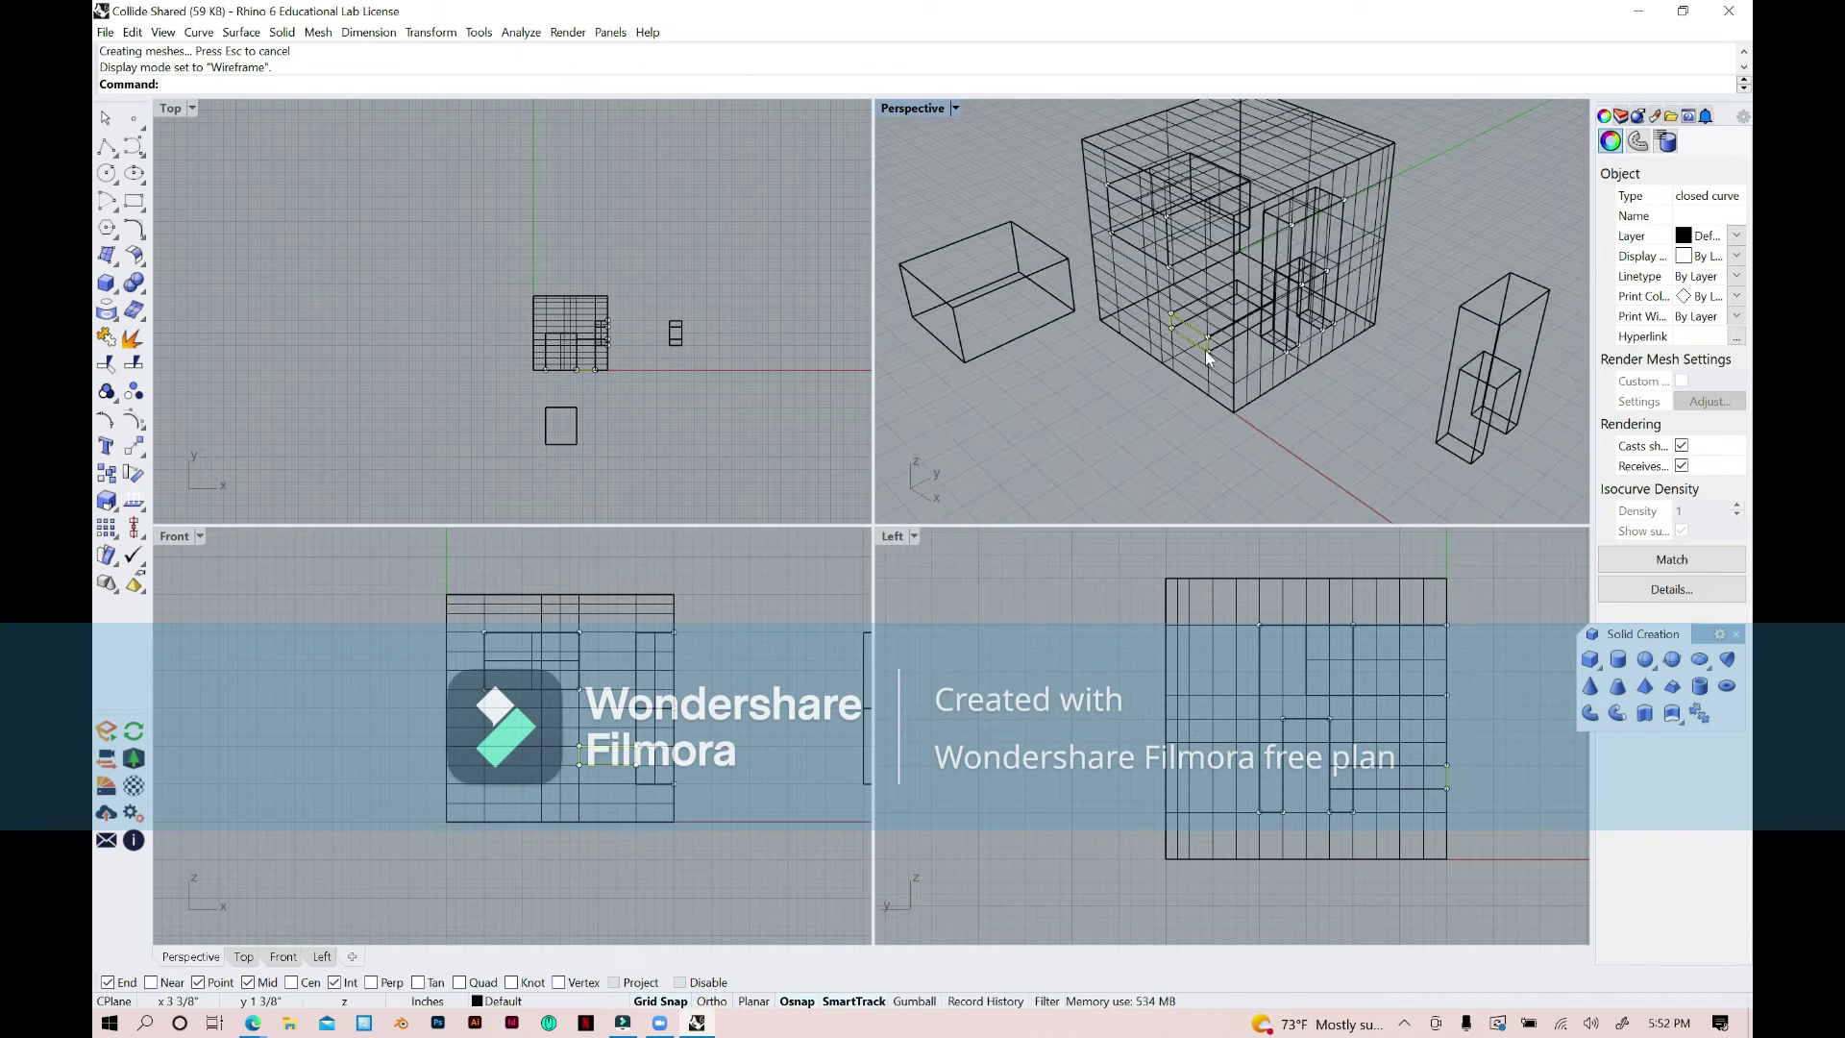
click(1205, 350)
click(1255, 401)
right_click(1003, 305)
click(1208, 350)
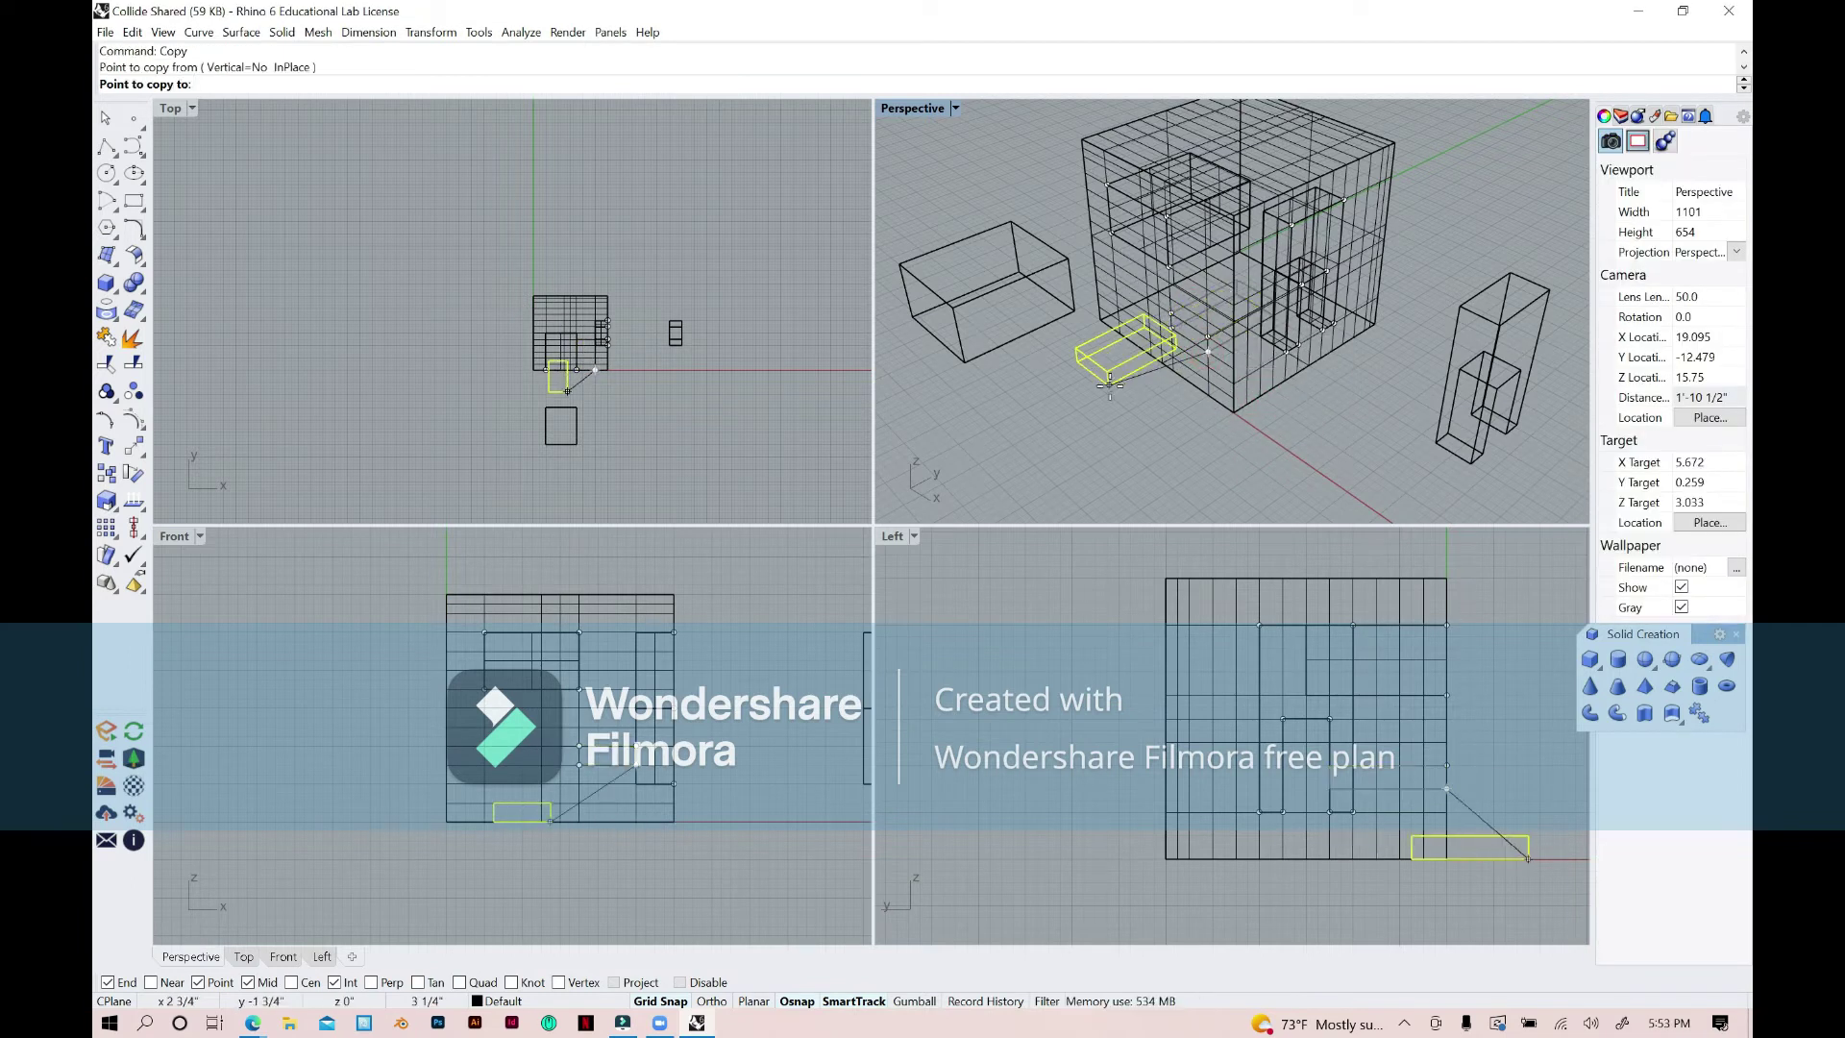
right_drag(1061, 422, 1050, 422)
shift+click(1057, 419)
right_click(1057, 419)
Set the perspective view back to shaded display.
right_drag(1232, 412, 1250, 415)
click(956, 108)
click(951, 174)
click(1233, 363)
click(134, 283)
click(145, 291)
key(Escape)
key(ctrl+z)
key(ctrl+y)
Subtract the embedded low box solid from the cube with Boolean Difference.
click(1233, 363)
click(144, 290)
click(189, 291)
click(1188, 336)
right_click(1188, 336)
Examine the openings carved into the cube and the solids copied outside it.
right_drag(1413, 452, 1255, 389)
scroll(1211, 367, up, 8)
scroll(1240, 361, down, 11)
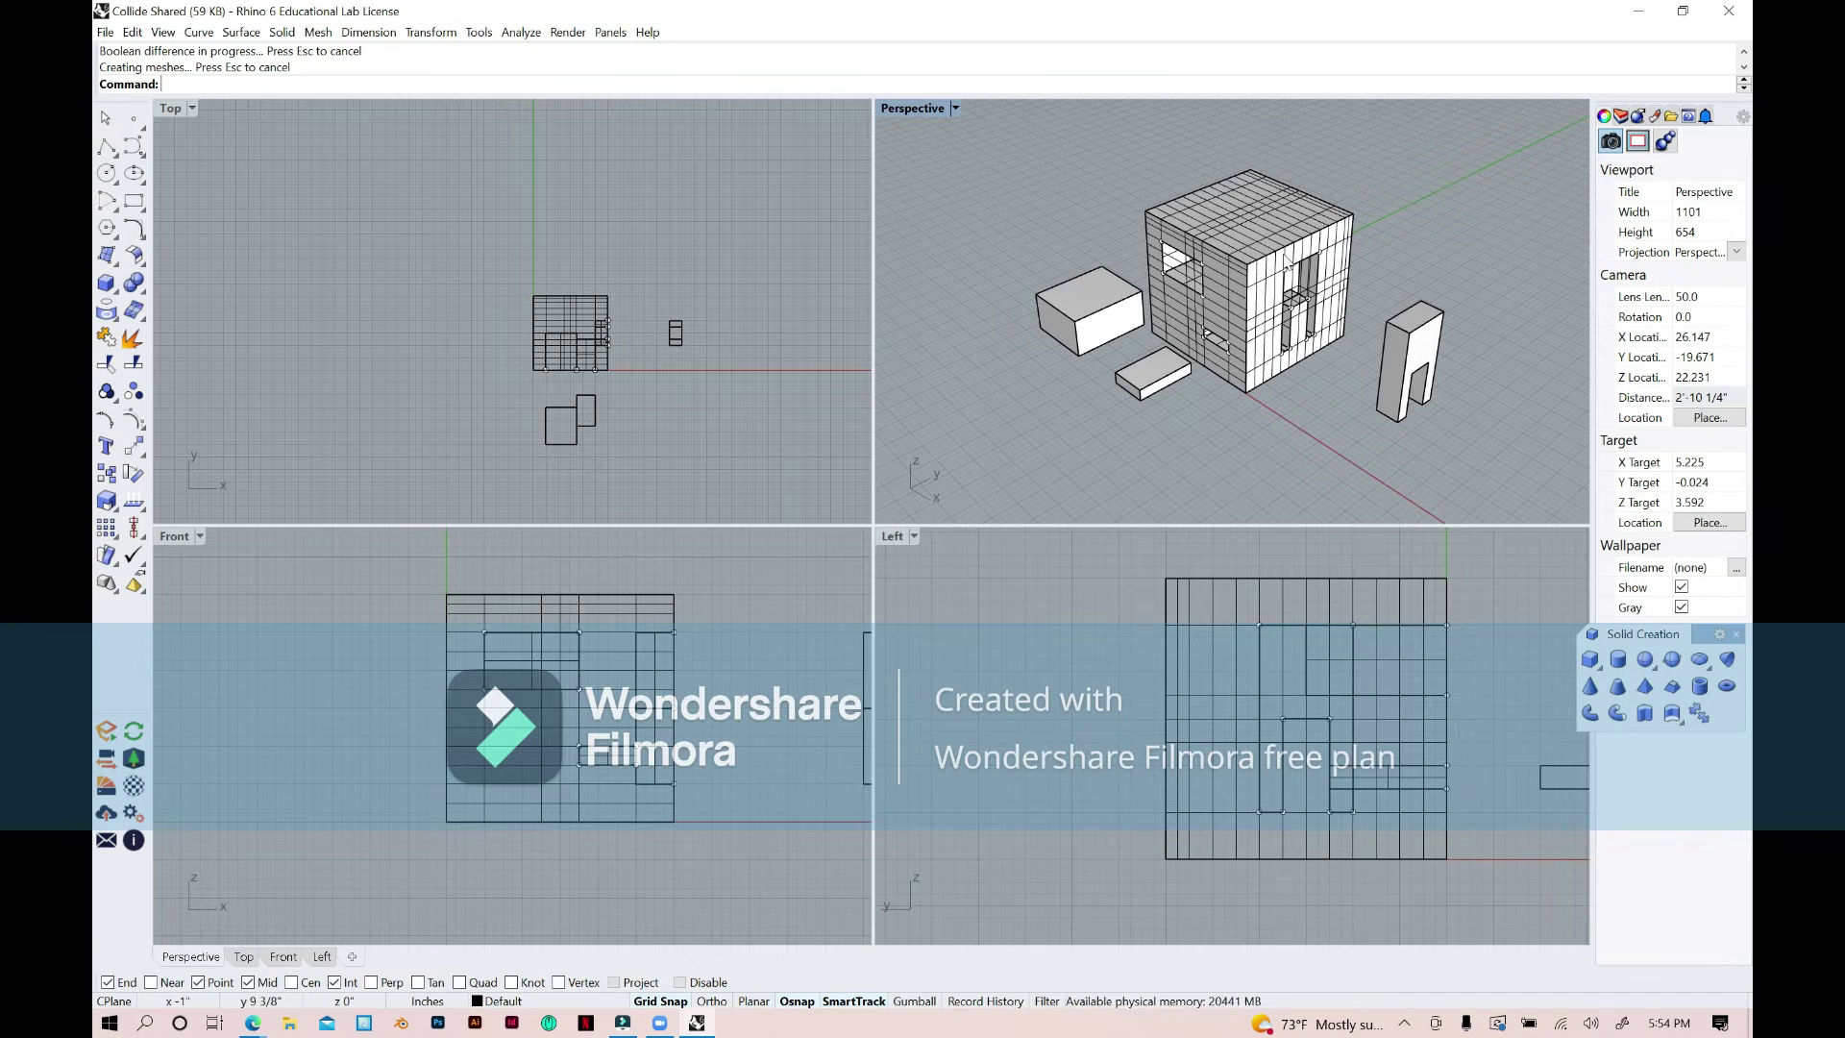
scroll(1227, 265, up, 2)
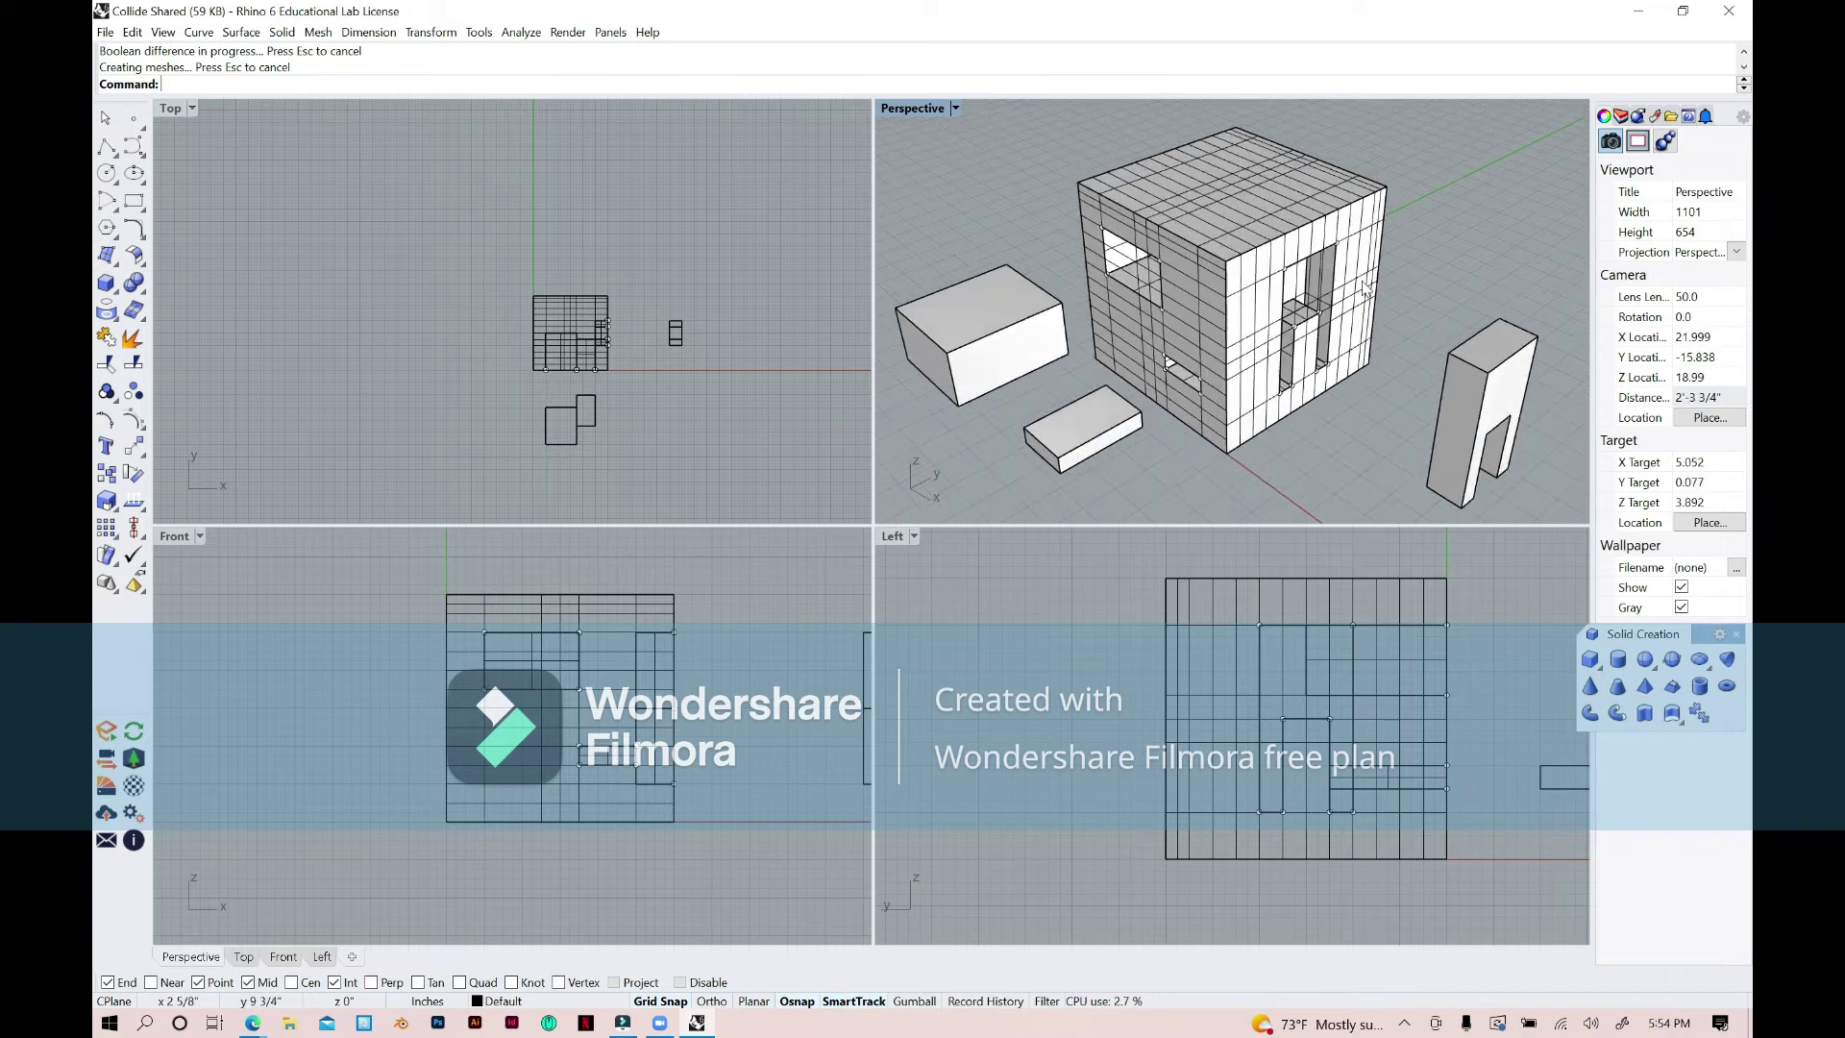
scroll(1162, 283, up, 1)
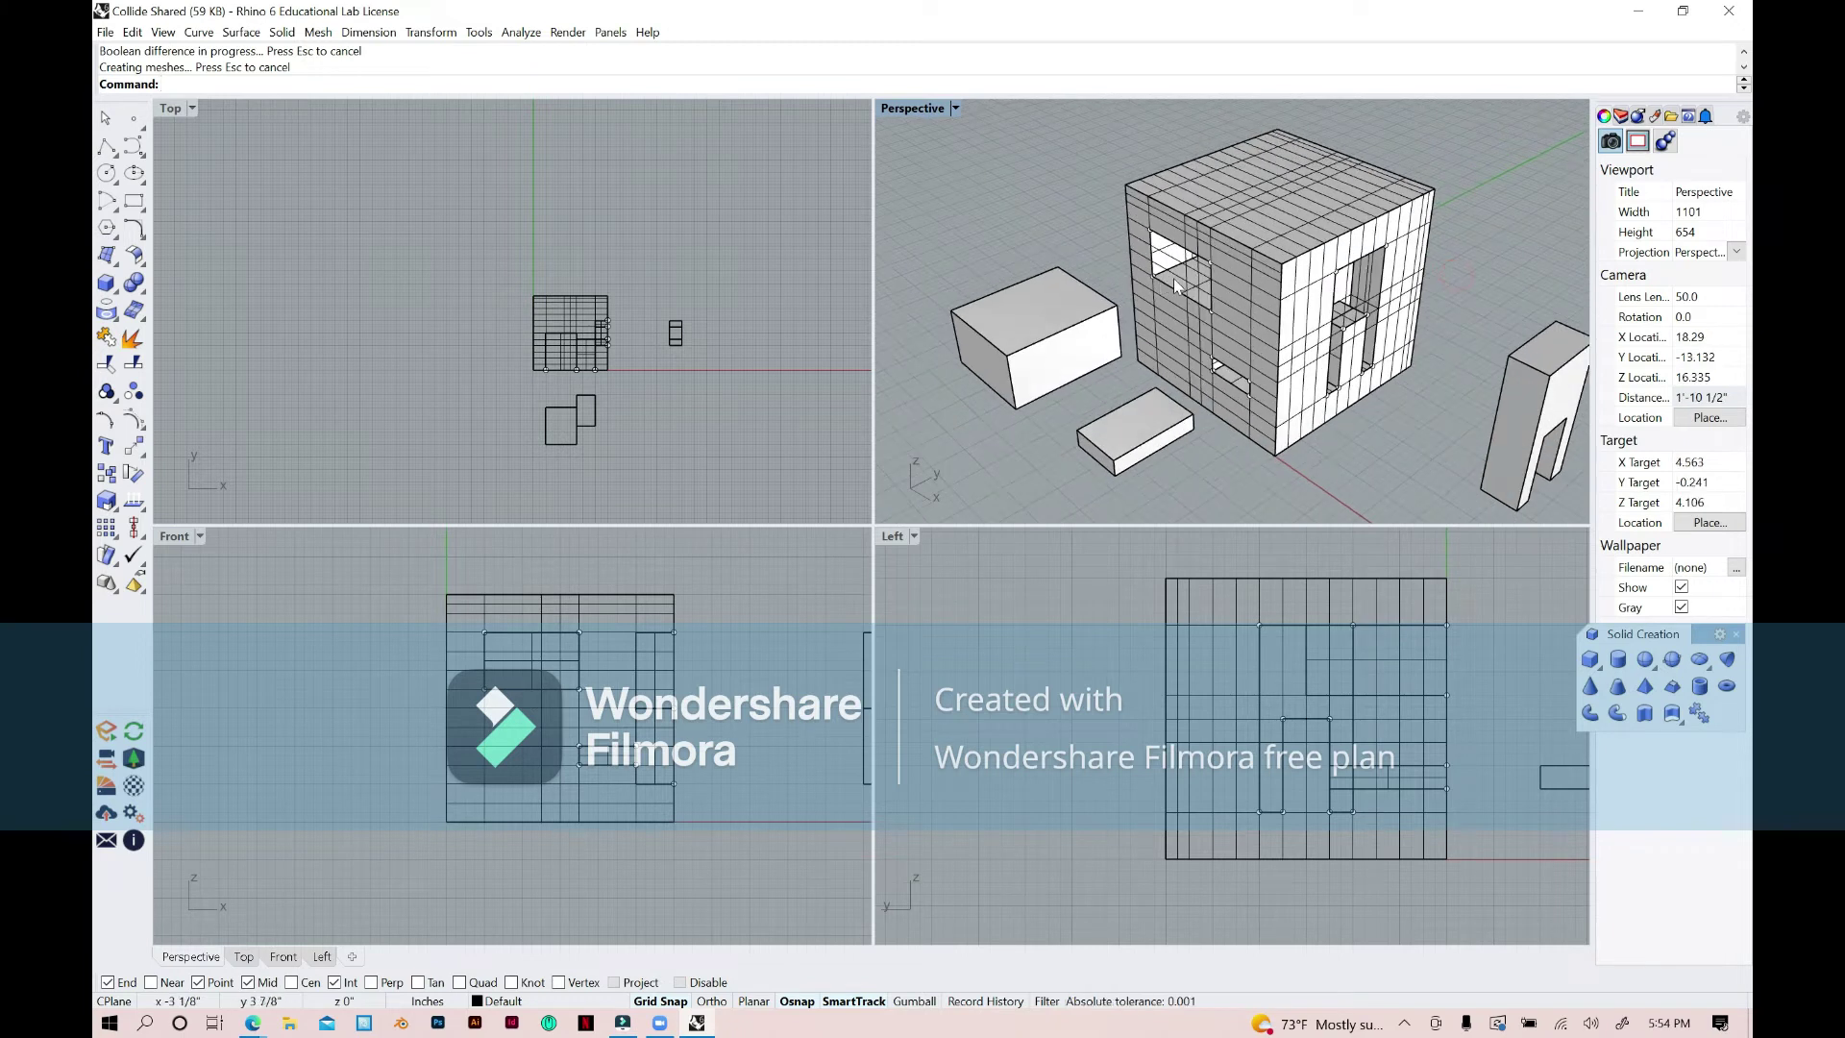
click(1174, 271)
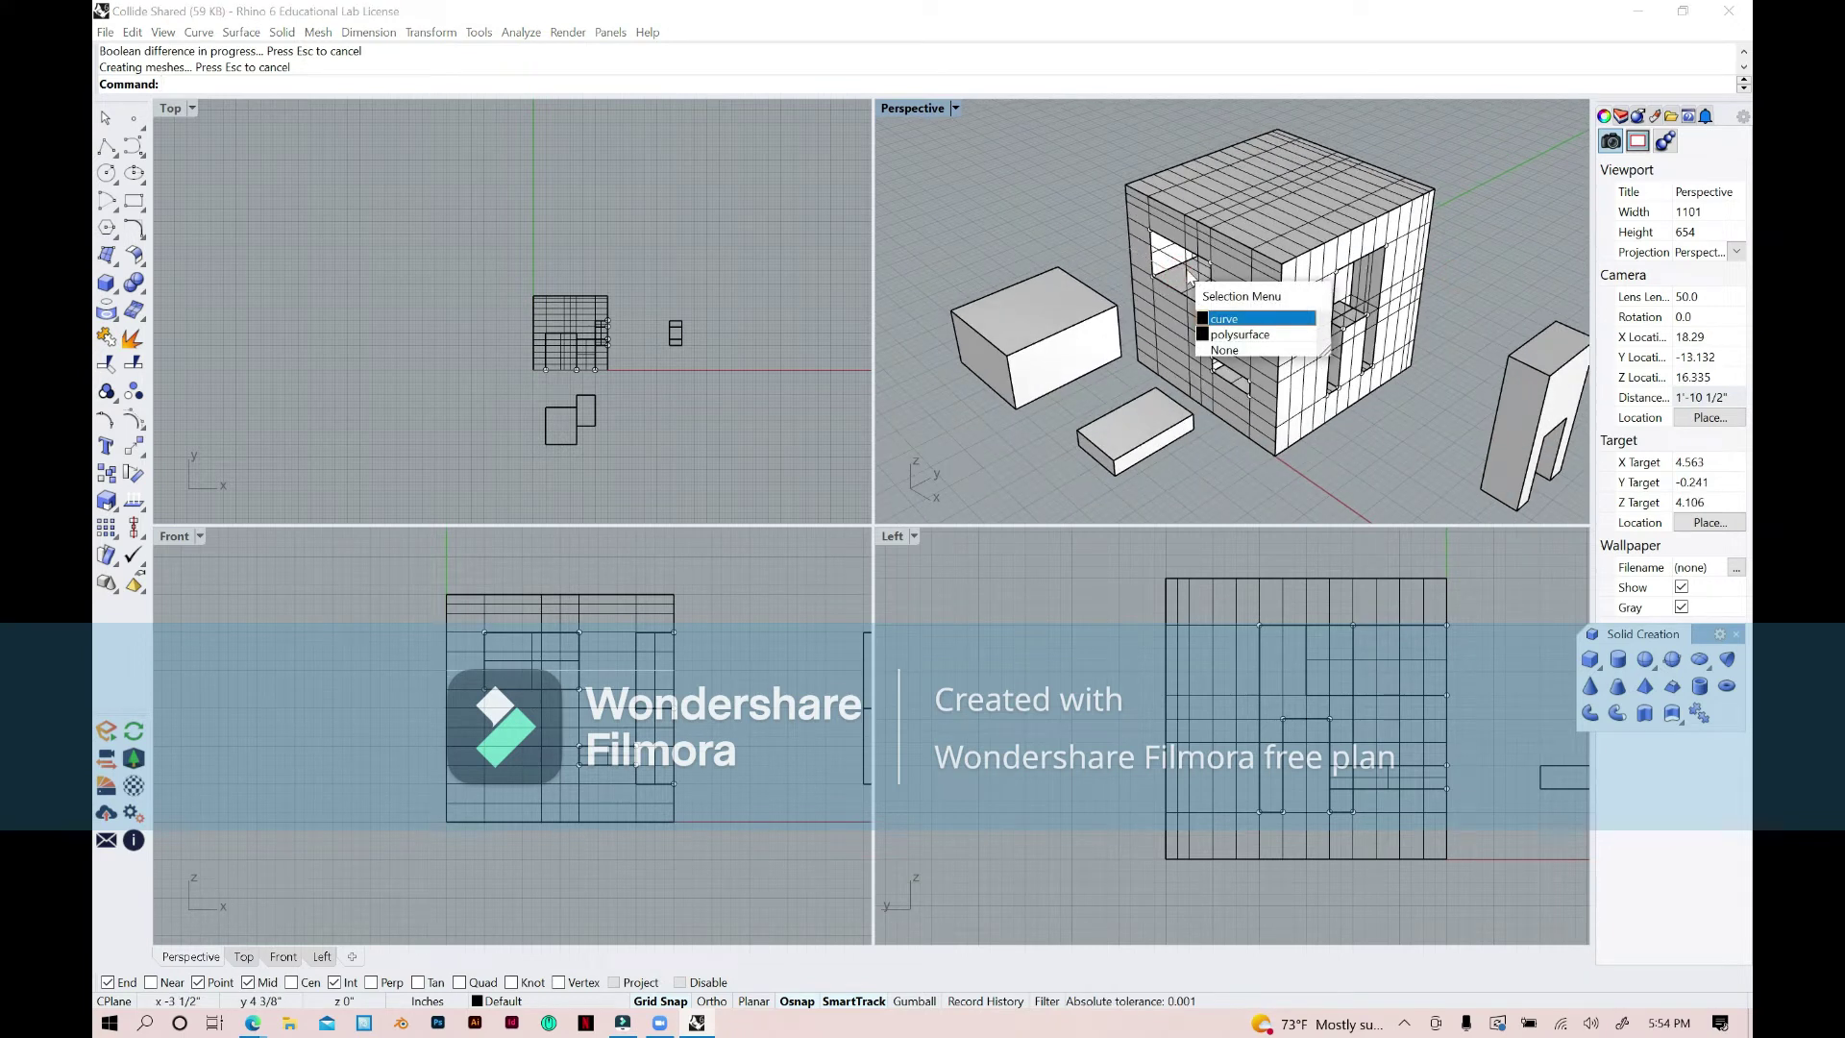
click(1174, 269)
click(1172, 266)
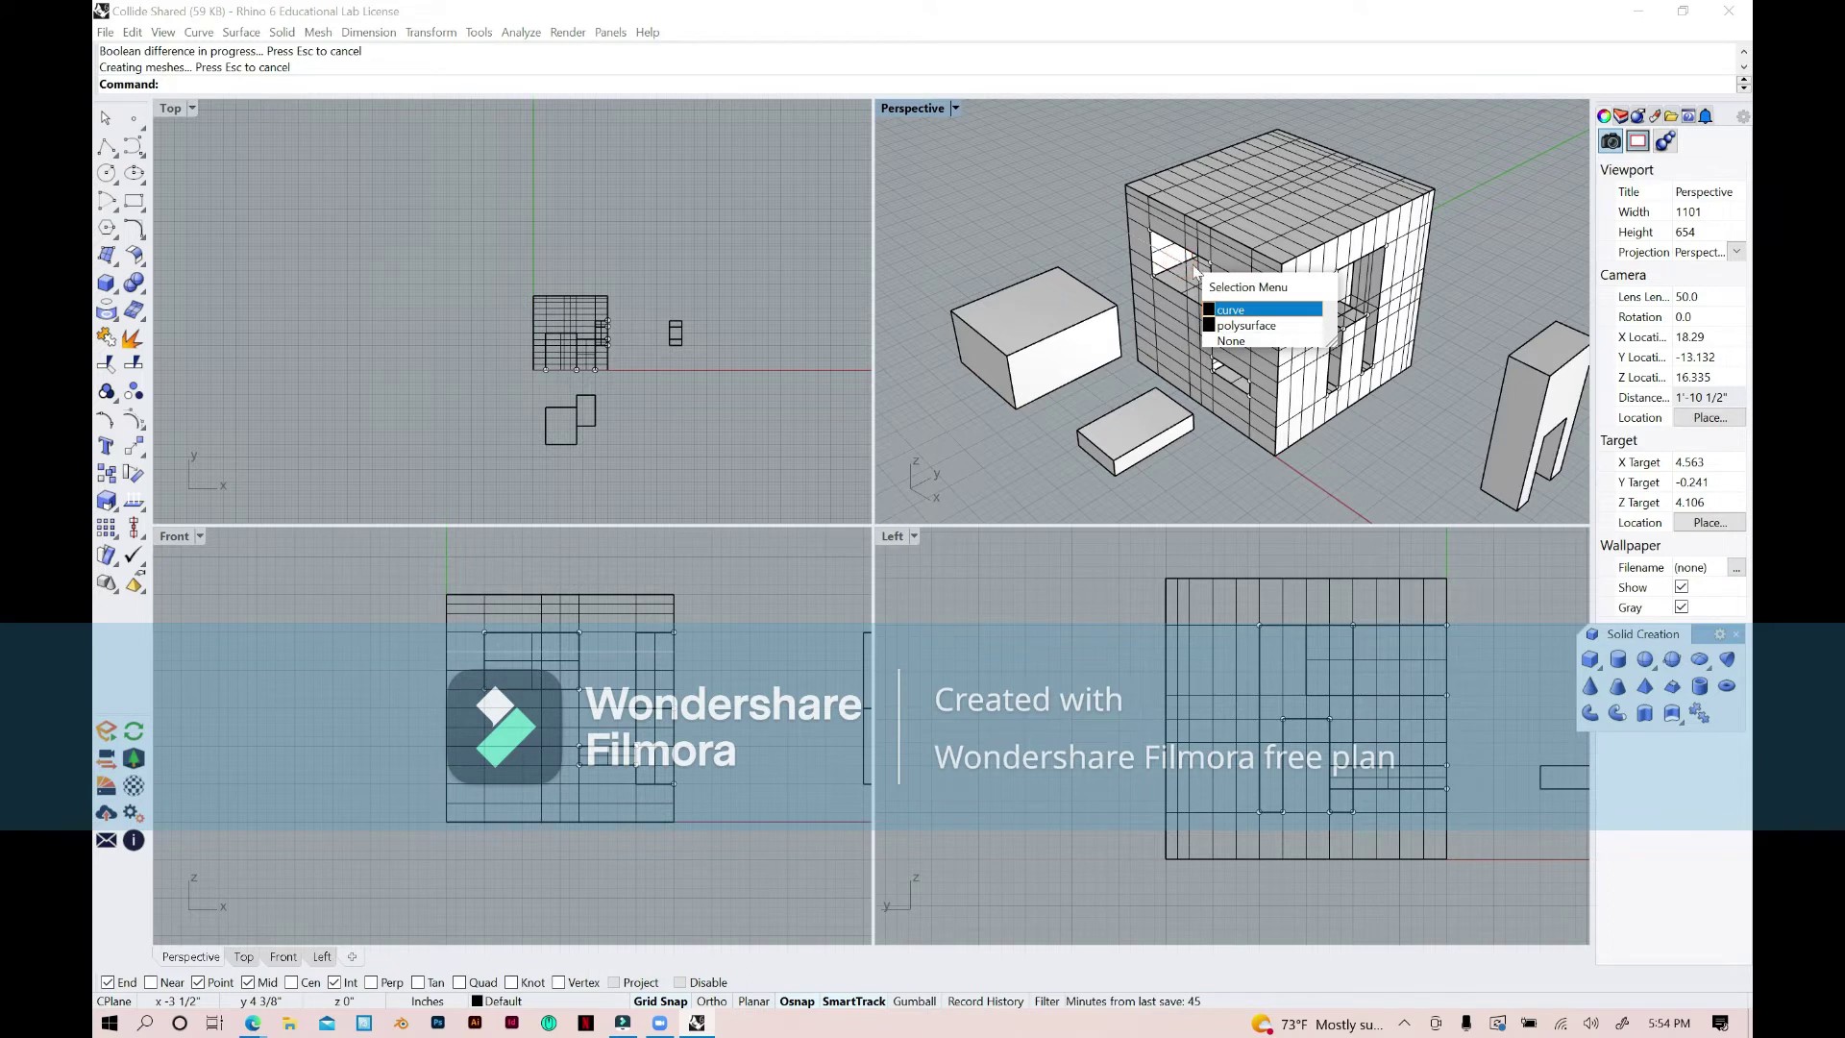
click(1312, 210)
click(1489, 213)
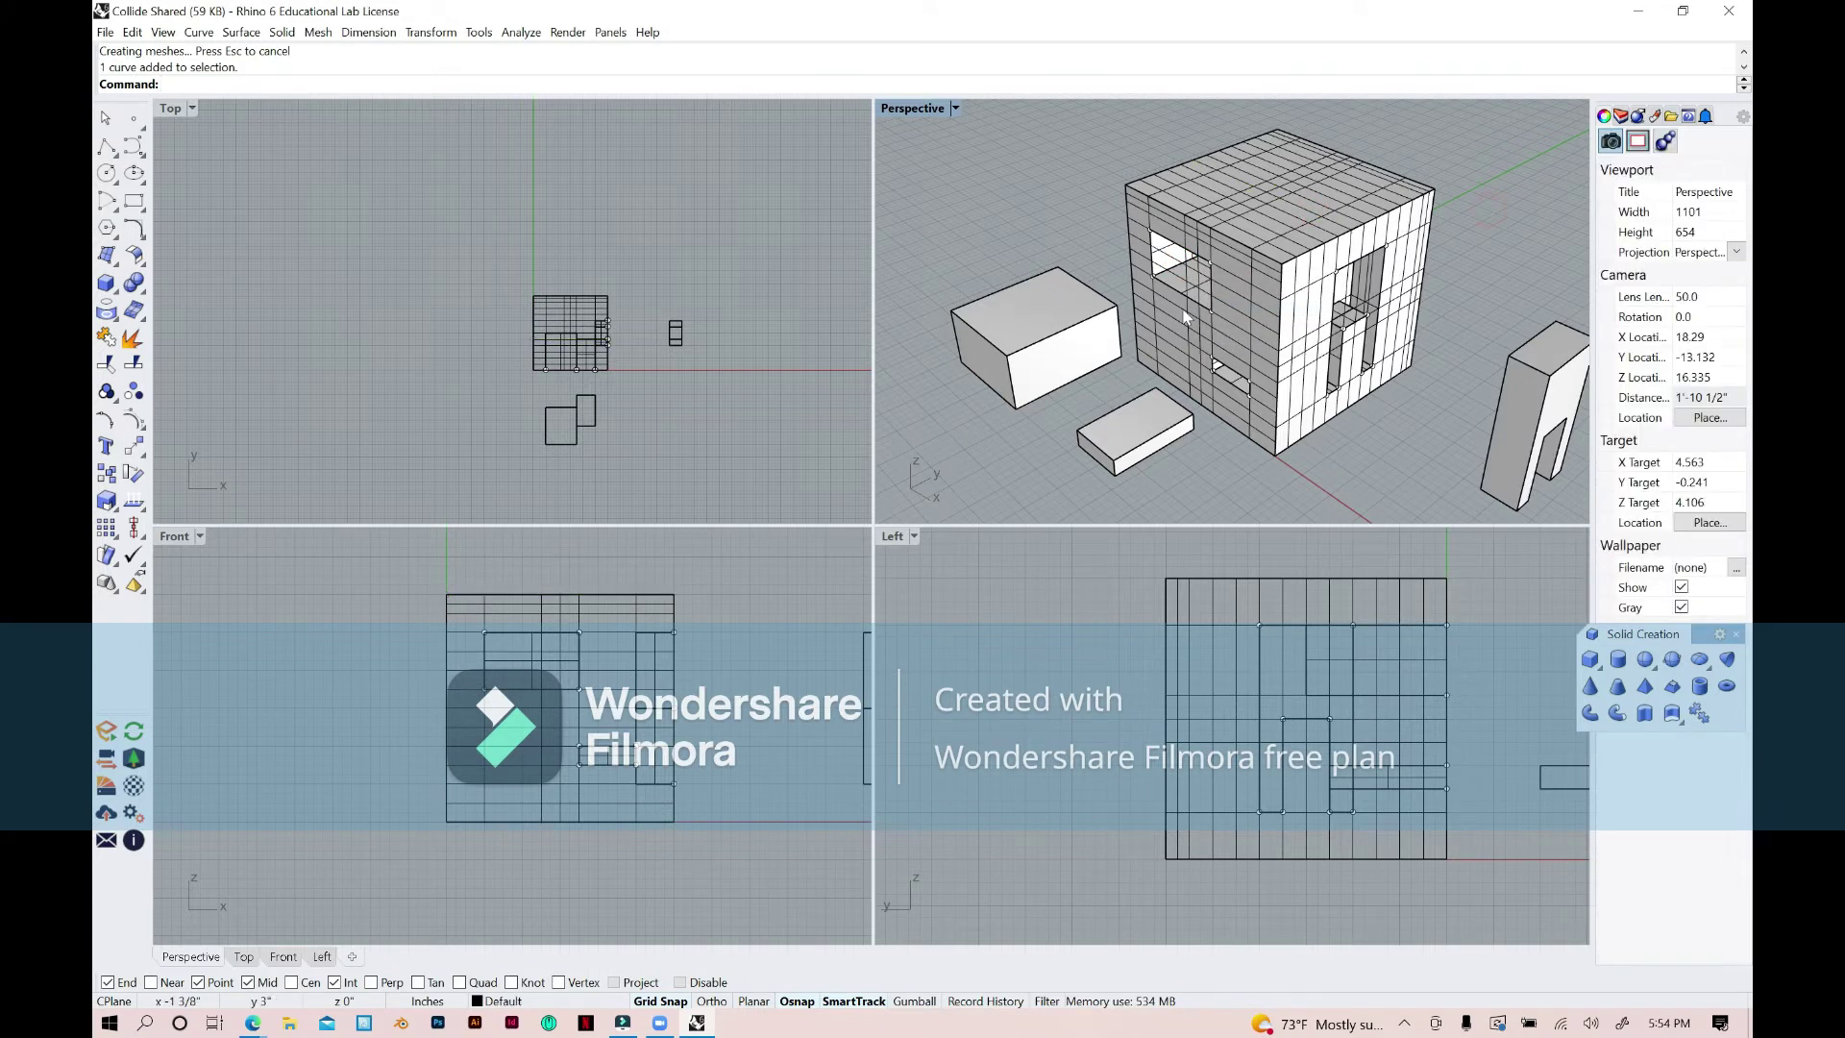
click(103, 32)
click(759, 36)
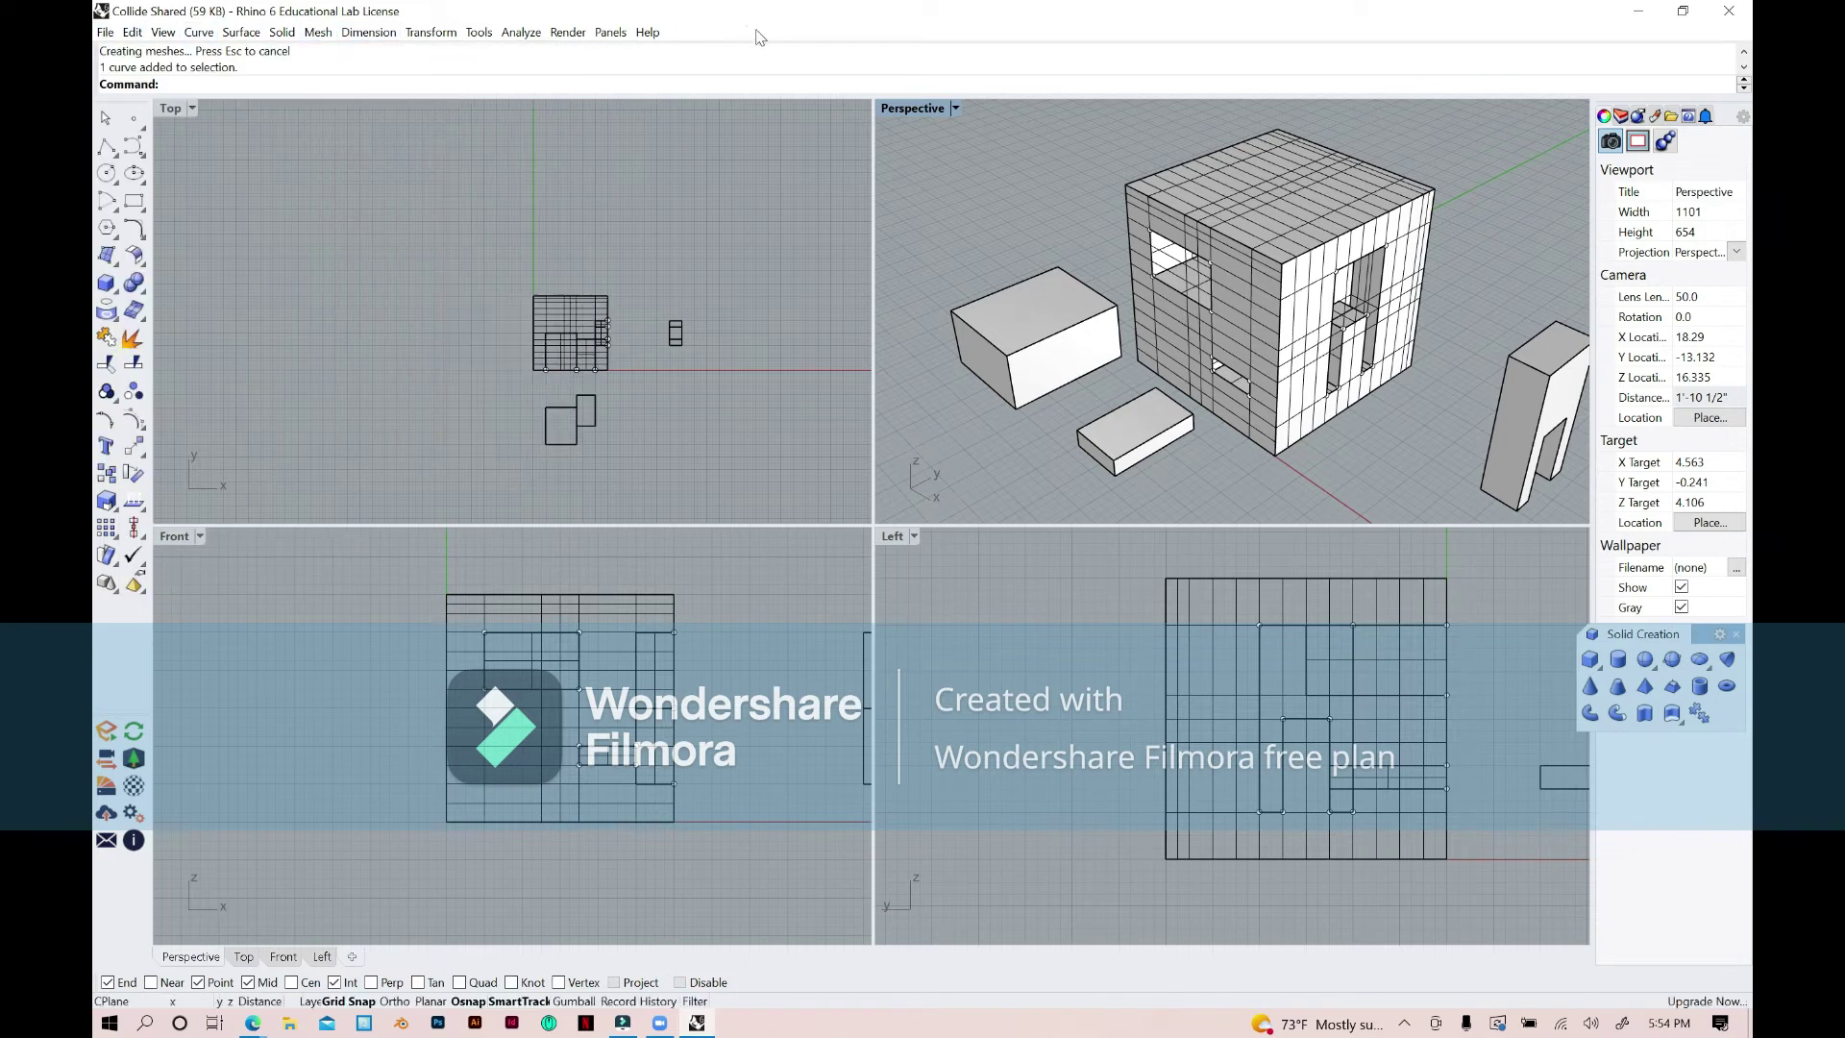